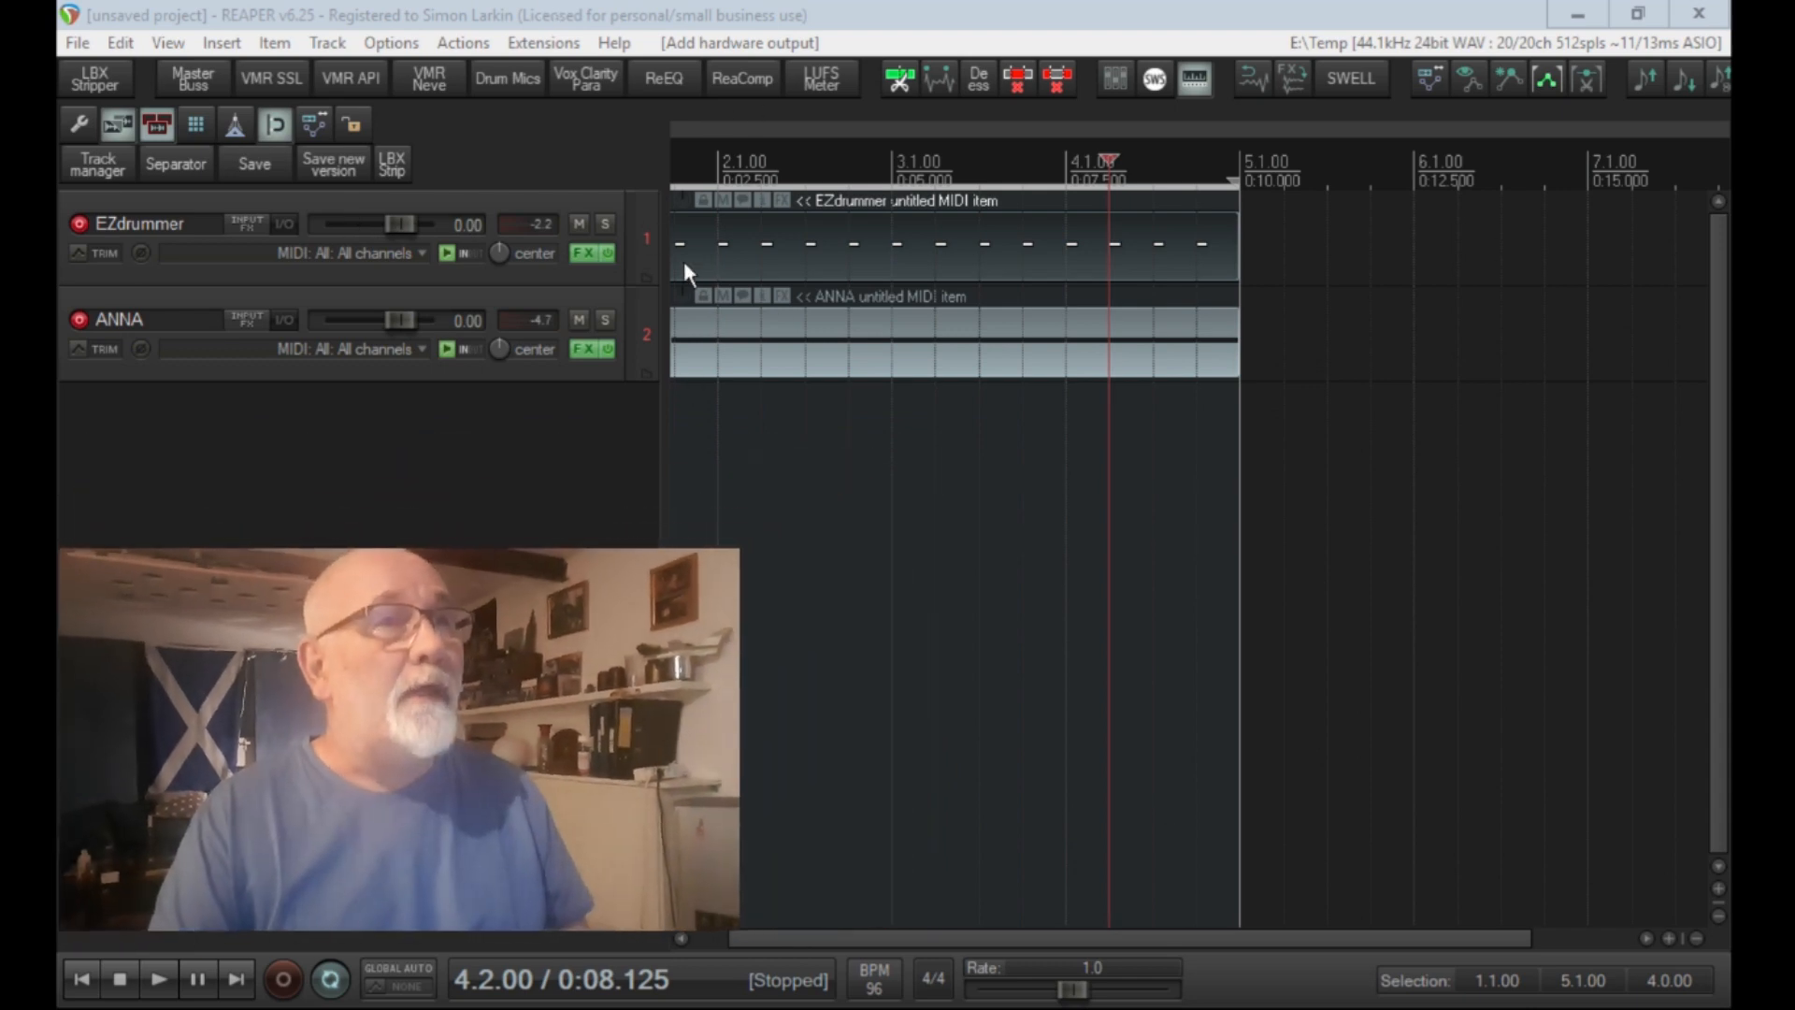
# Step: Select the ANNA MIDI item, then view and close the ANNA track's effects chain
pyautogui.click(682, 260)
pyautogui.click(710, 358)
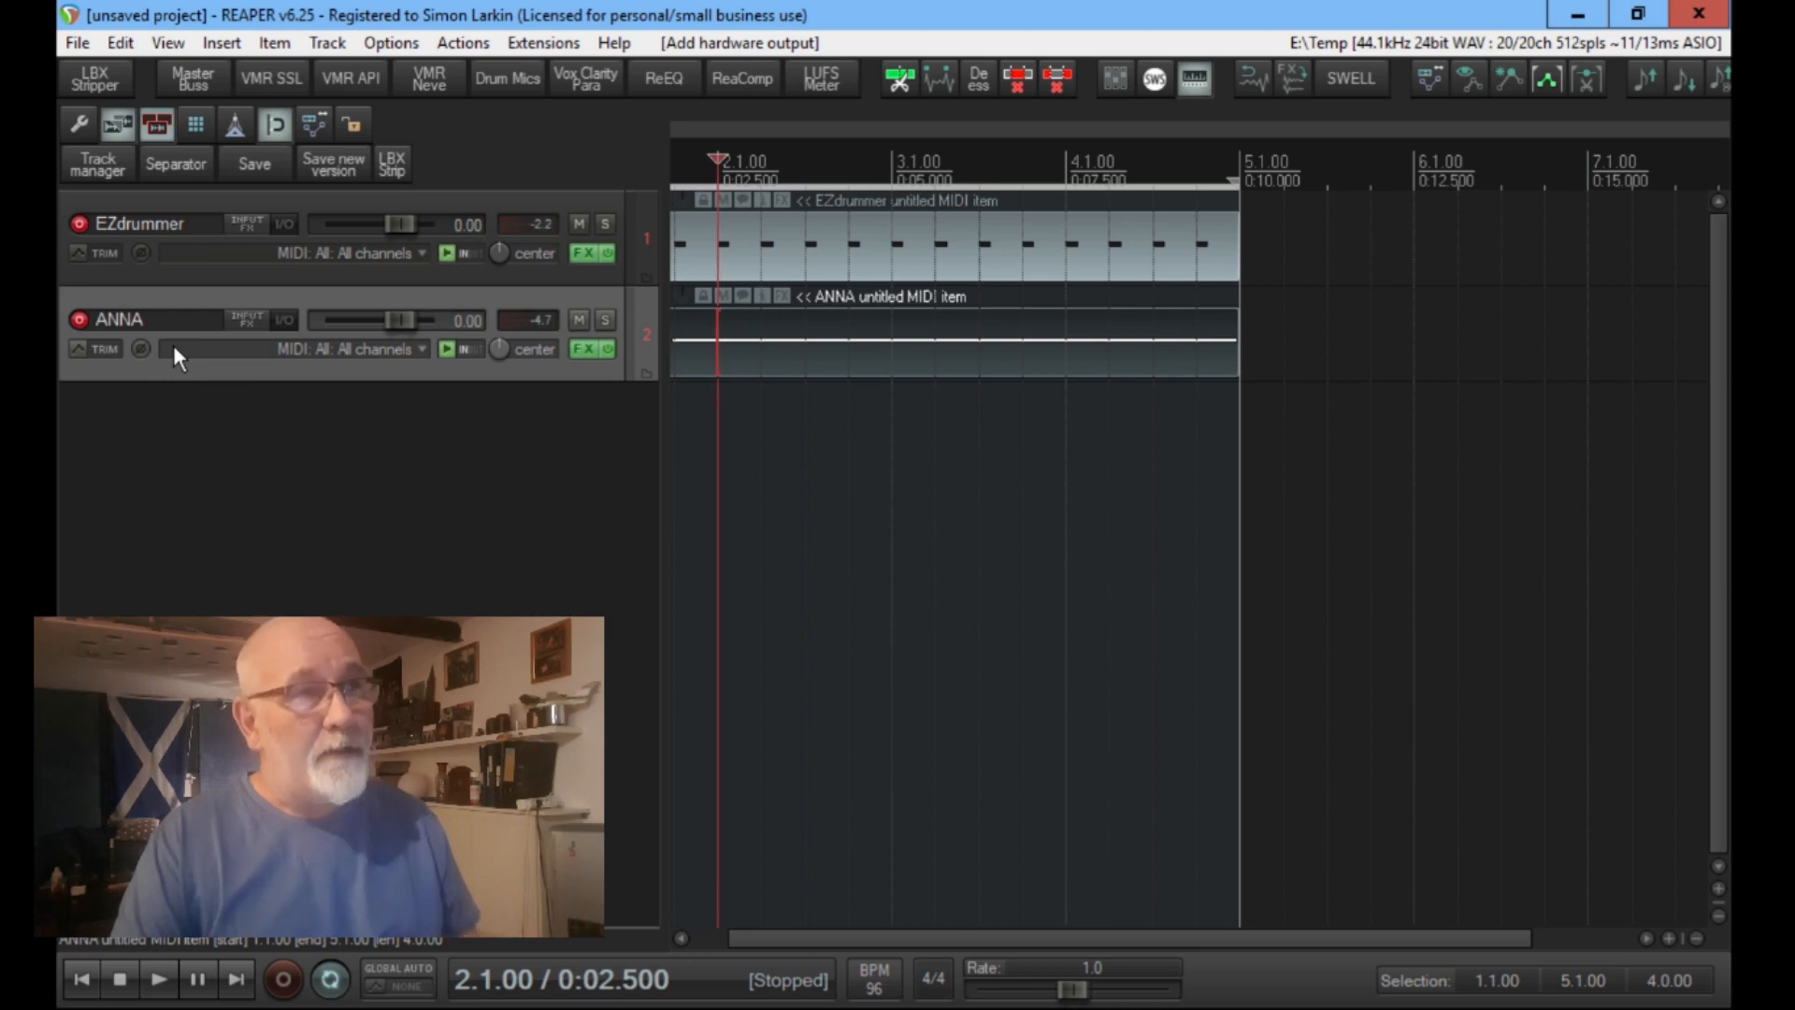
pyautogui.click(577, 351)
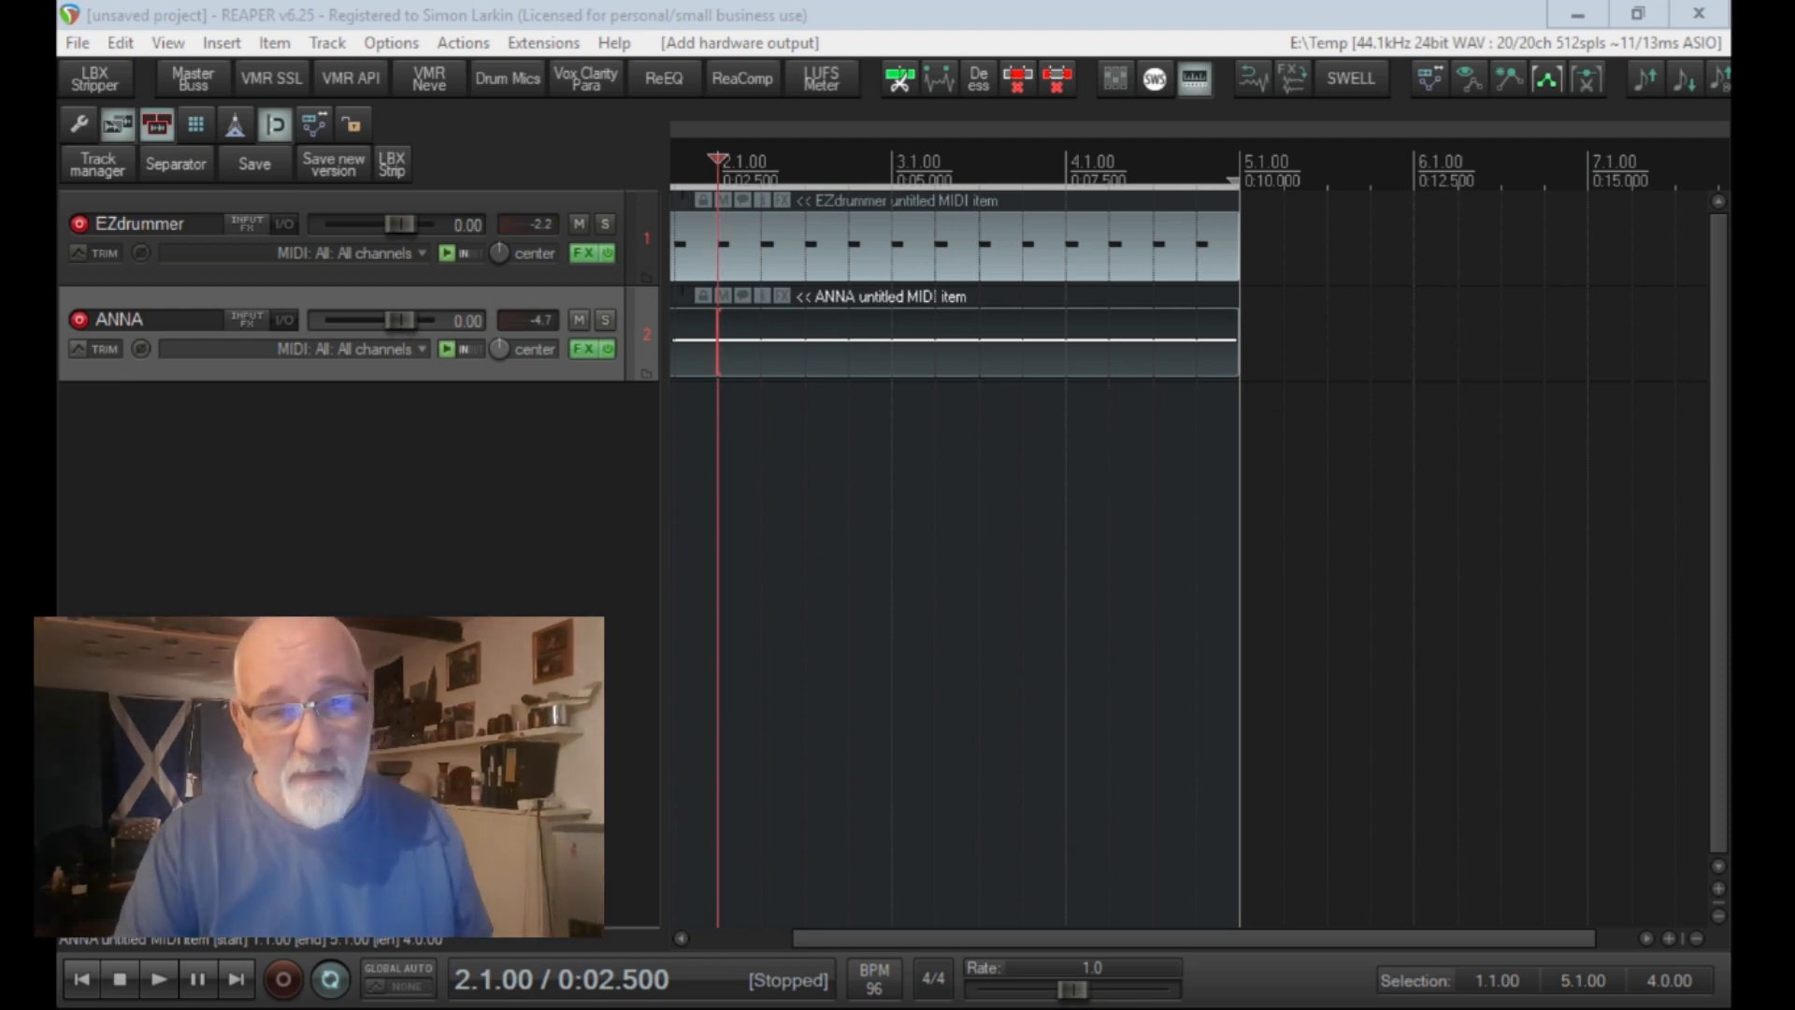
pyautogui.press('Escape')
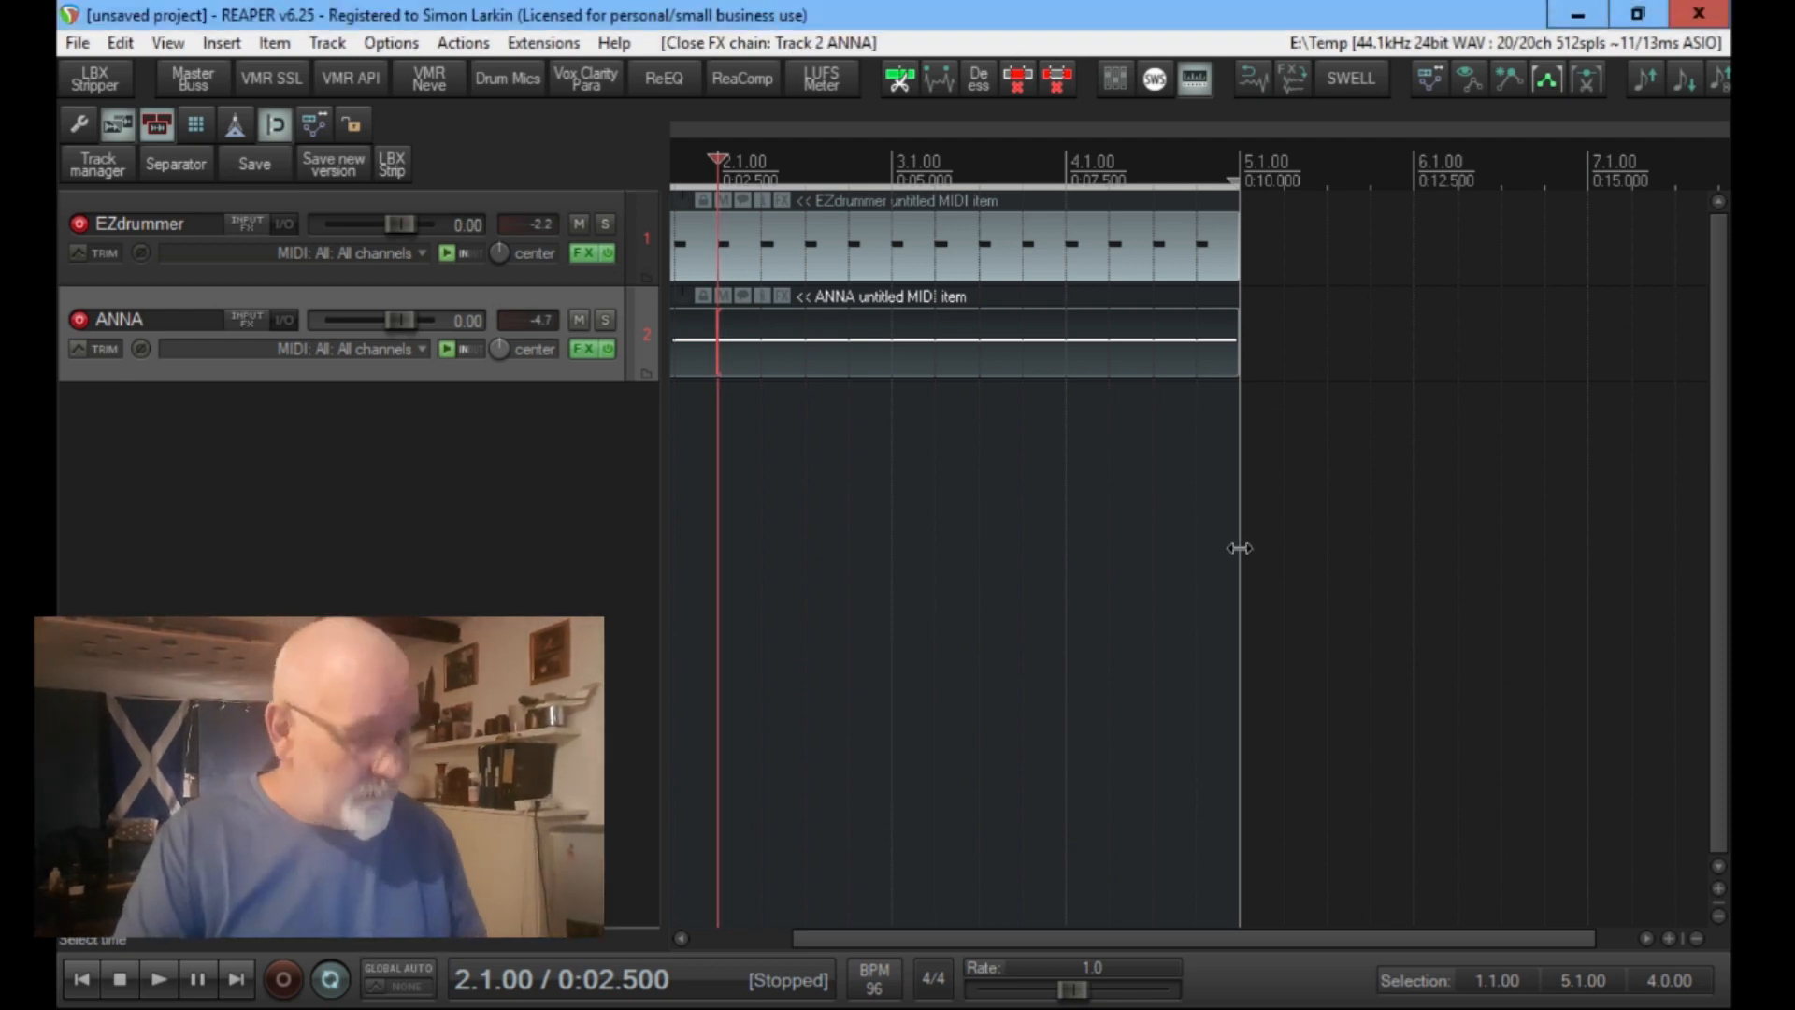
# Step: Play both tracks together from the start of the project, then stop playback
pyautogui.press('Home')
pyautogui.press('space')
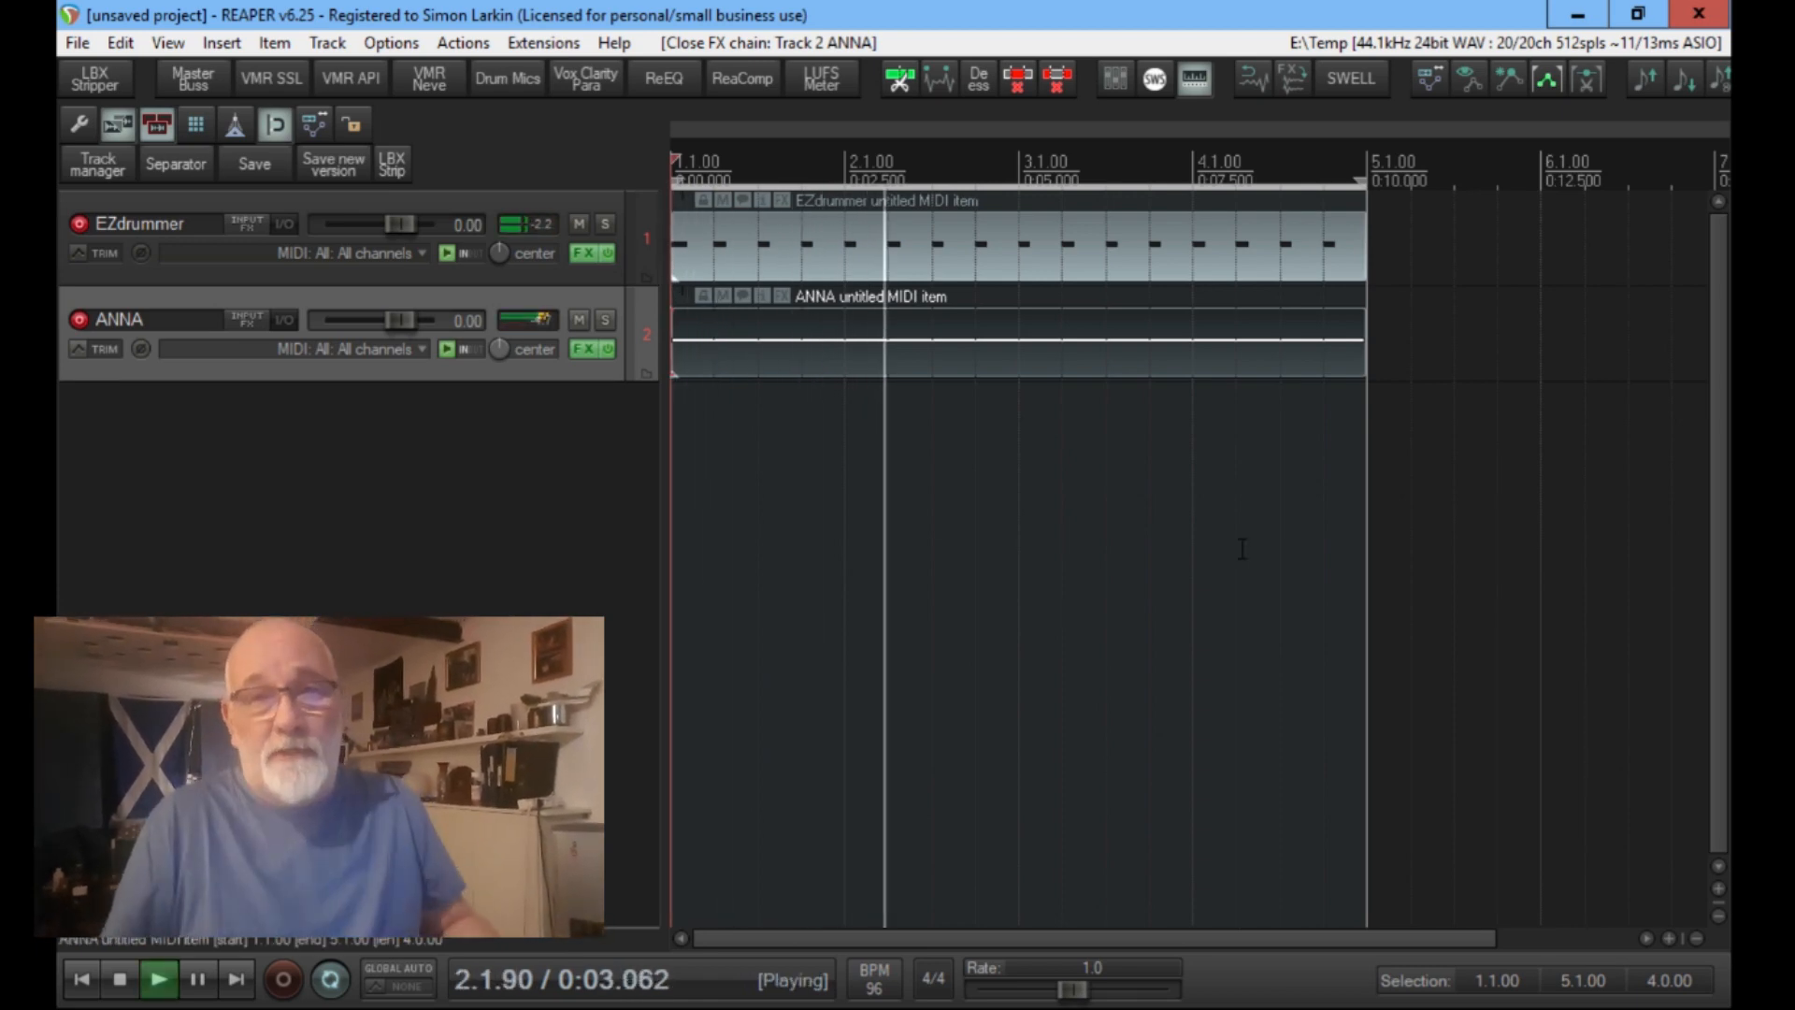
pyautogui.press('space')
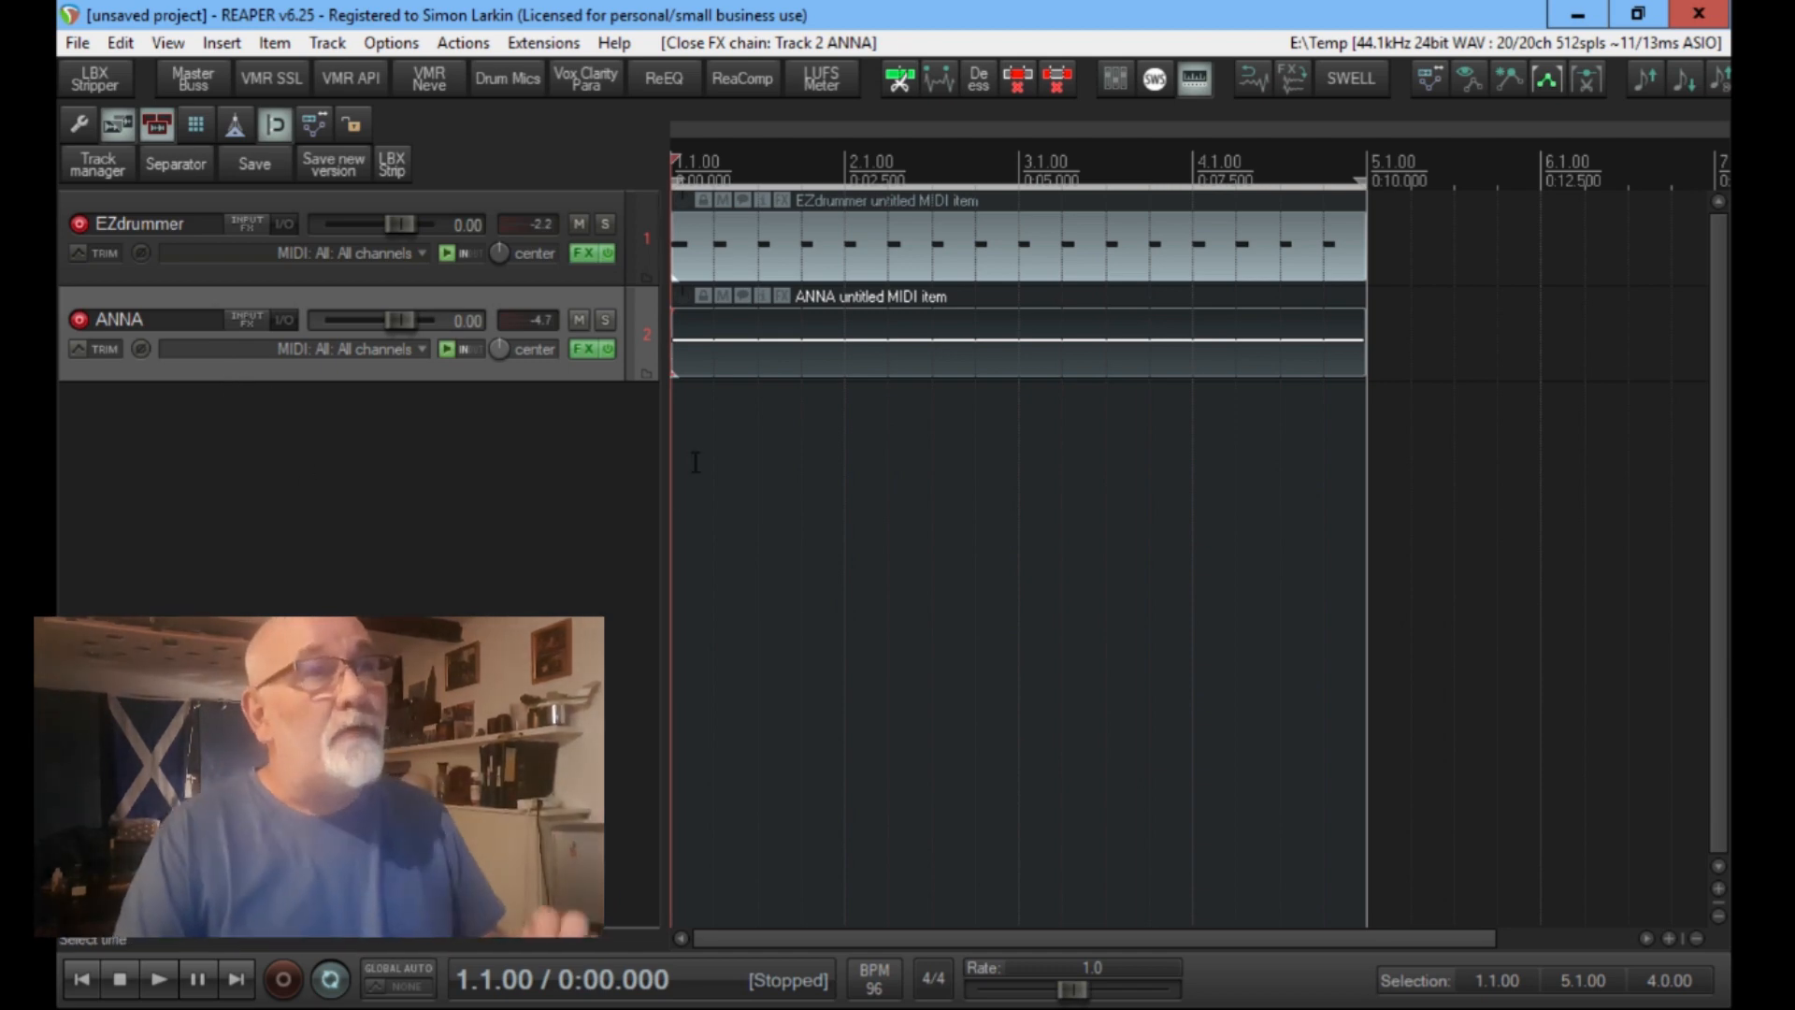
# Step: Review the ANA 2, ReaComp, Britpressor and TDR Nova plugins in the ANNA track's effects chain, then close it
pyautogui.click(584, 355)
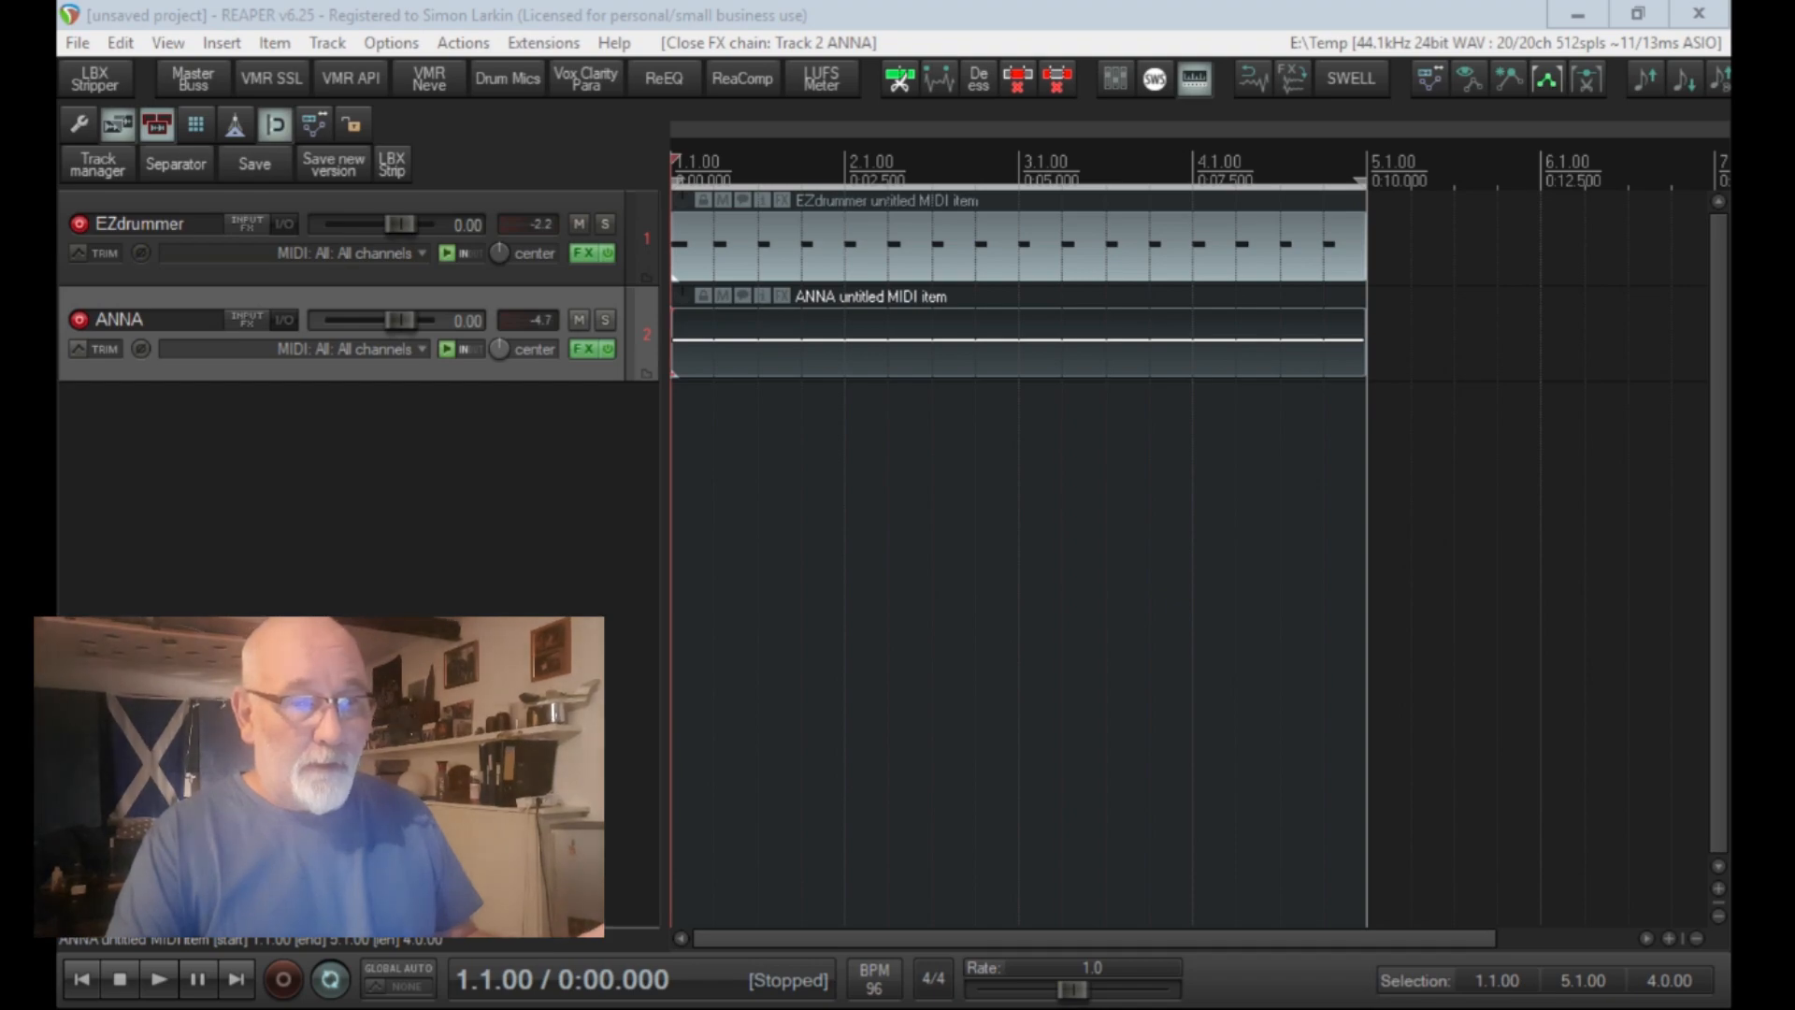
pyautogui.moveTo(1599, 1007); pyautogui.dragTo(958, 3)
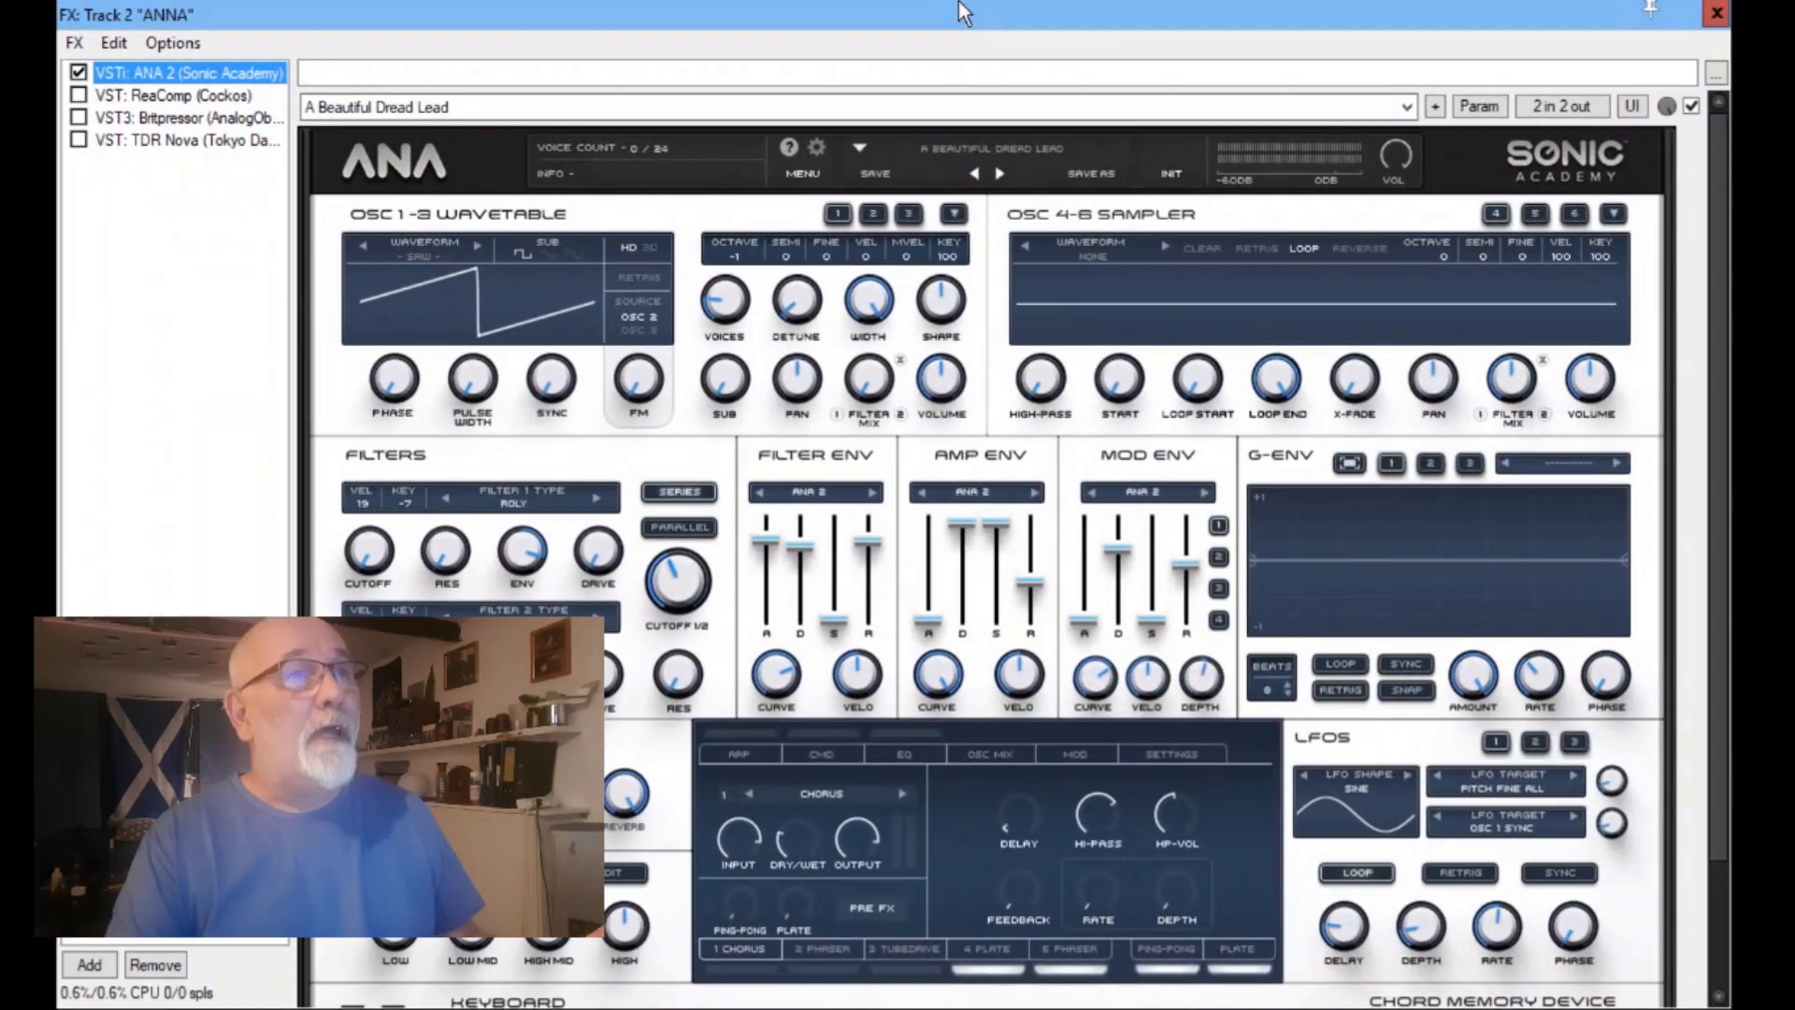
pyautogui.click(204, 99)
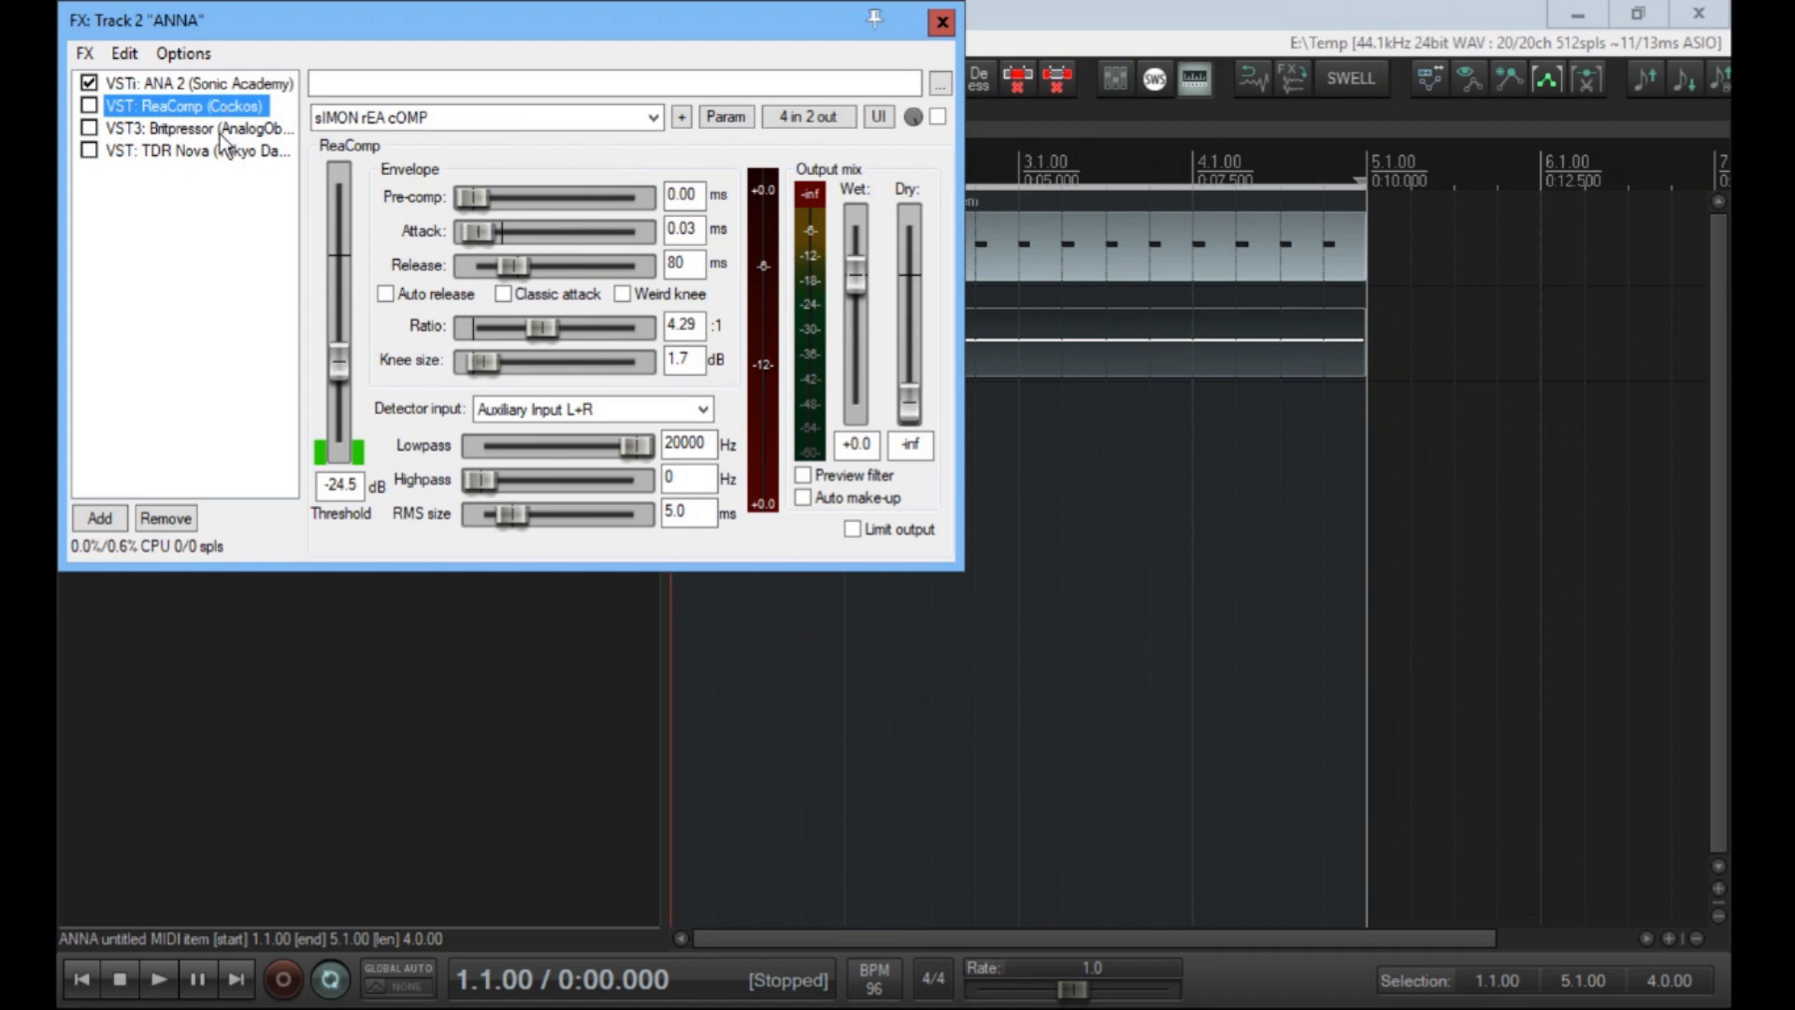
pyautogui.click(221, 131)
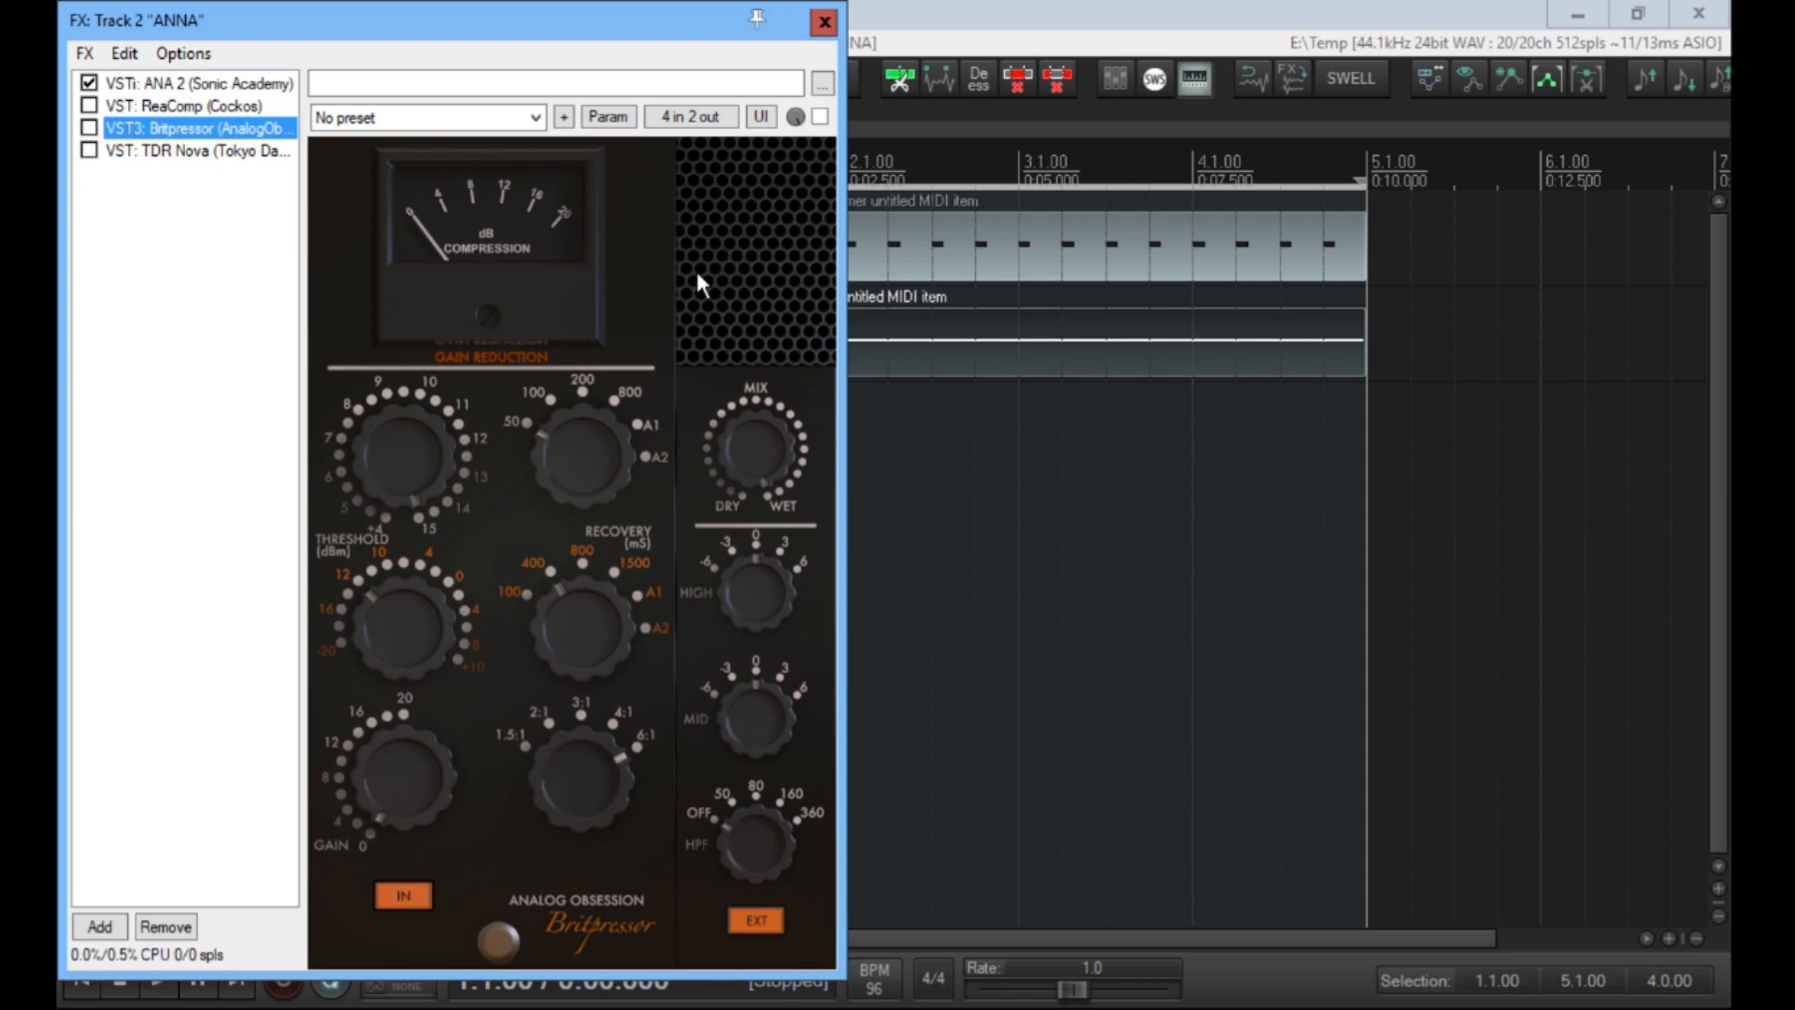
pyautogui.click(238, 155)
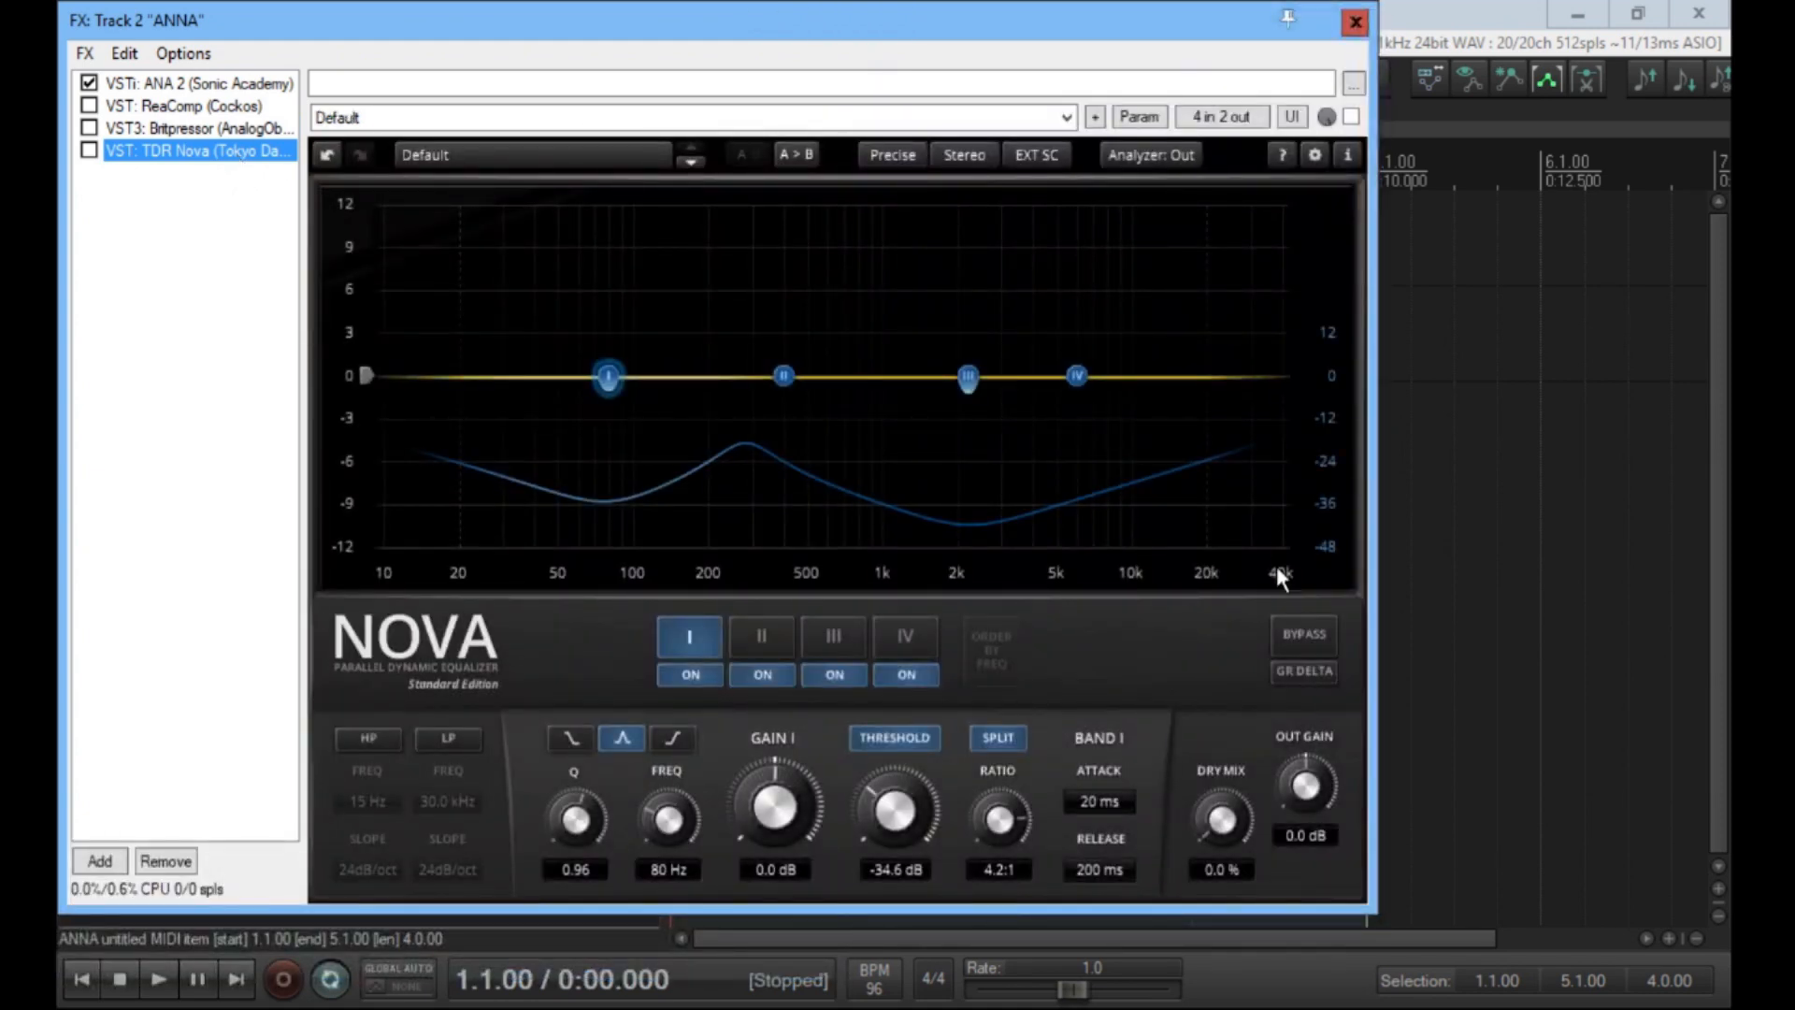
pyautogui.click(193, 108)
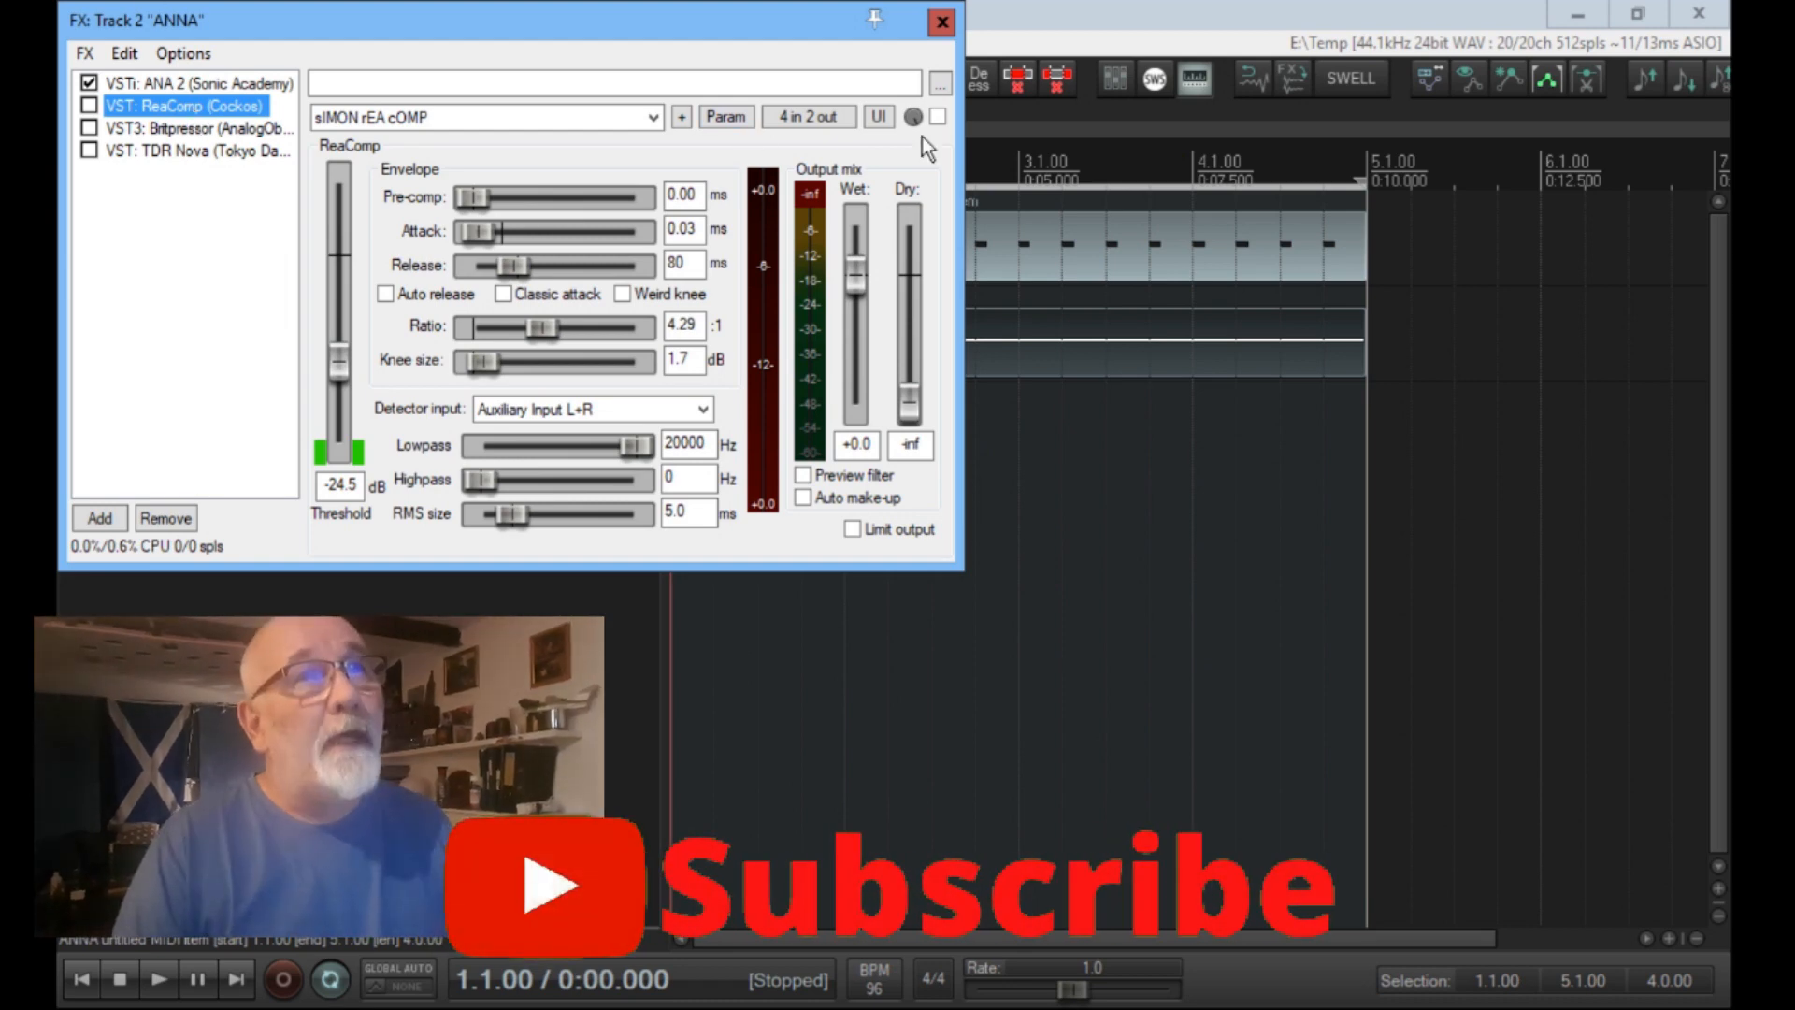
pyautogui.click(941, 22)
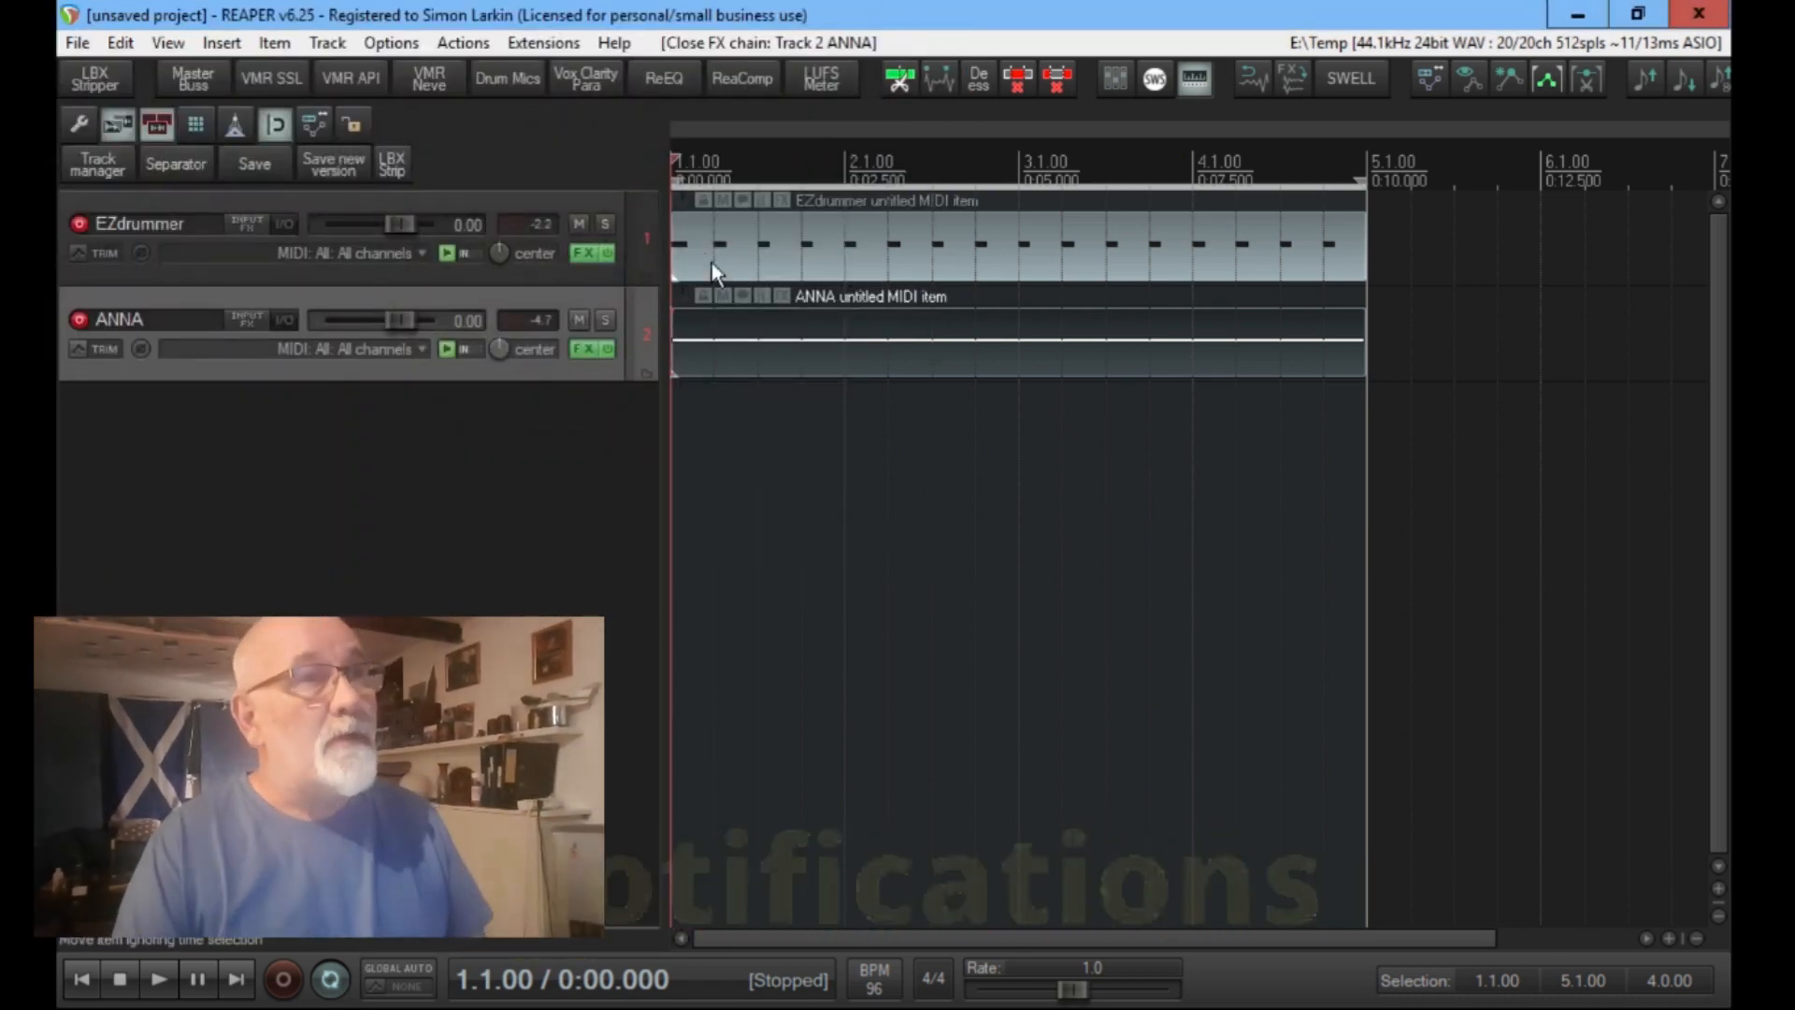
# Step: Listen to the EZdrummer track soloed, then stop playback and unsolo it
pyautogui.click(653, 192)
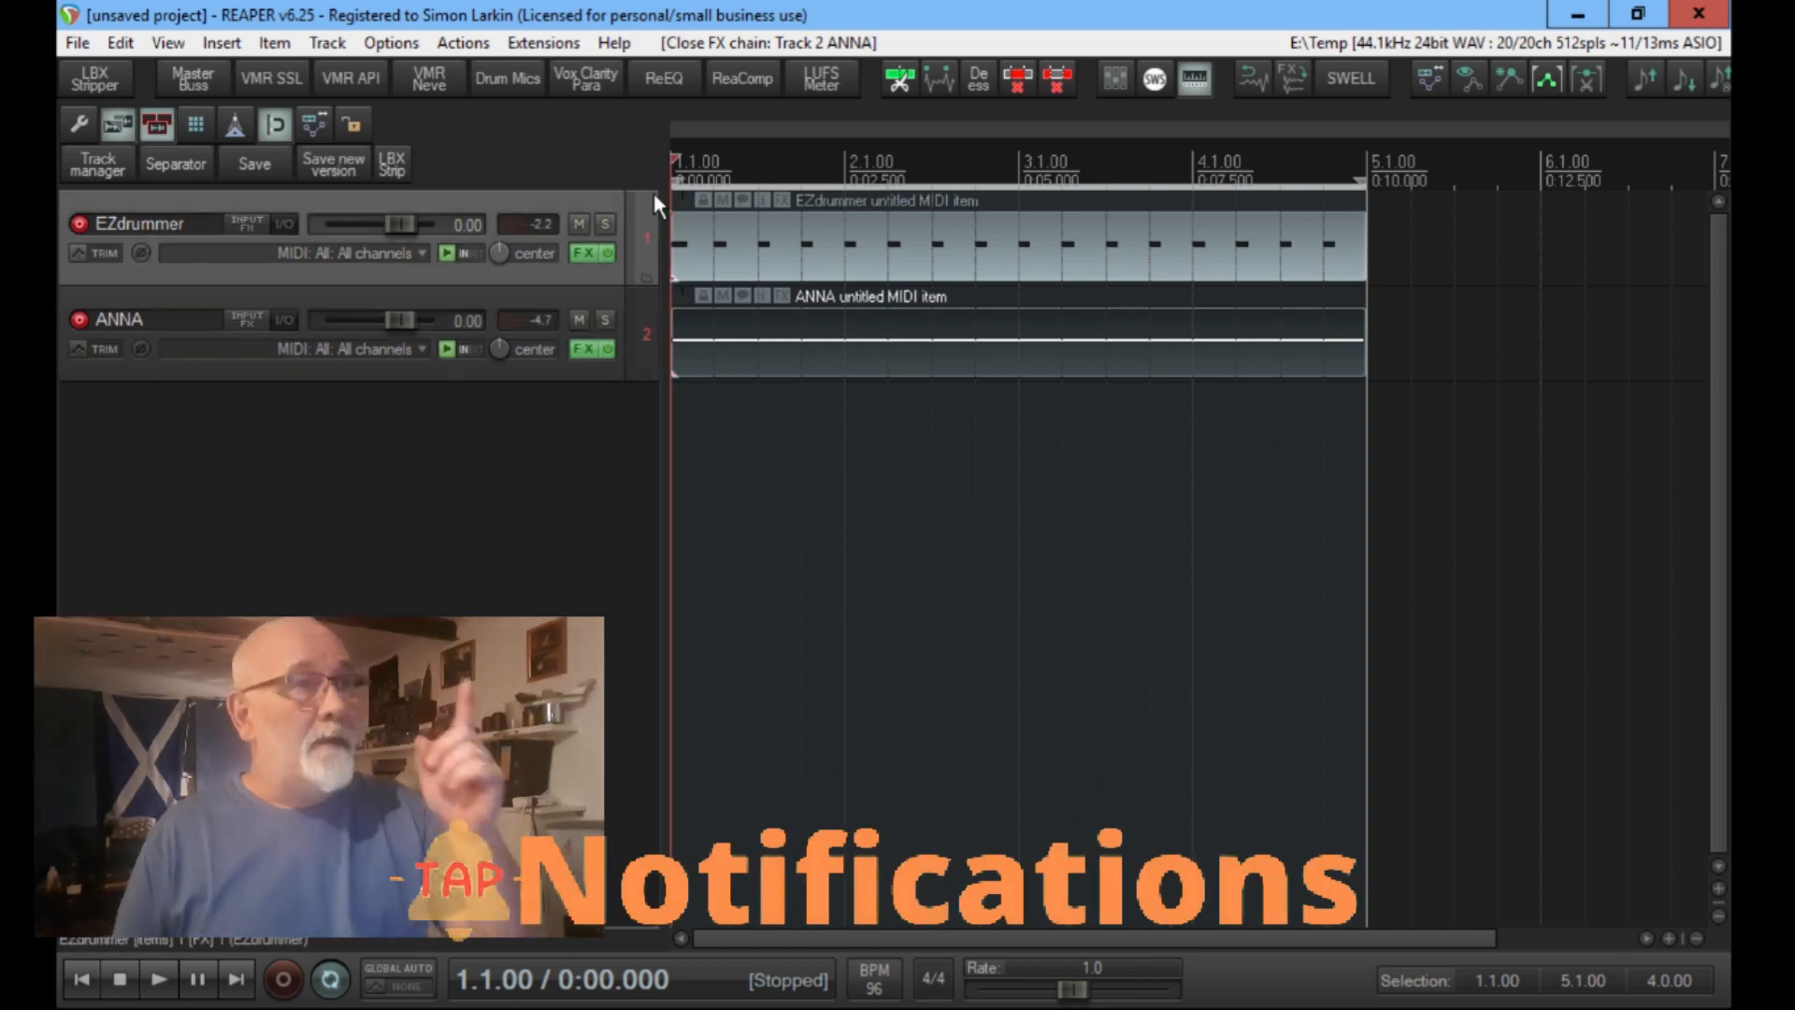
pyautogui.click(607, 224)
pyautogui.press('space')
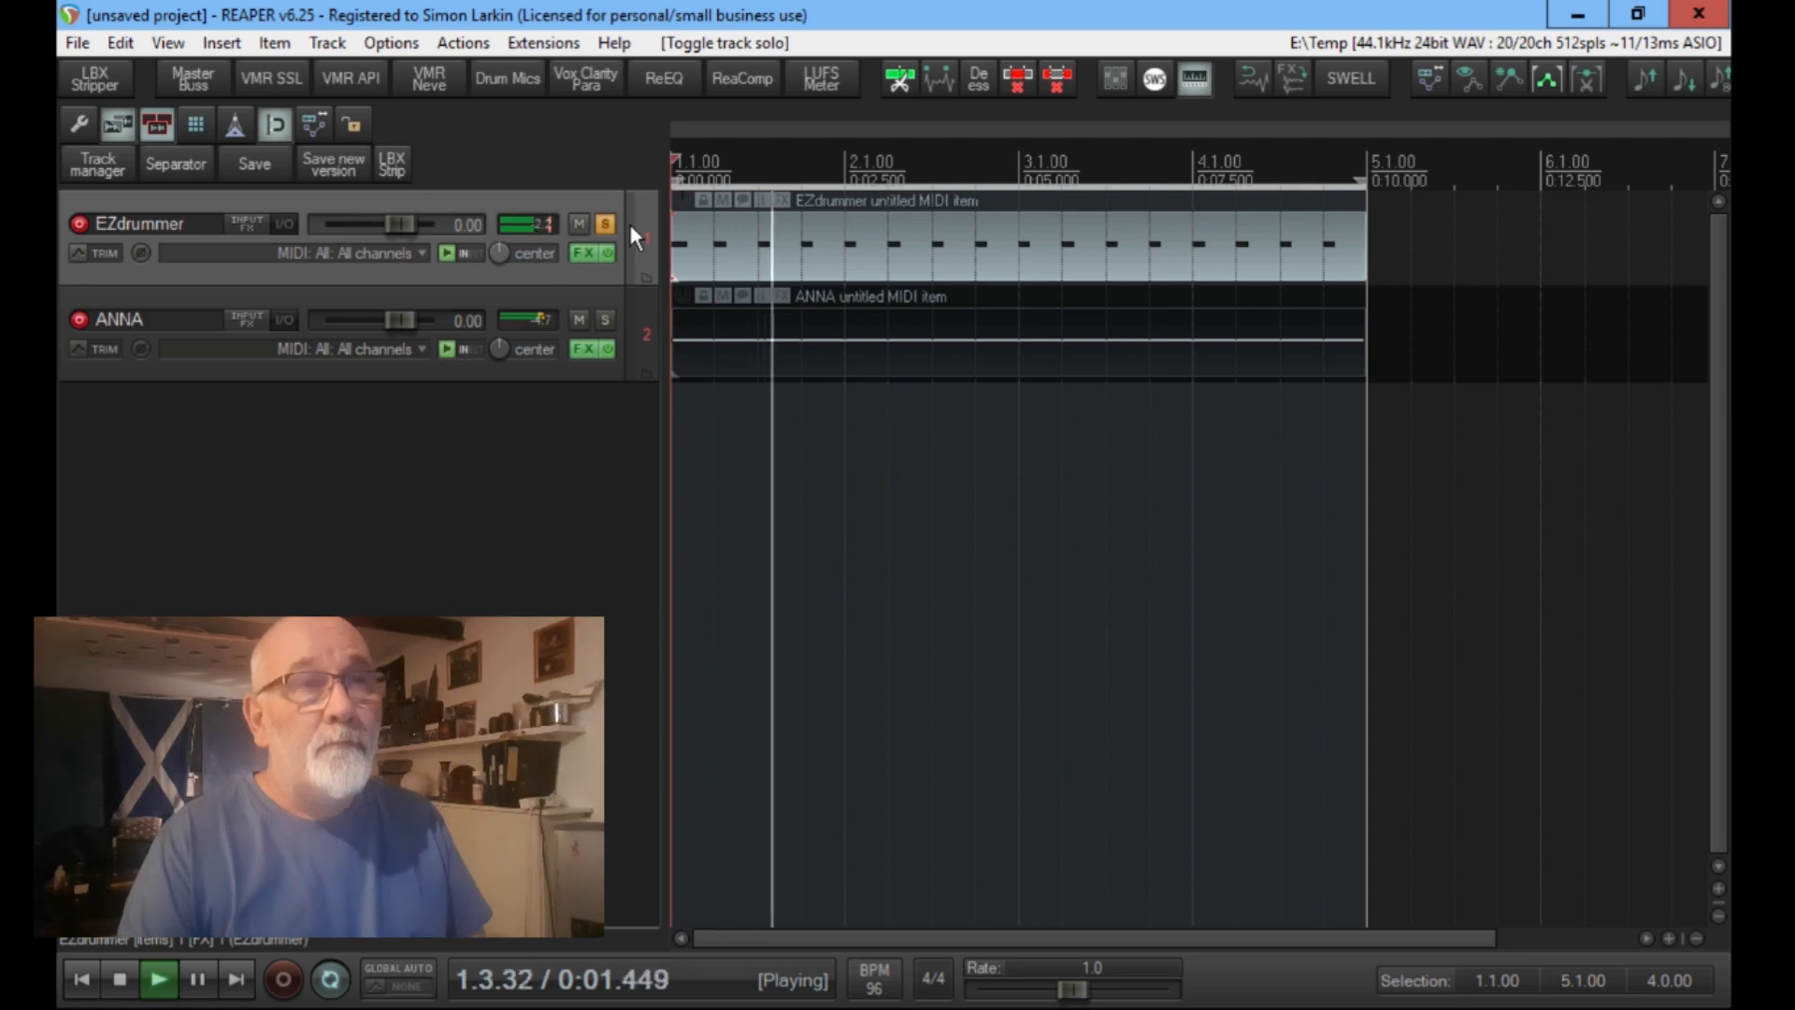
pyautogui.press('space')
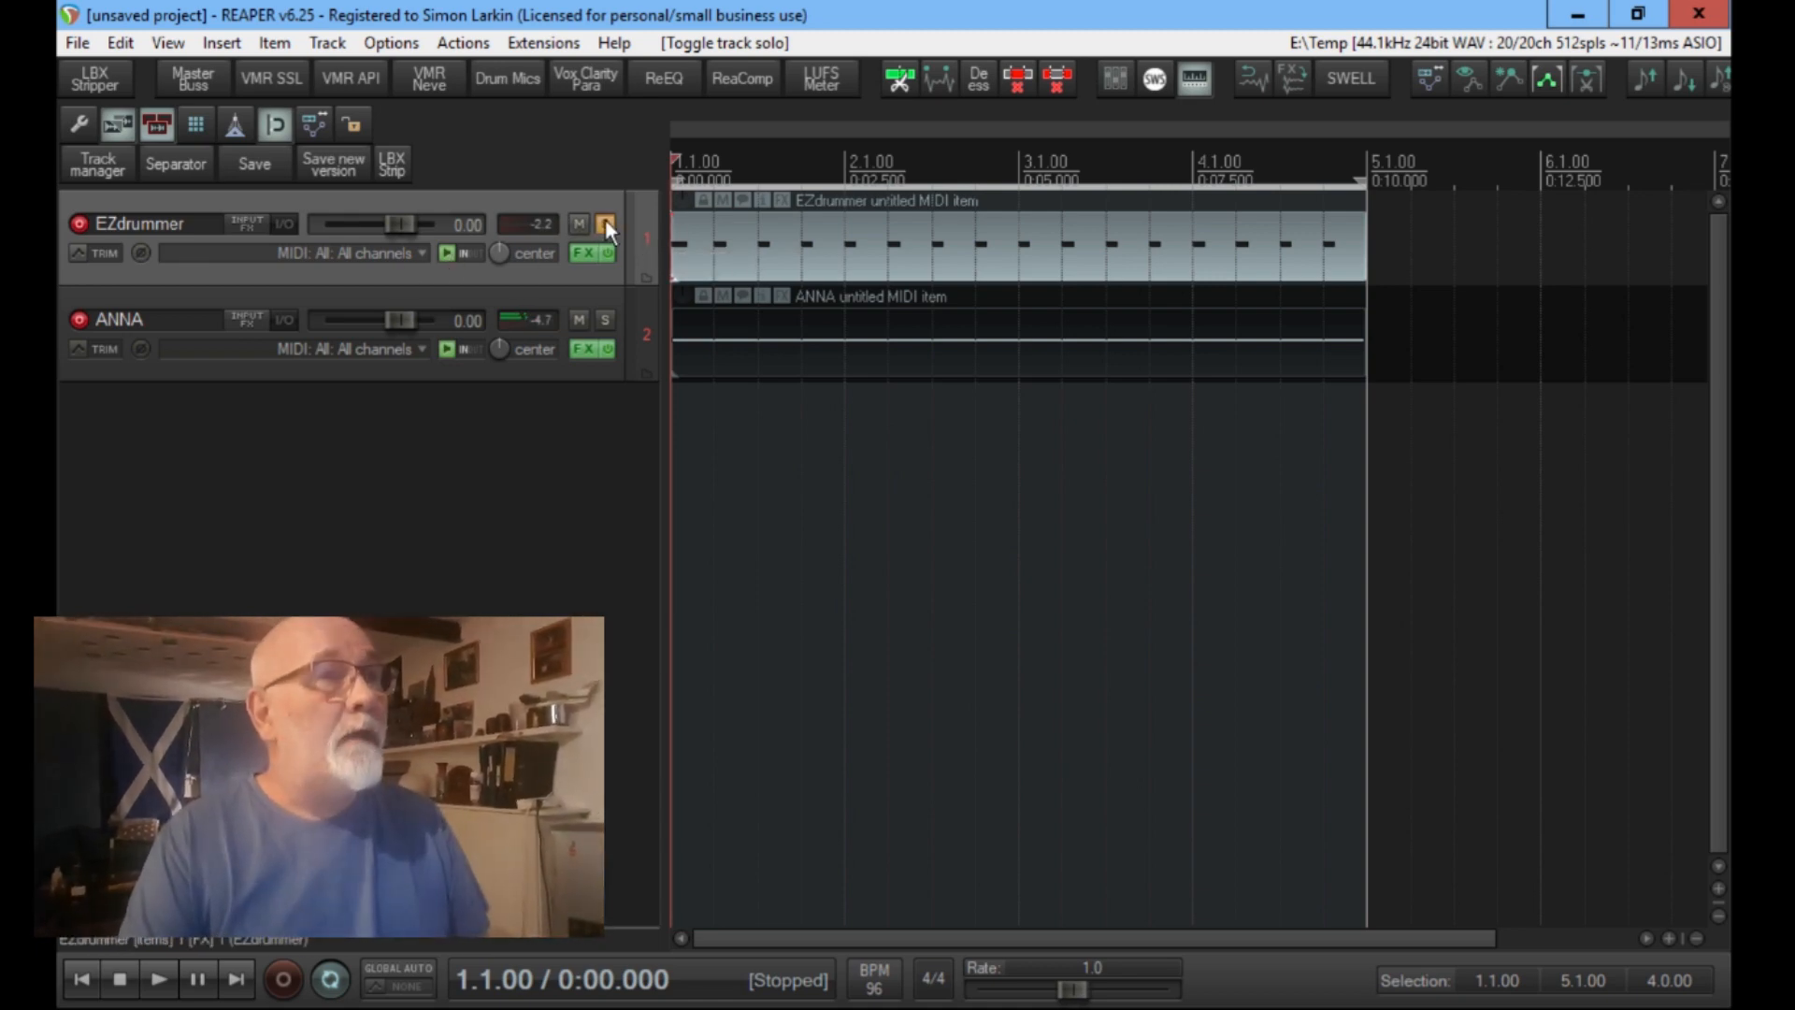
pyautogui.click(606, 224)
# Step: Add a send from the EZdrummer track to ANNA, routing audio channels 1/2 to 3/4
pyautogui.click(280, 226)
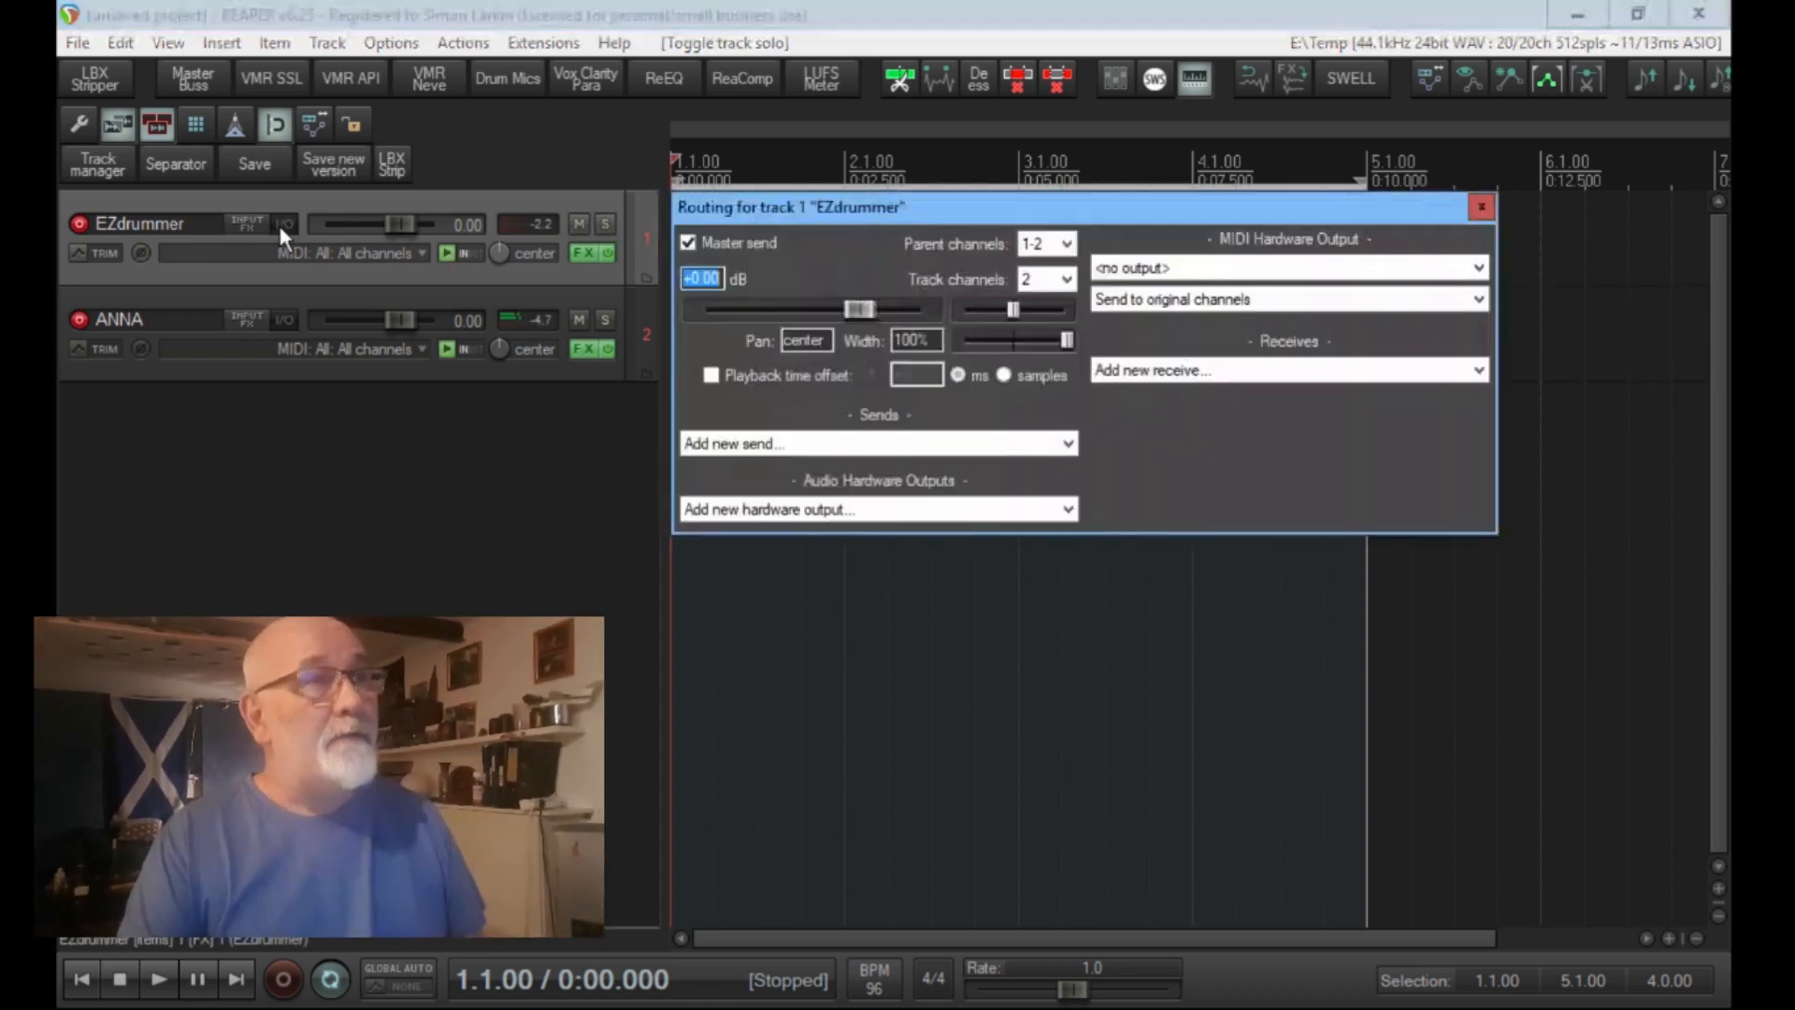
pyautogui.click(972, 443)
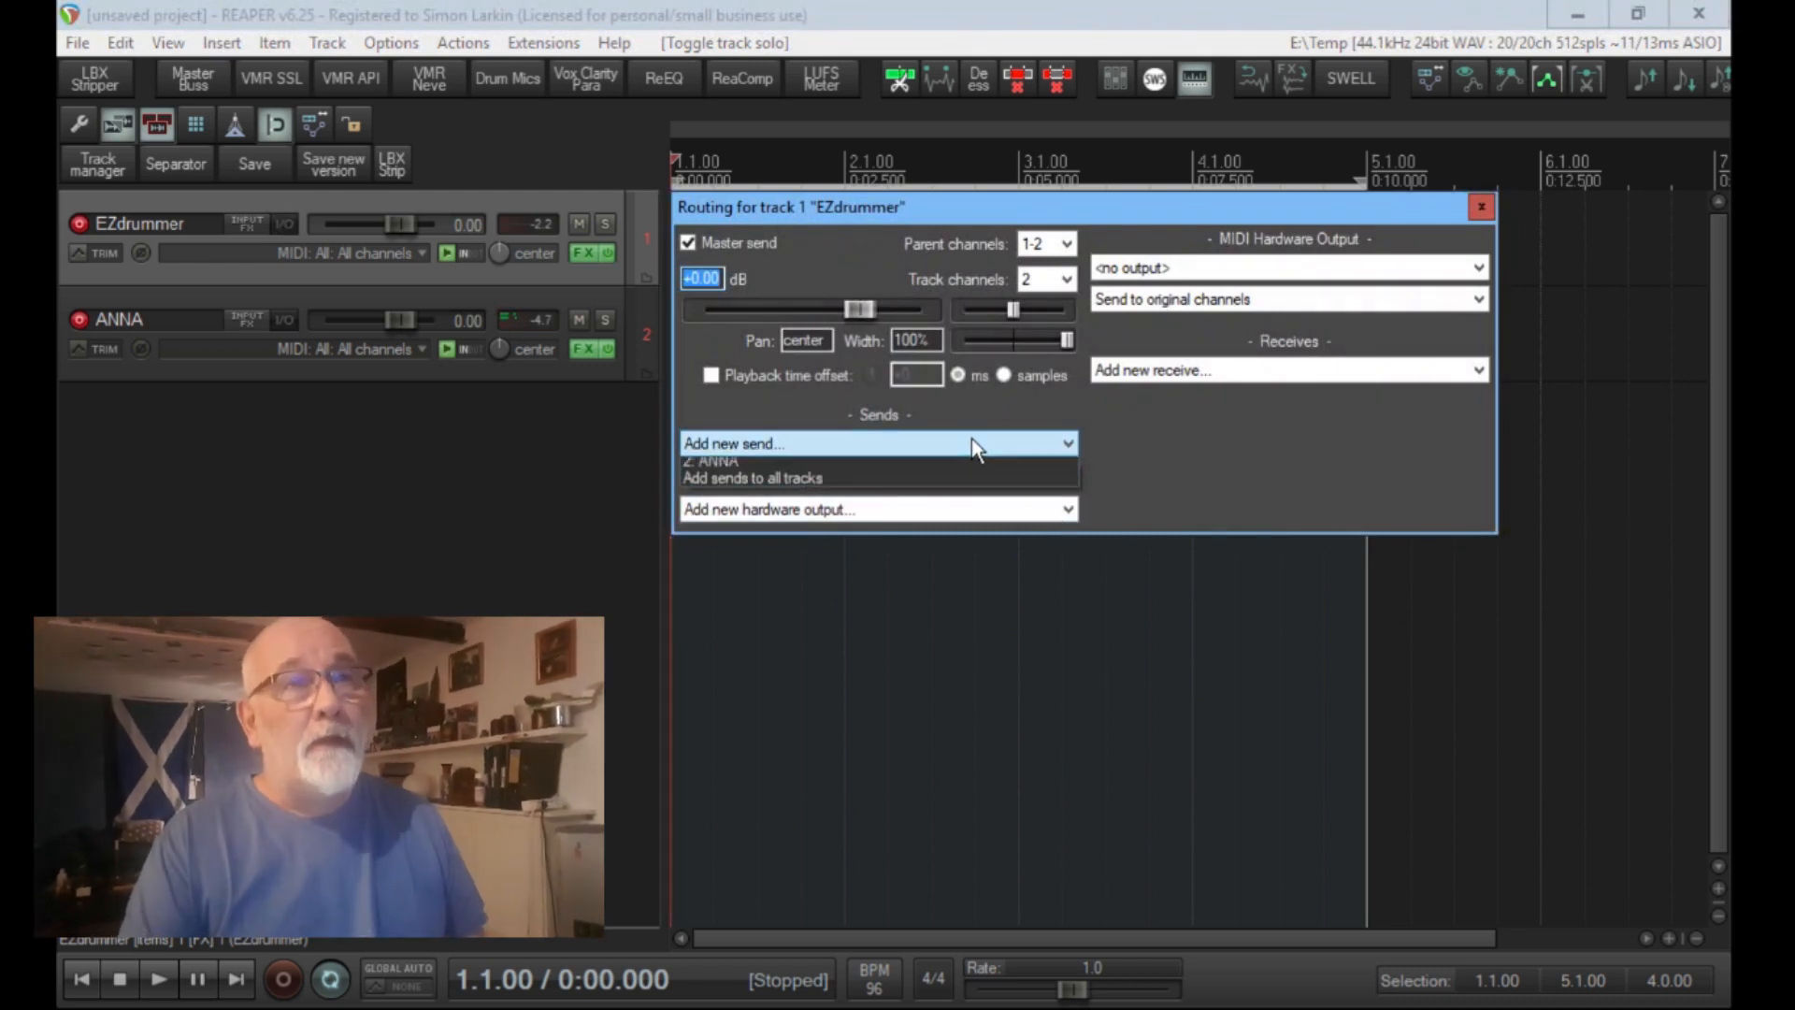
pyautogui.click(764, 482)
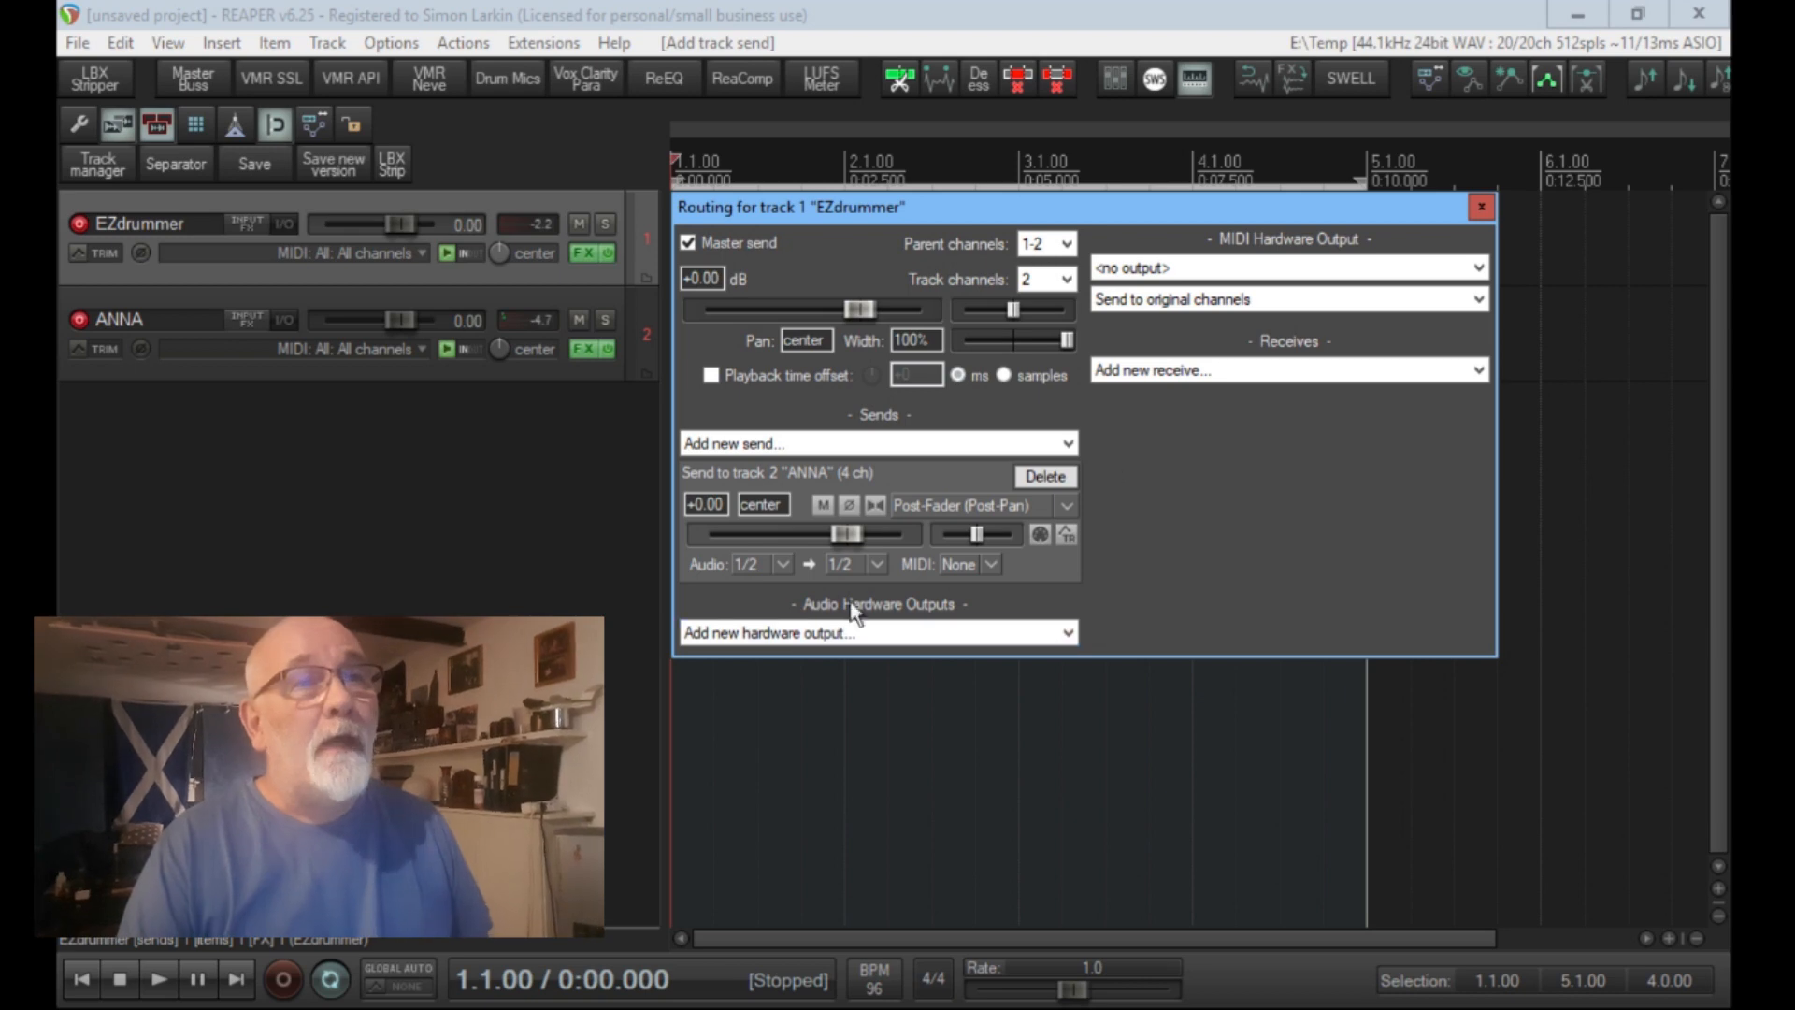
pyautogui.click(876, 564)
pyautogui.click(896, 660)
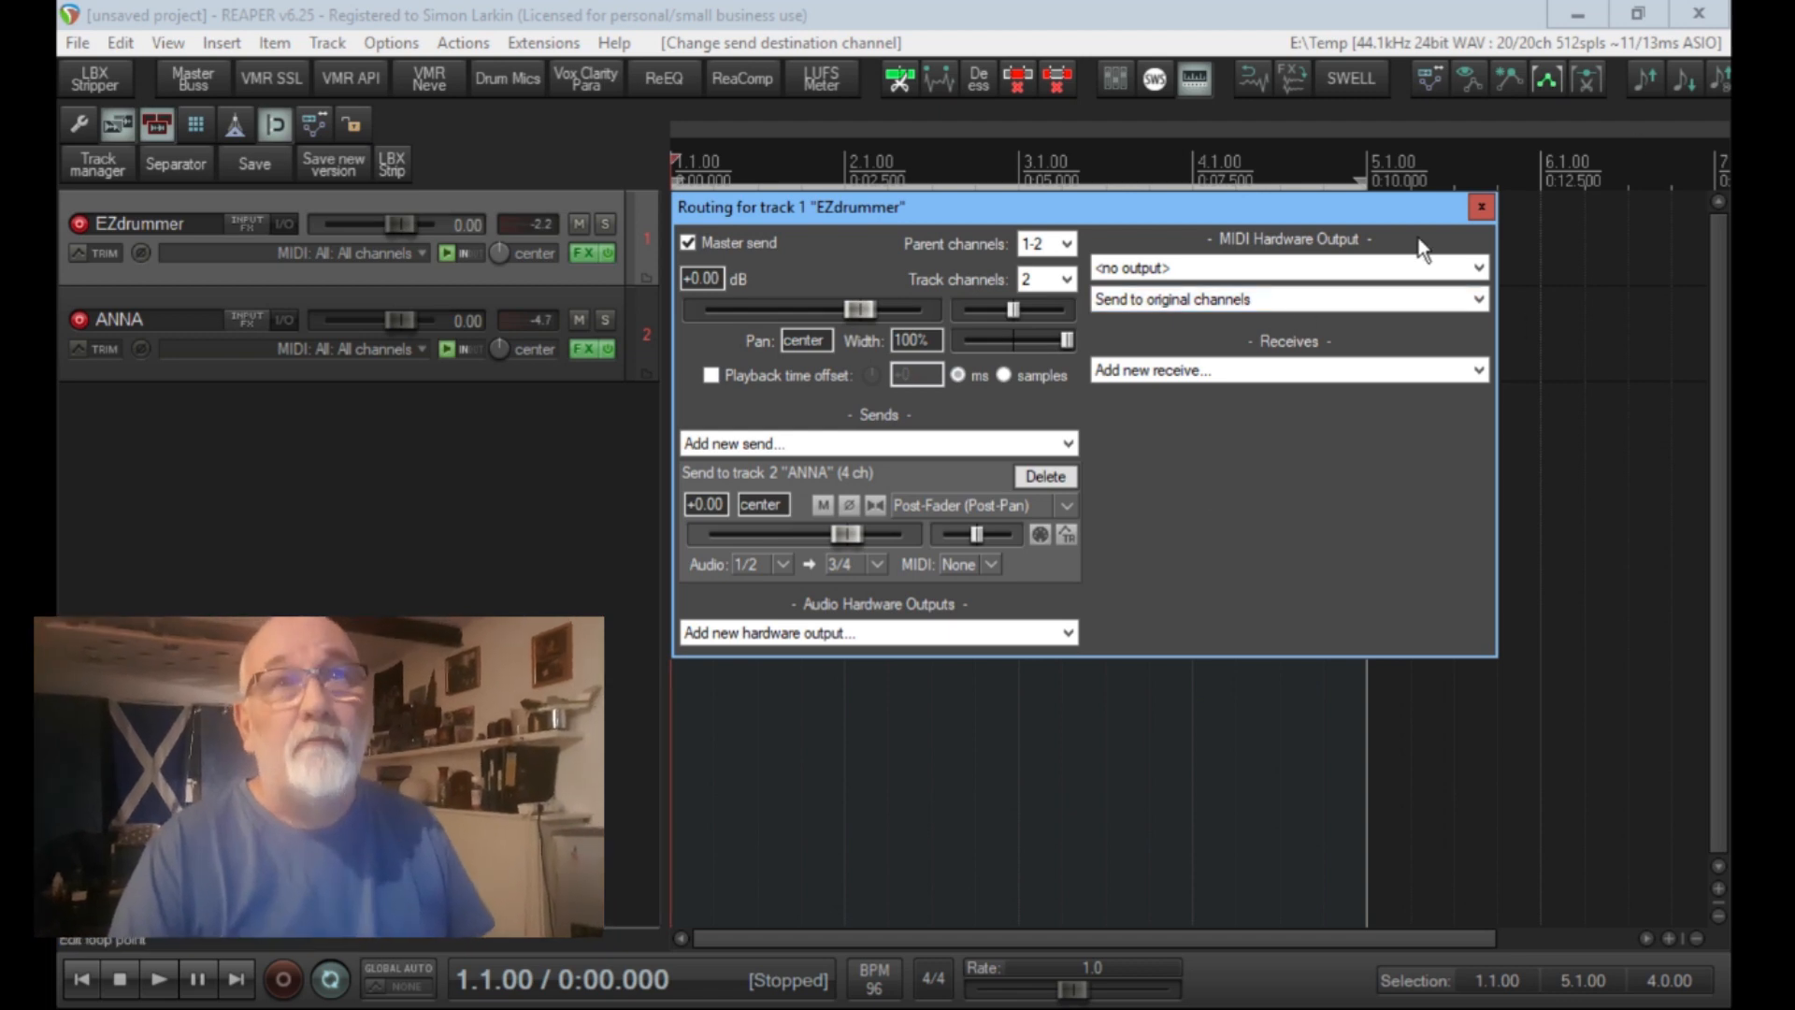
pyautogui.click(1481, 206)
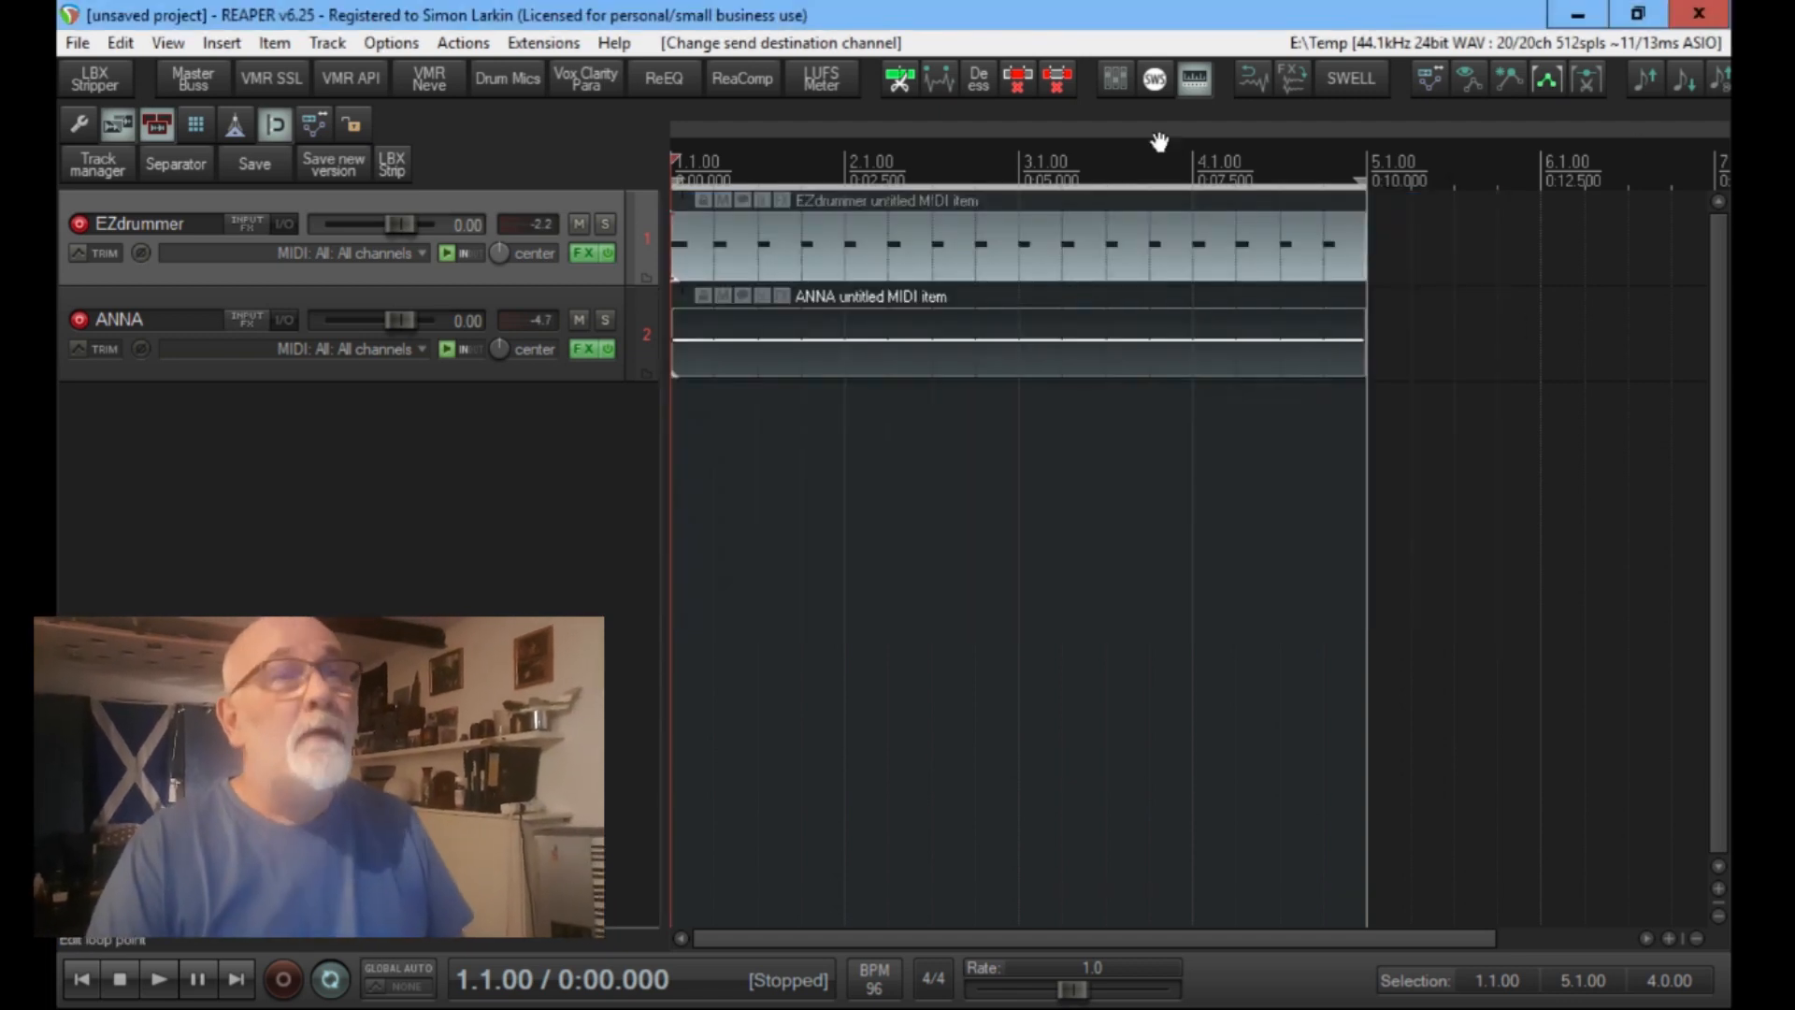
# Step: Enable ReaComp on the ANNA track with its detector input set to Auxiliary Input L+R
pyautogui.click(585, 349)
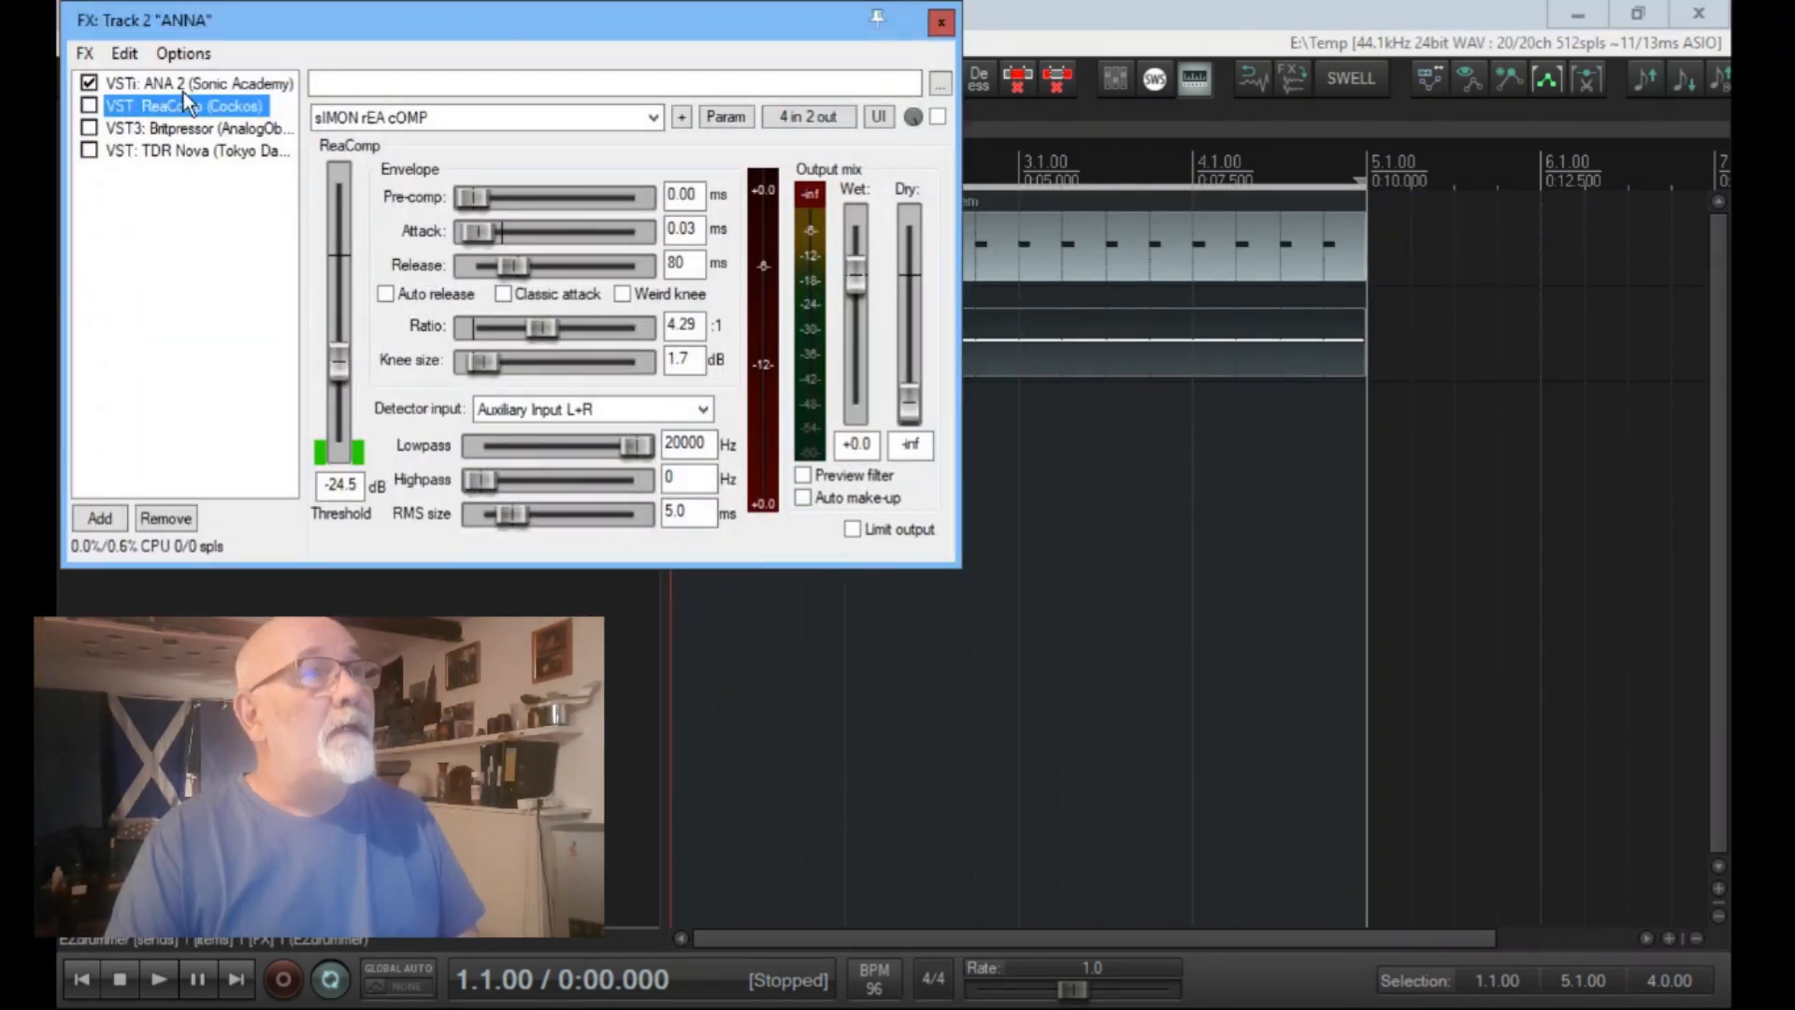
pyautogui.click(90, 105)
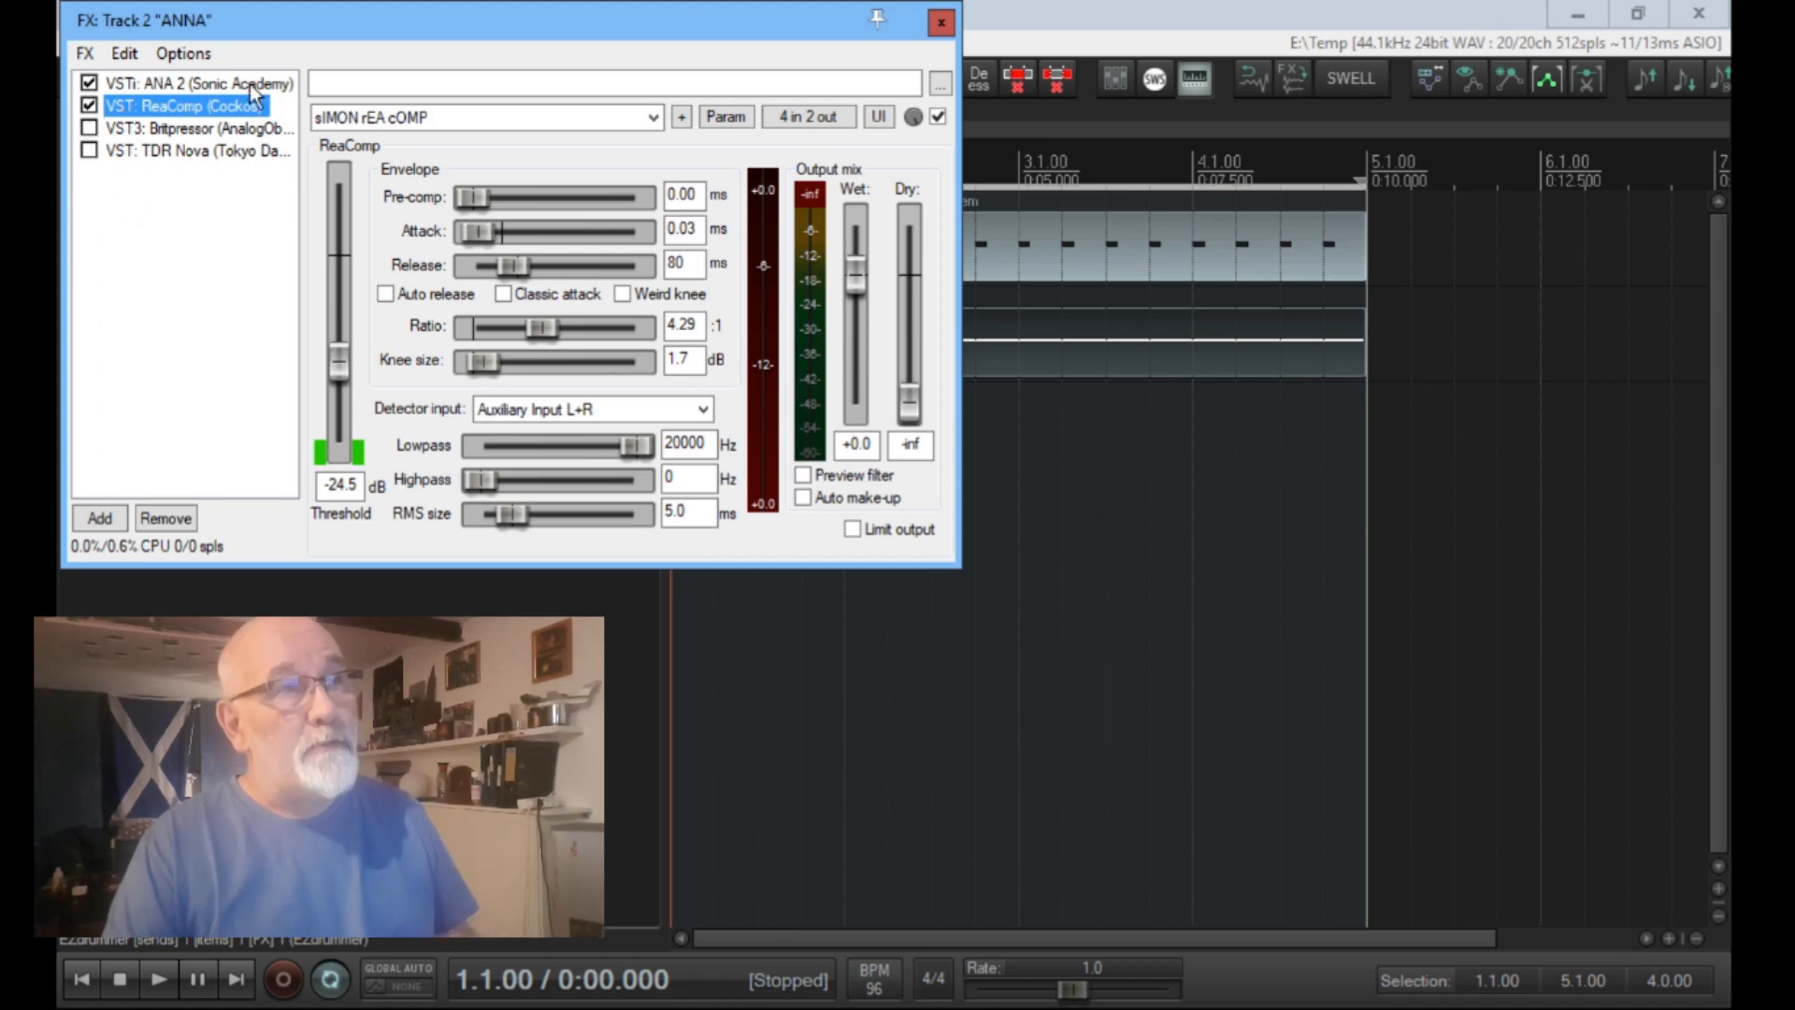
pyautogui.click(576, 407)
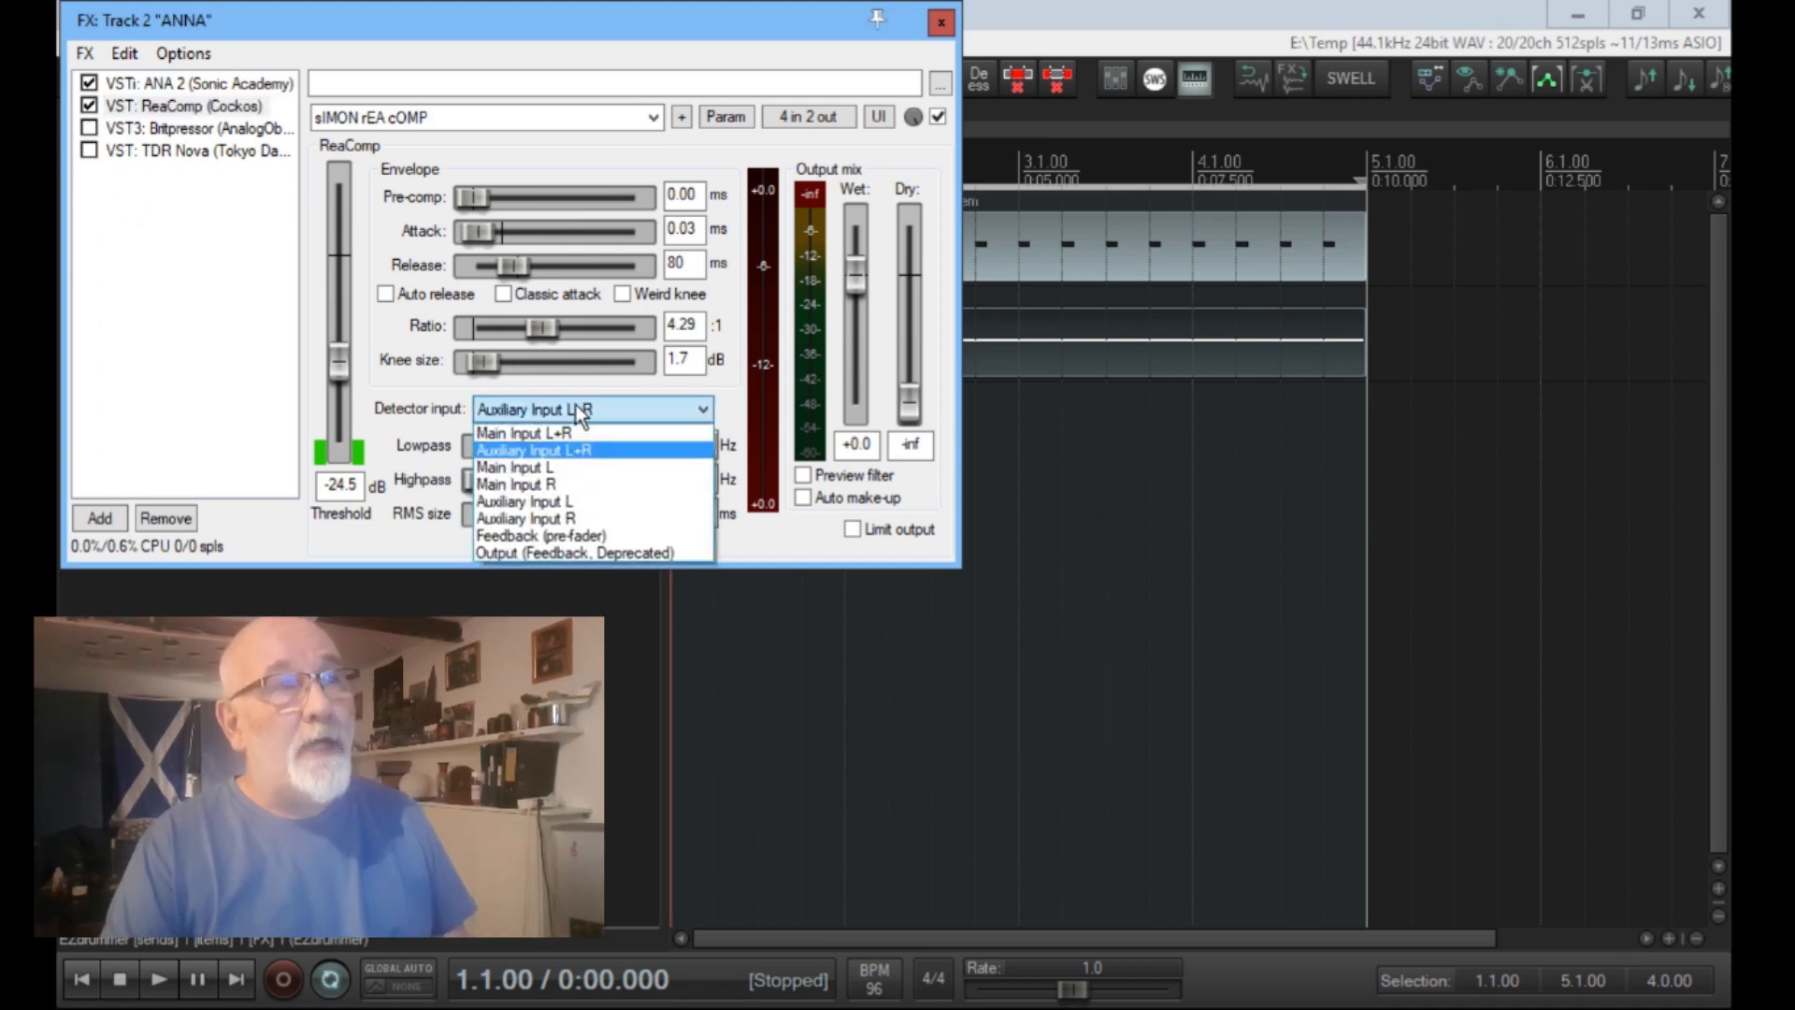
pyautogui.click(586, 456)
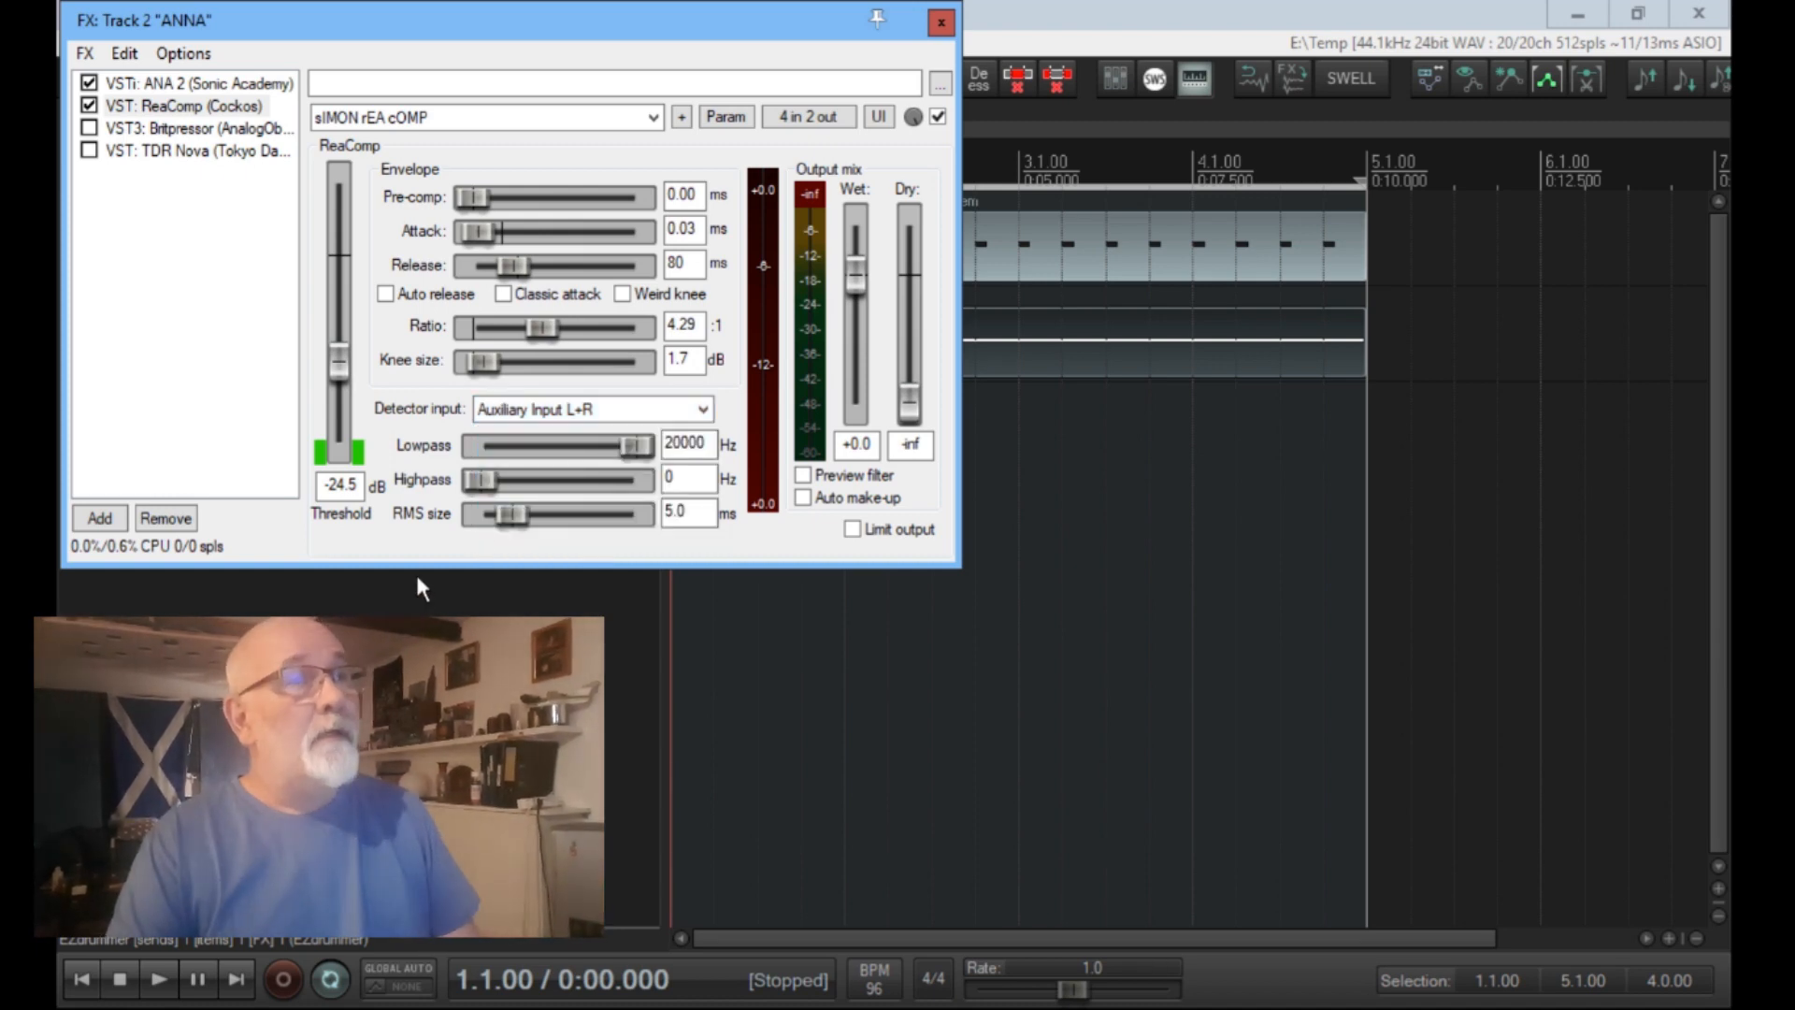
# Step: Lower ReaComp's threshold to -35.9 dB while listening to the tracks, then stop playback
pyautogui.press('space')
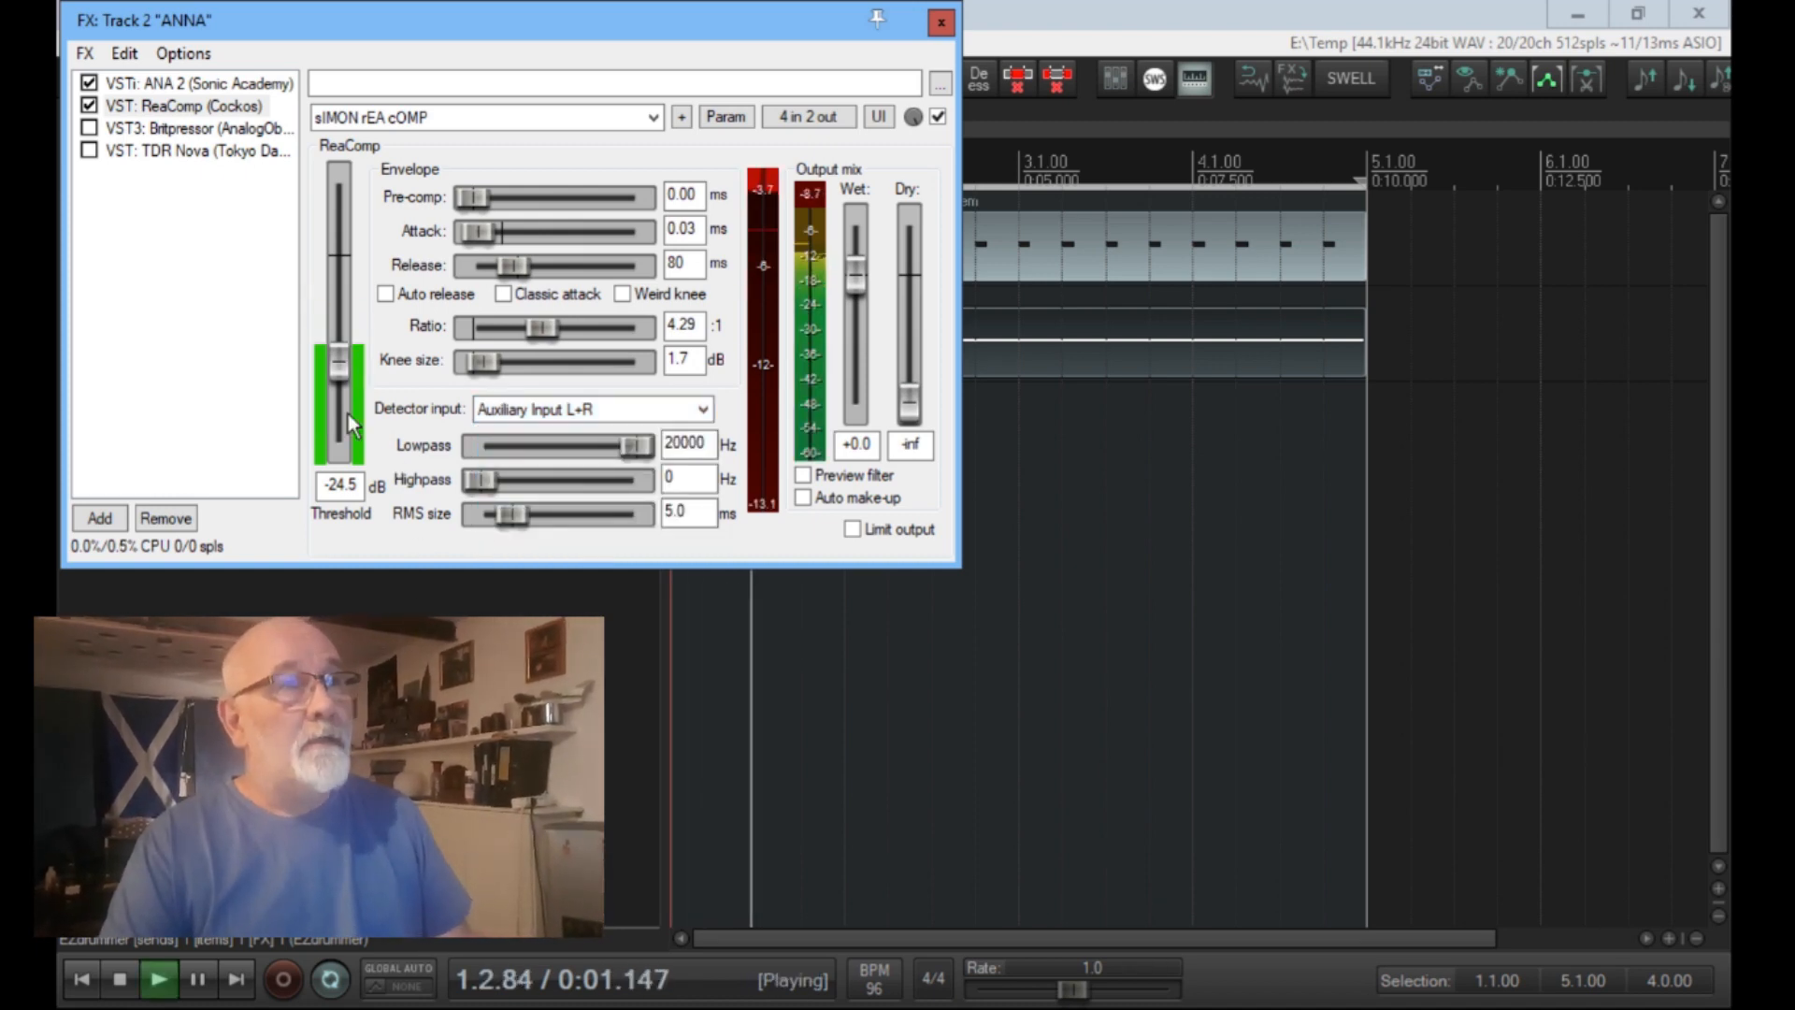
pyautogui.moveTo(340, 365); pyautogui.dragTo(343, 408)
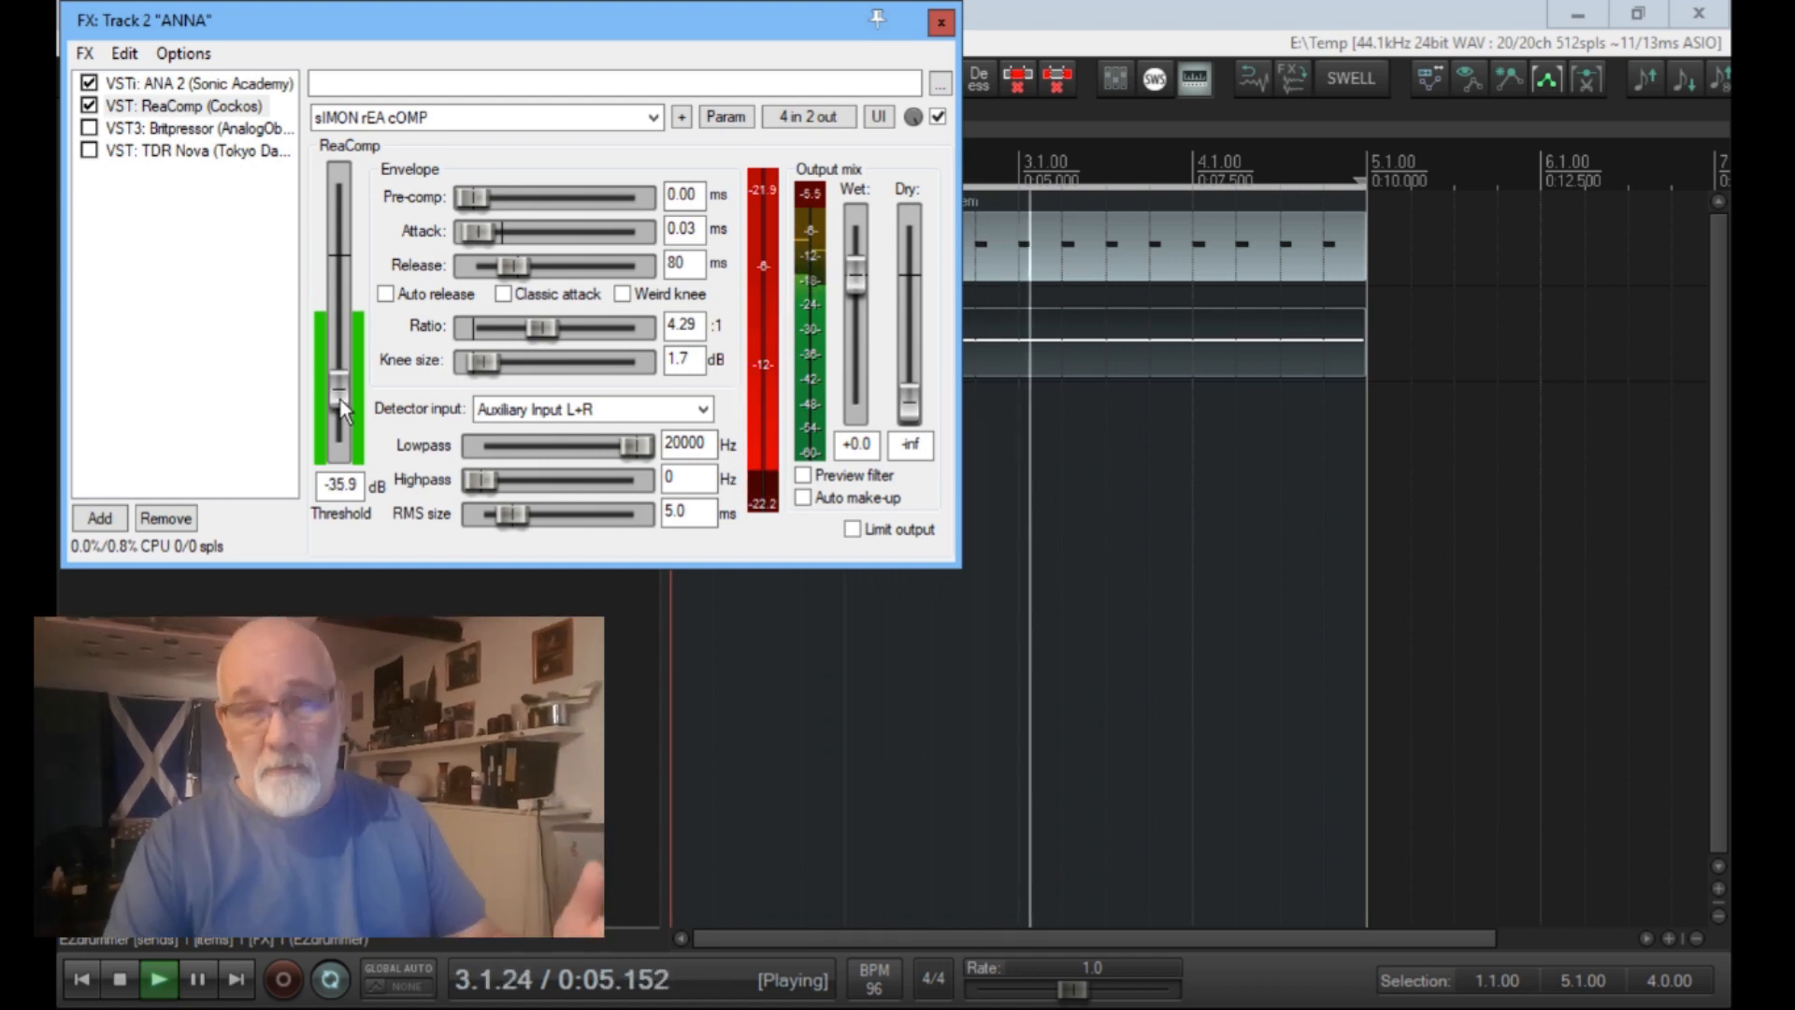
pyautogui.press('space')
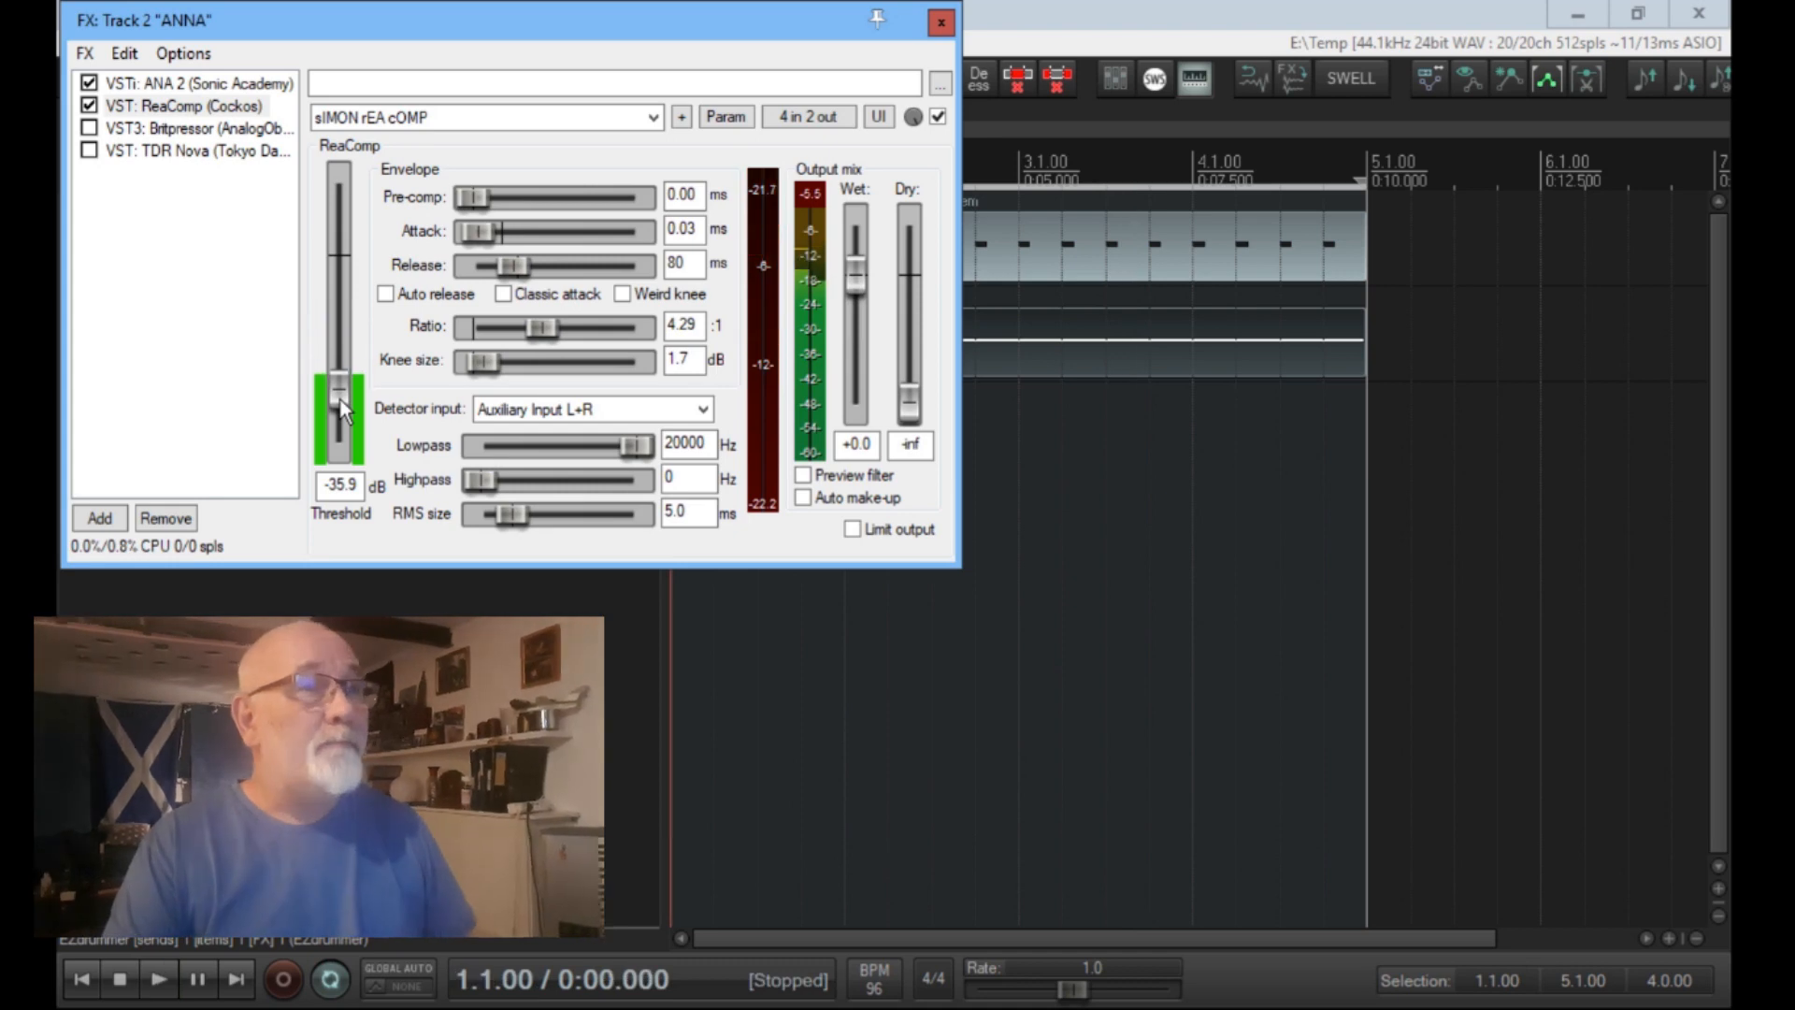
# Step: Switch ReaComp's detector input to Main Input L+R and raise the threshold to -14.8 dB during playback
pyautogui.click(591, 402)
pyautogui.click(583, 433)
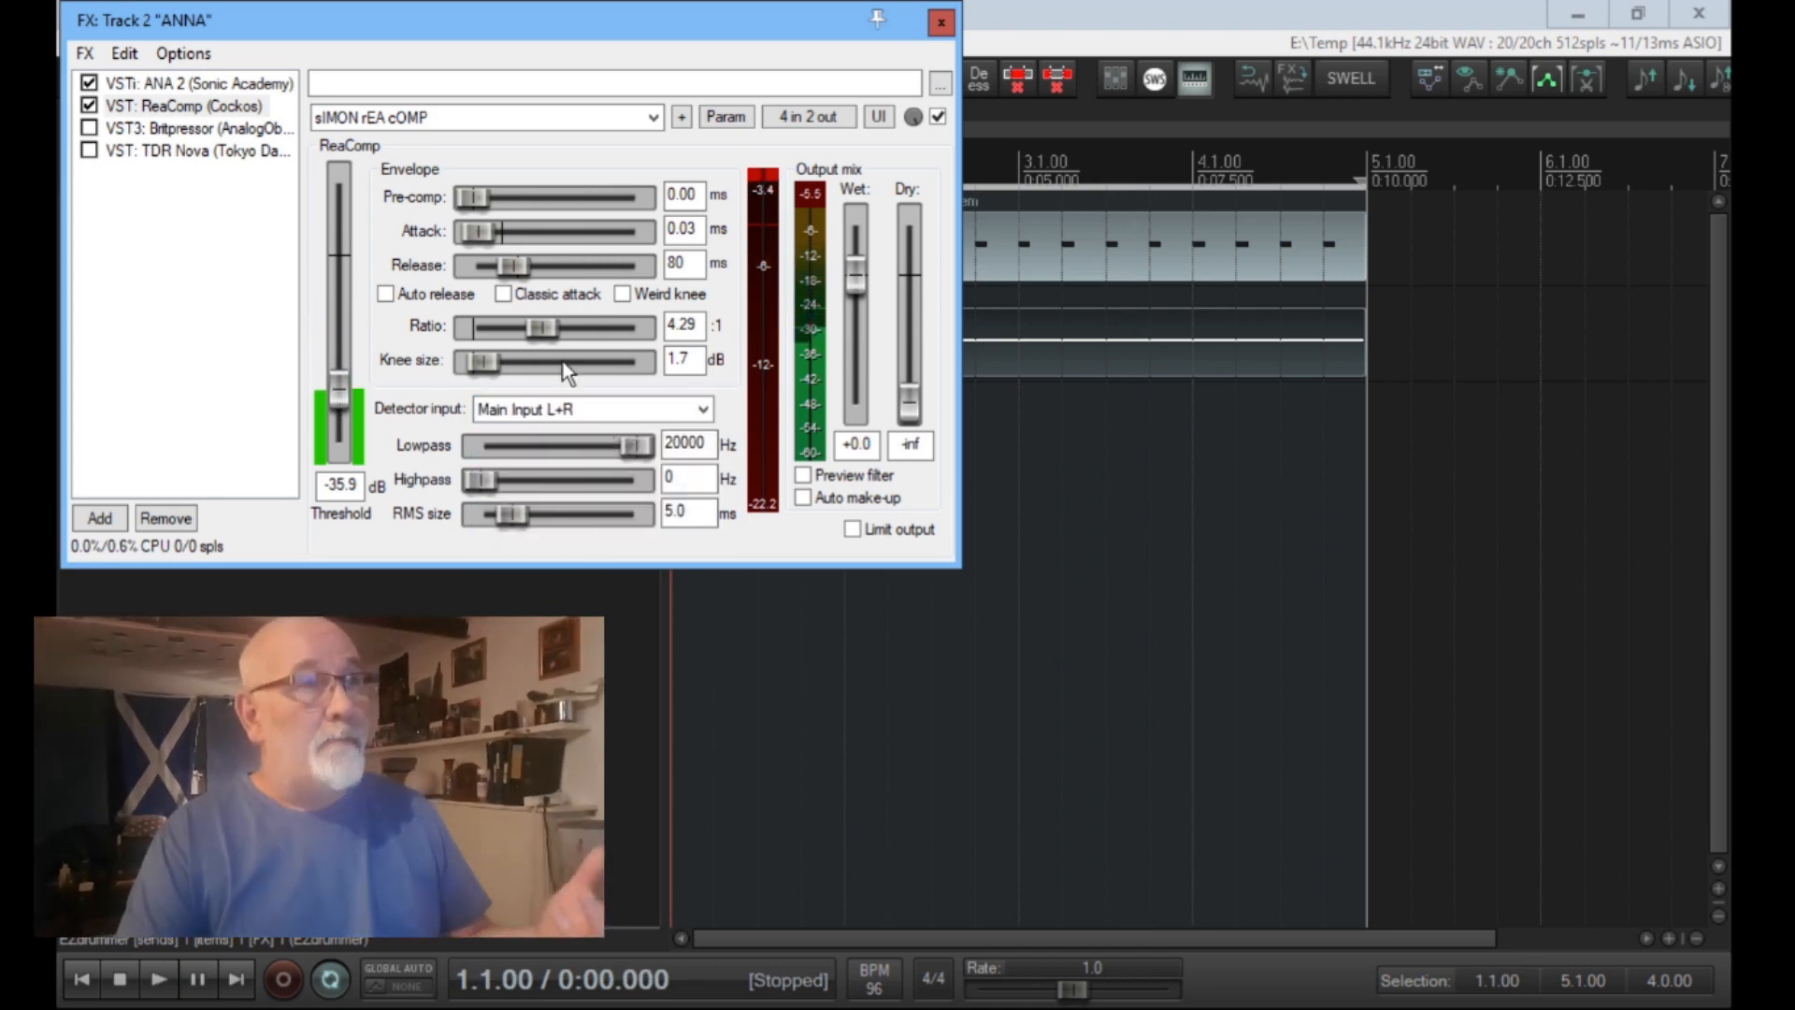
pyautogui.press('space')
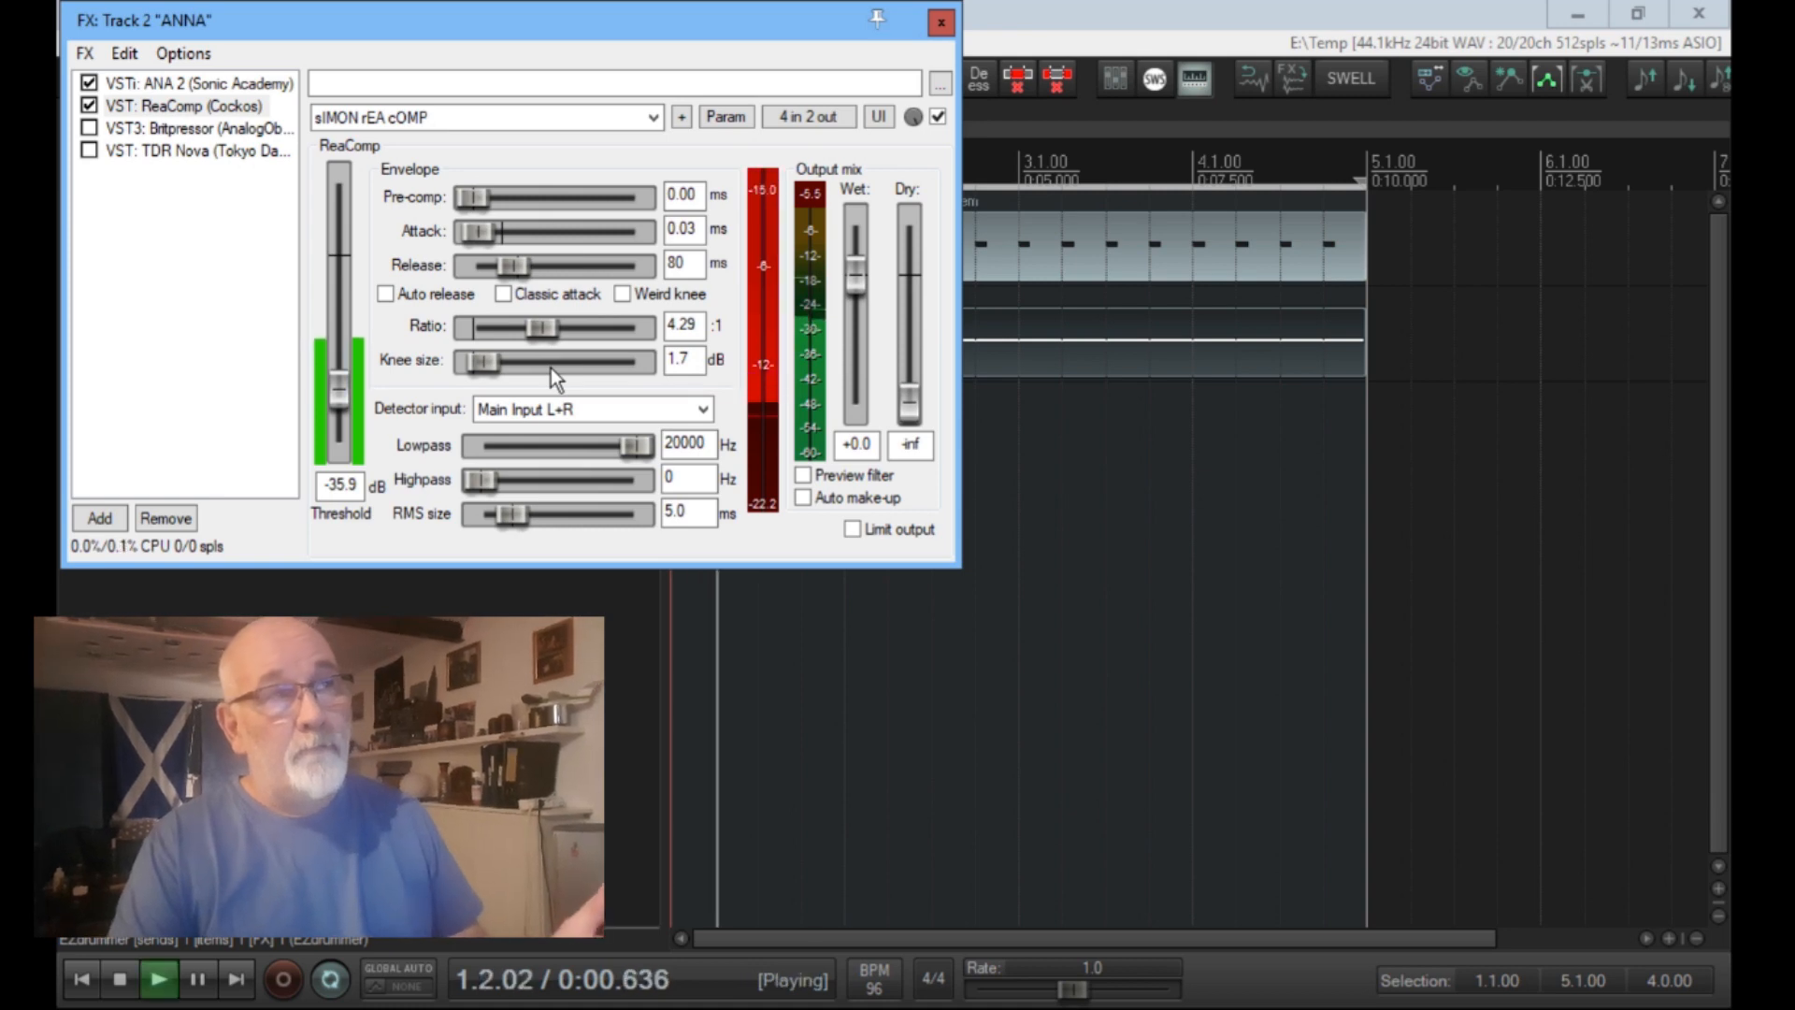
pyautogui.moveTo(339, 388); pyautogui.dragTo(339, 331)
pyautogui.press('space')
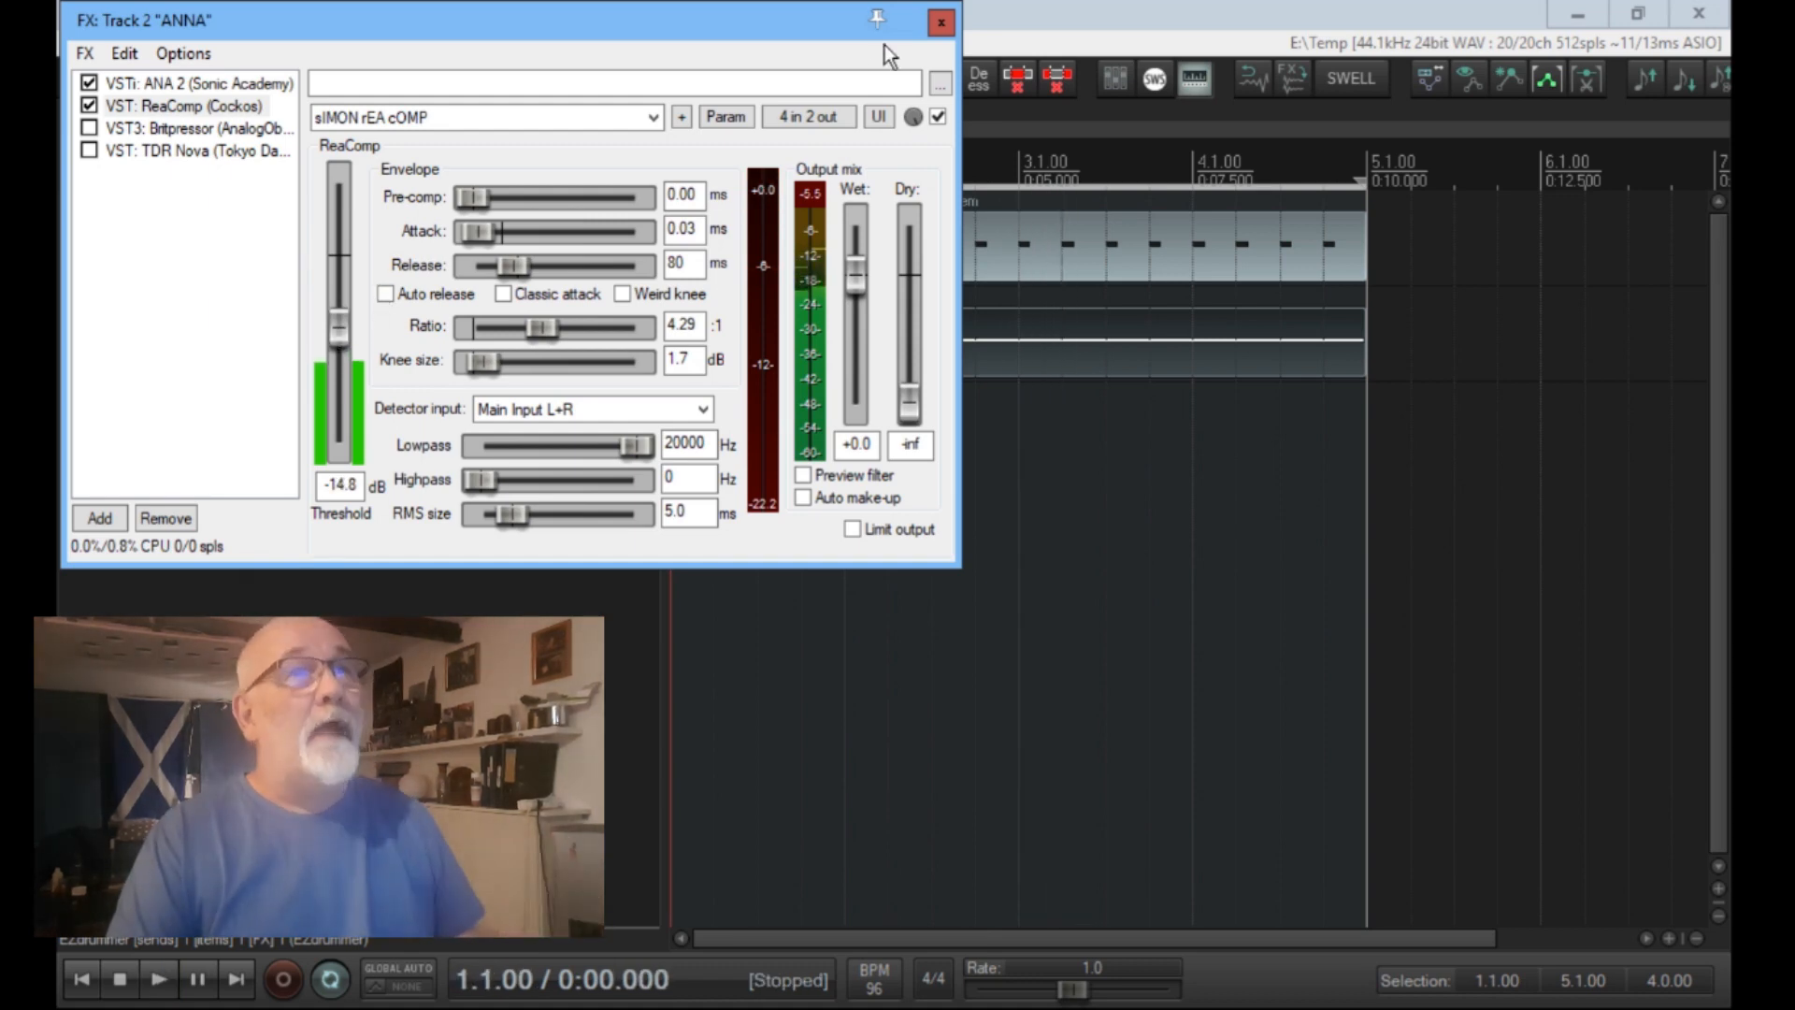
# Step: Move the ANNA effects window clear of the track controls and delete EZdrummer's send to ANNA
pyautogui.moveTo(574, 26); pyautogui.dragTo(1255, 394)
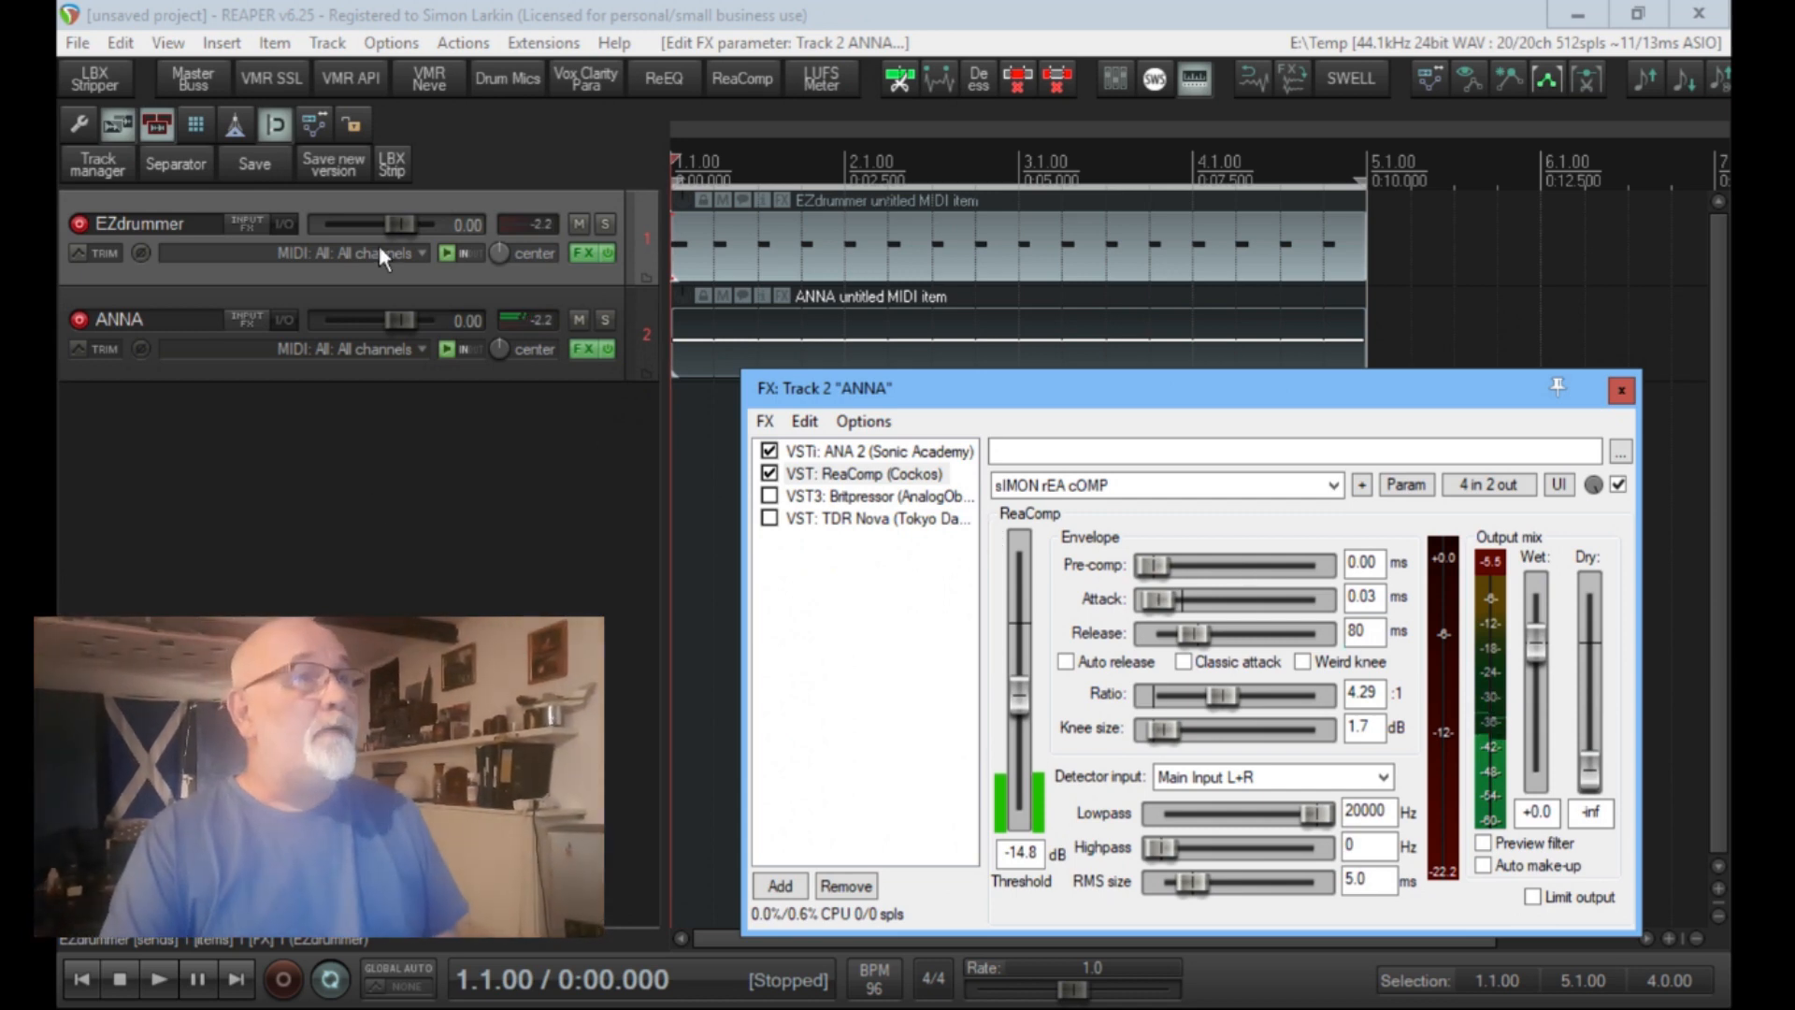
pyautogui.click(291, 228)
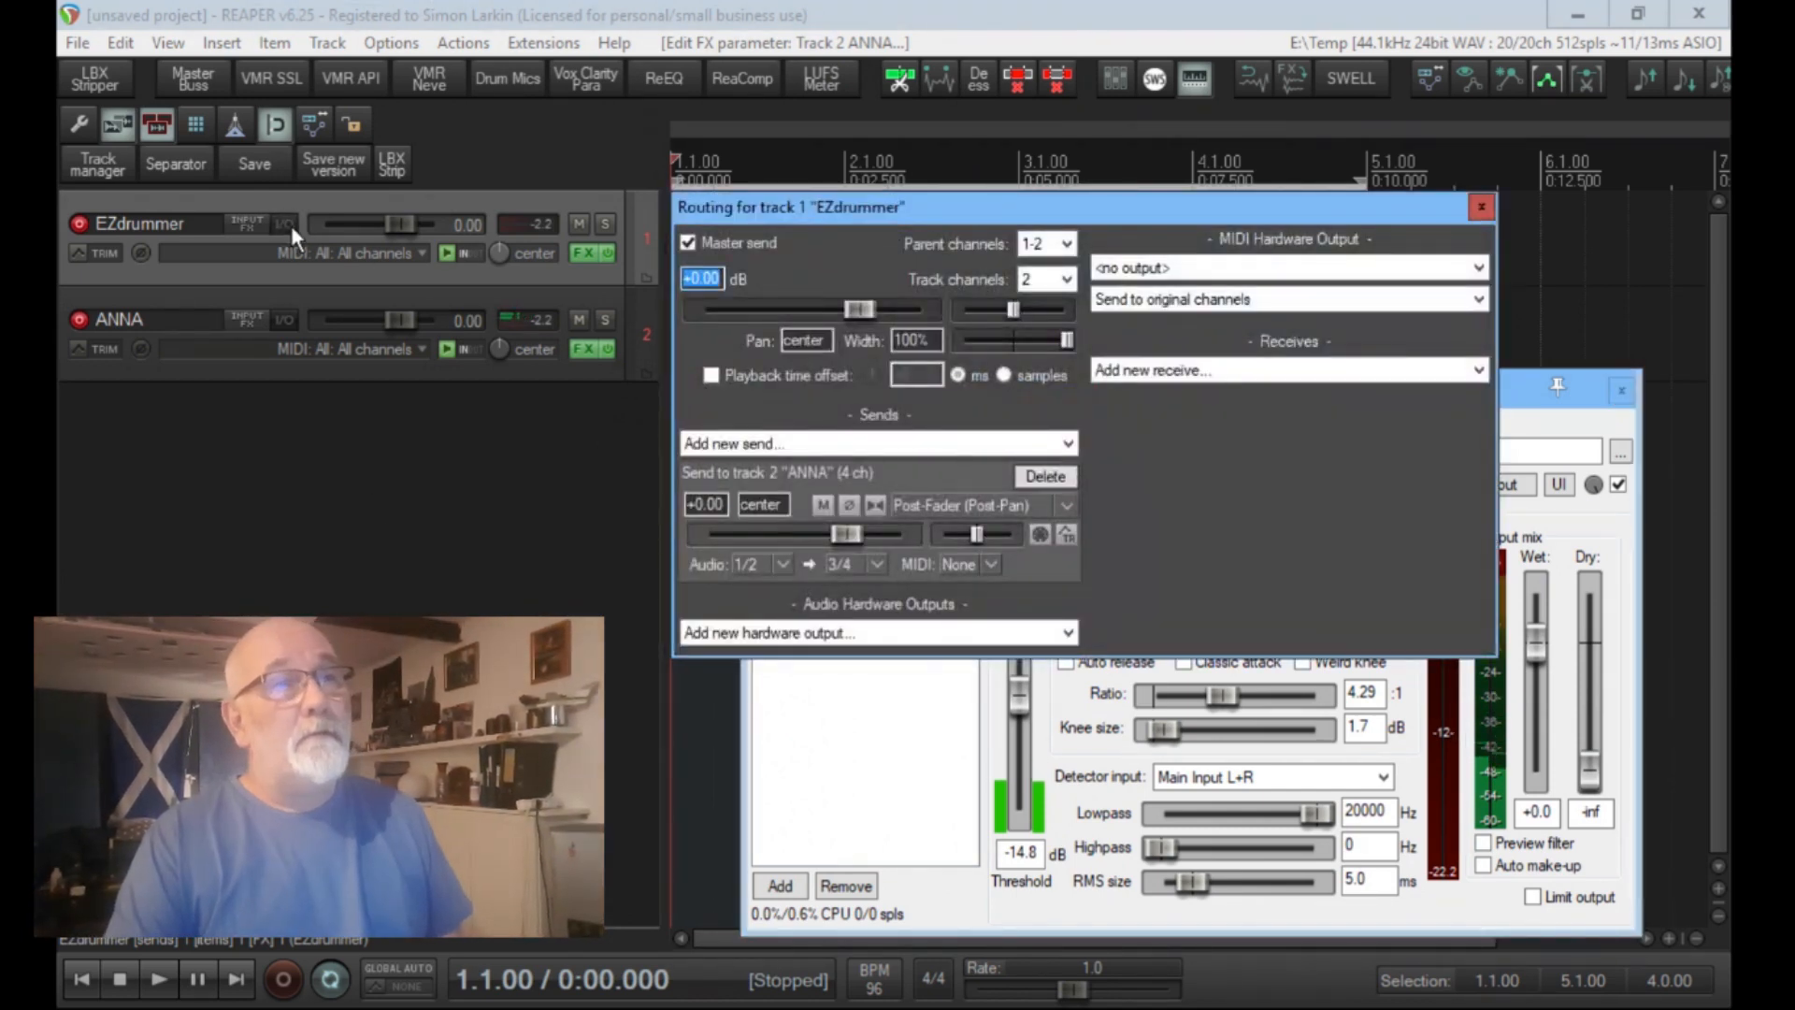
pyautogui.click(1044, 476)
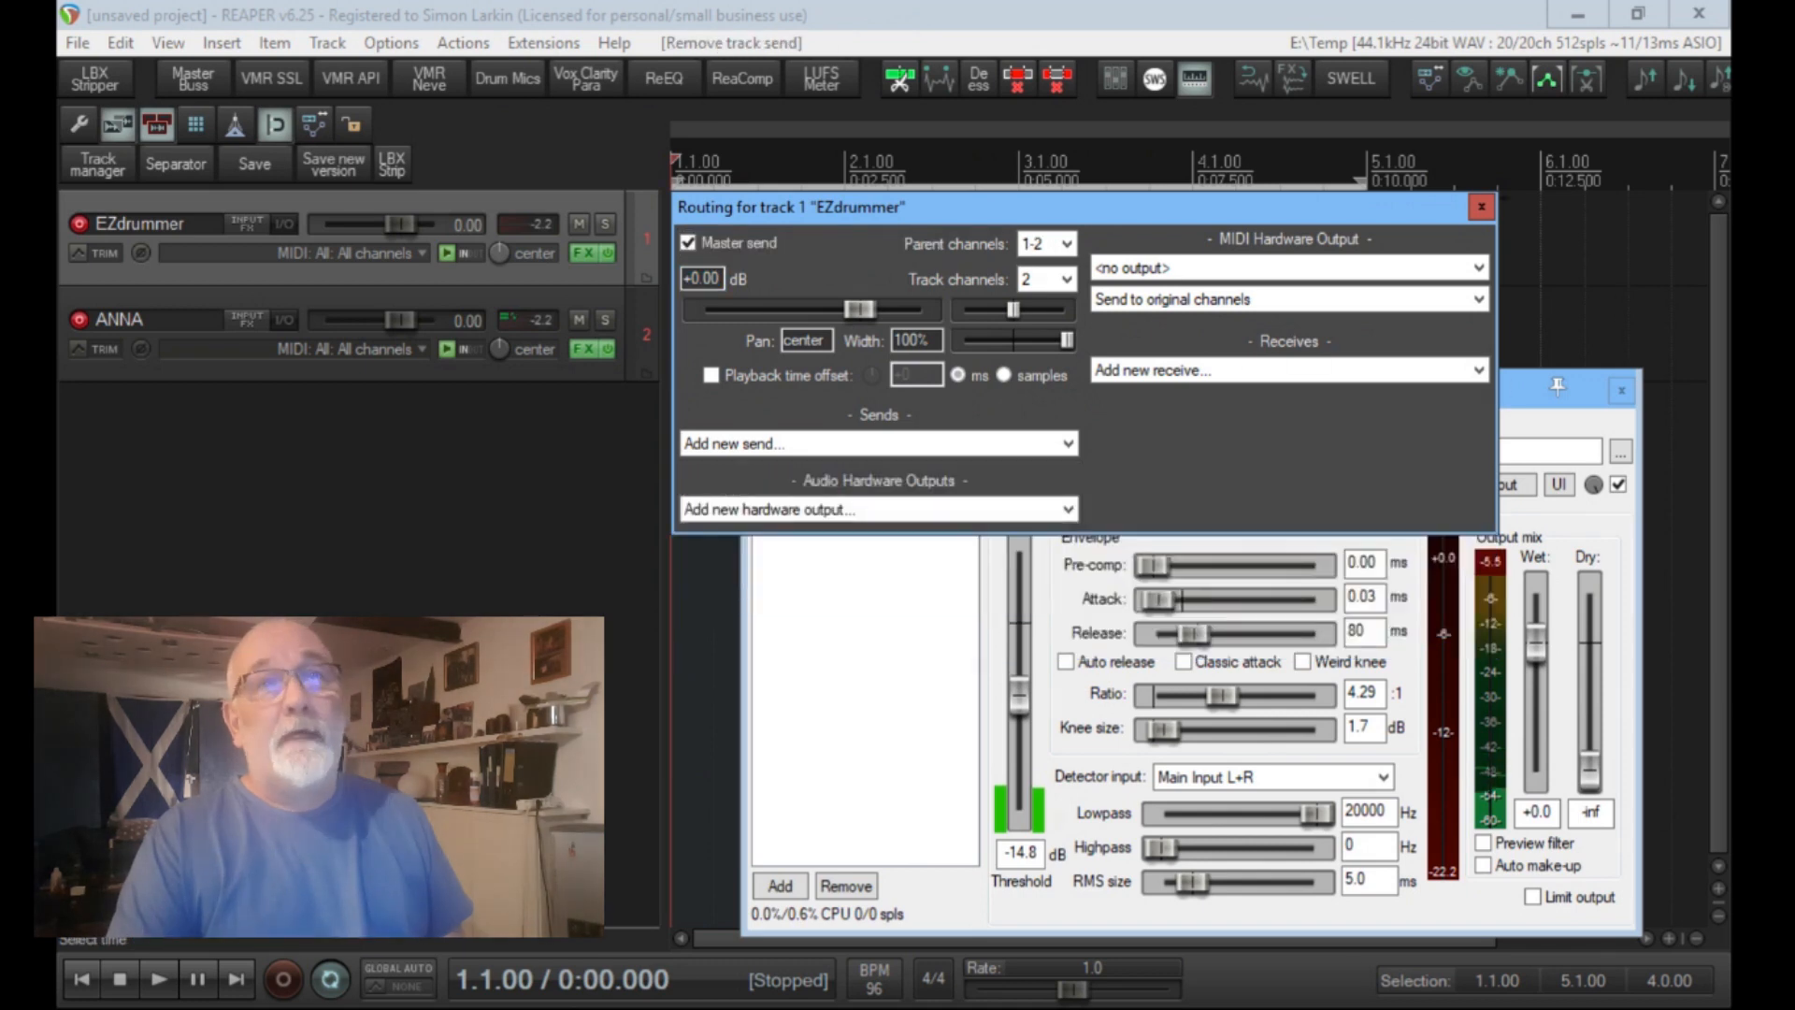
pyautogui.click(1479, 208)
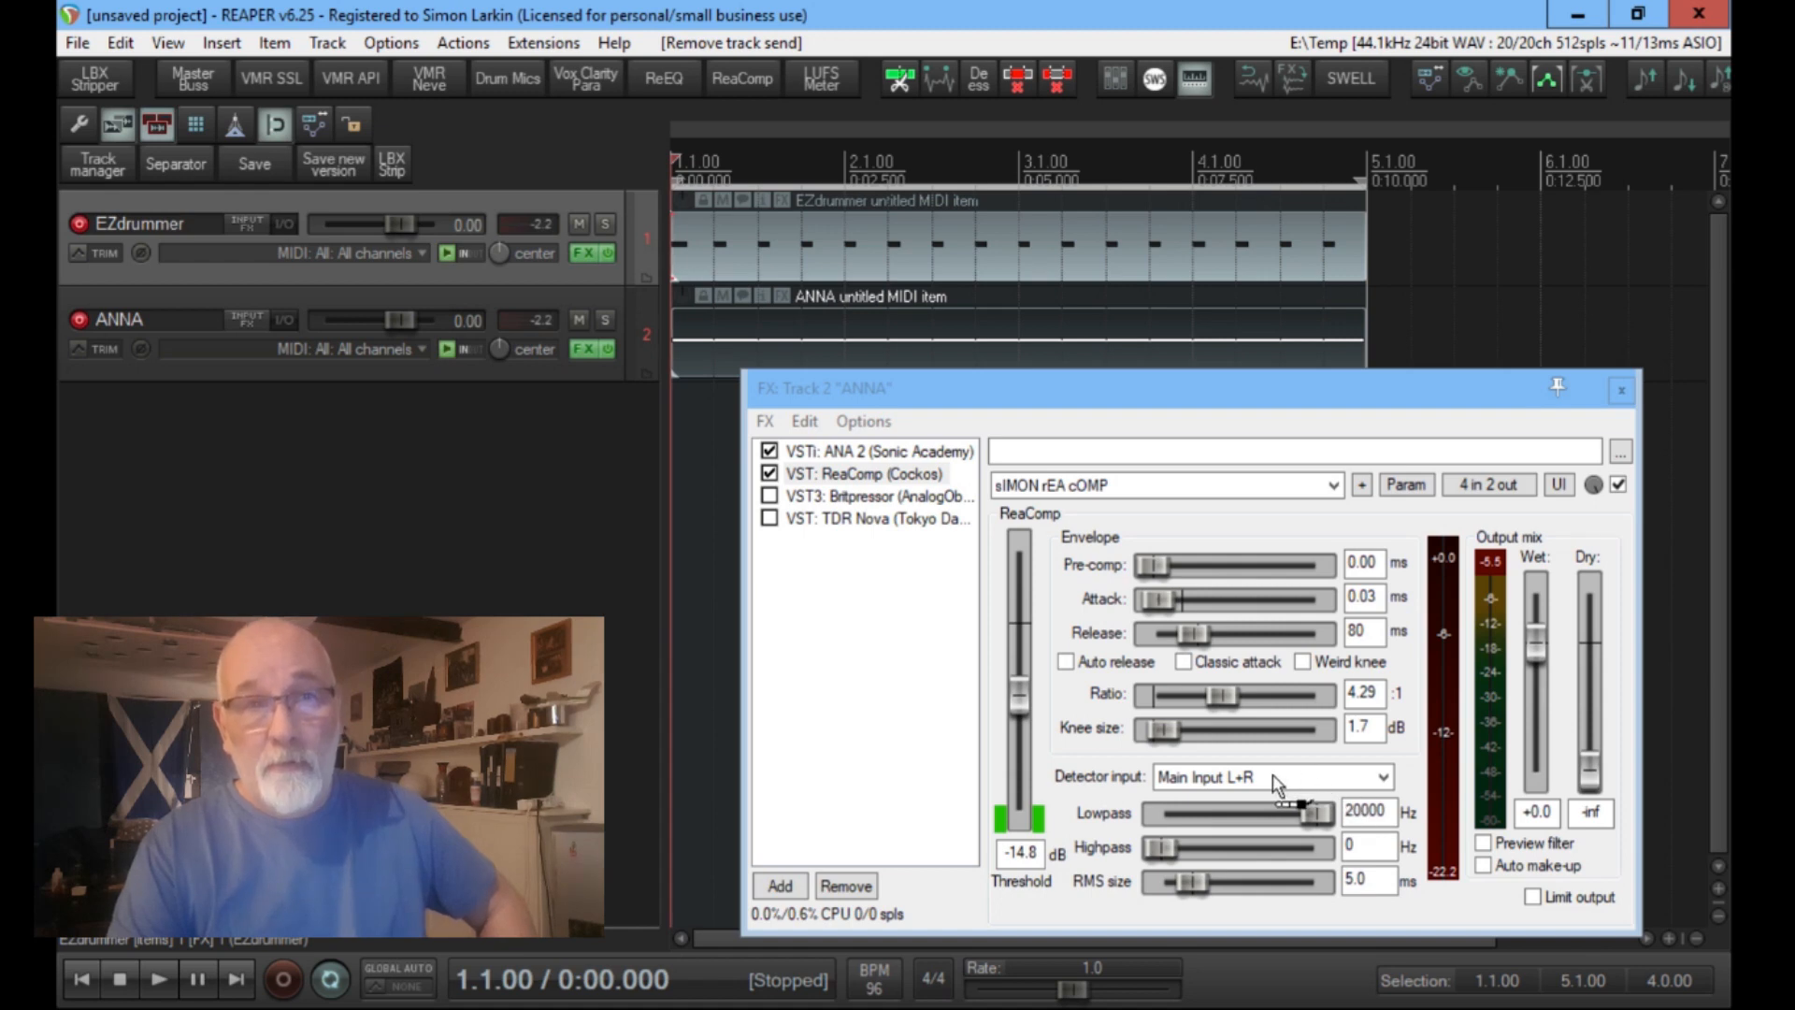
# Step: Route EZdrummer directly into ANNA's ReaComp window, creating a send from audio channels 1/2 to 3/4
pyautogui.moveTo(1273, 775); pyautogui.dragTo(1273, 775)
pyautogui.moveTo(1583, 789); pyautogui.dragTo(1026, 472)
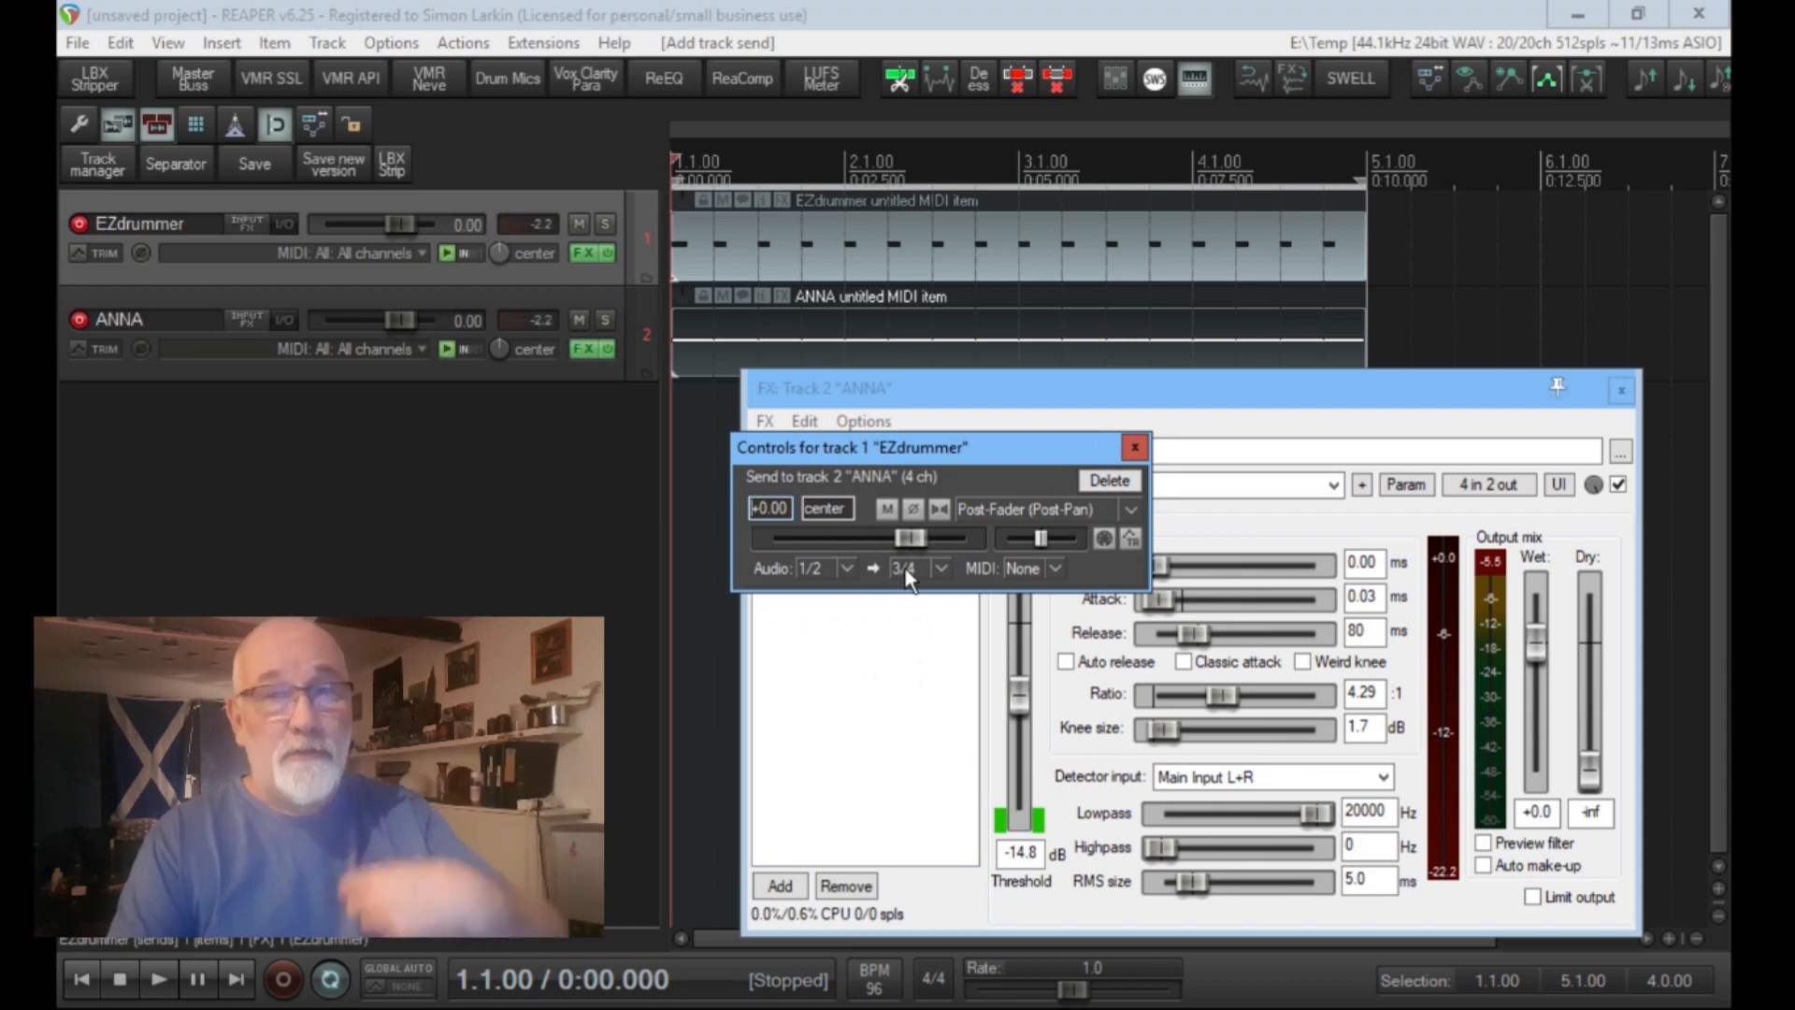
# Step: Close the EZdrummer send controls and set ReaComp's detector input to Auxiliary Input L+R
pyautogui.click(1134, 448)
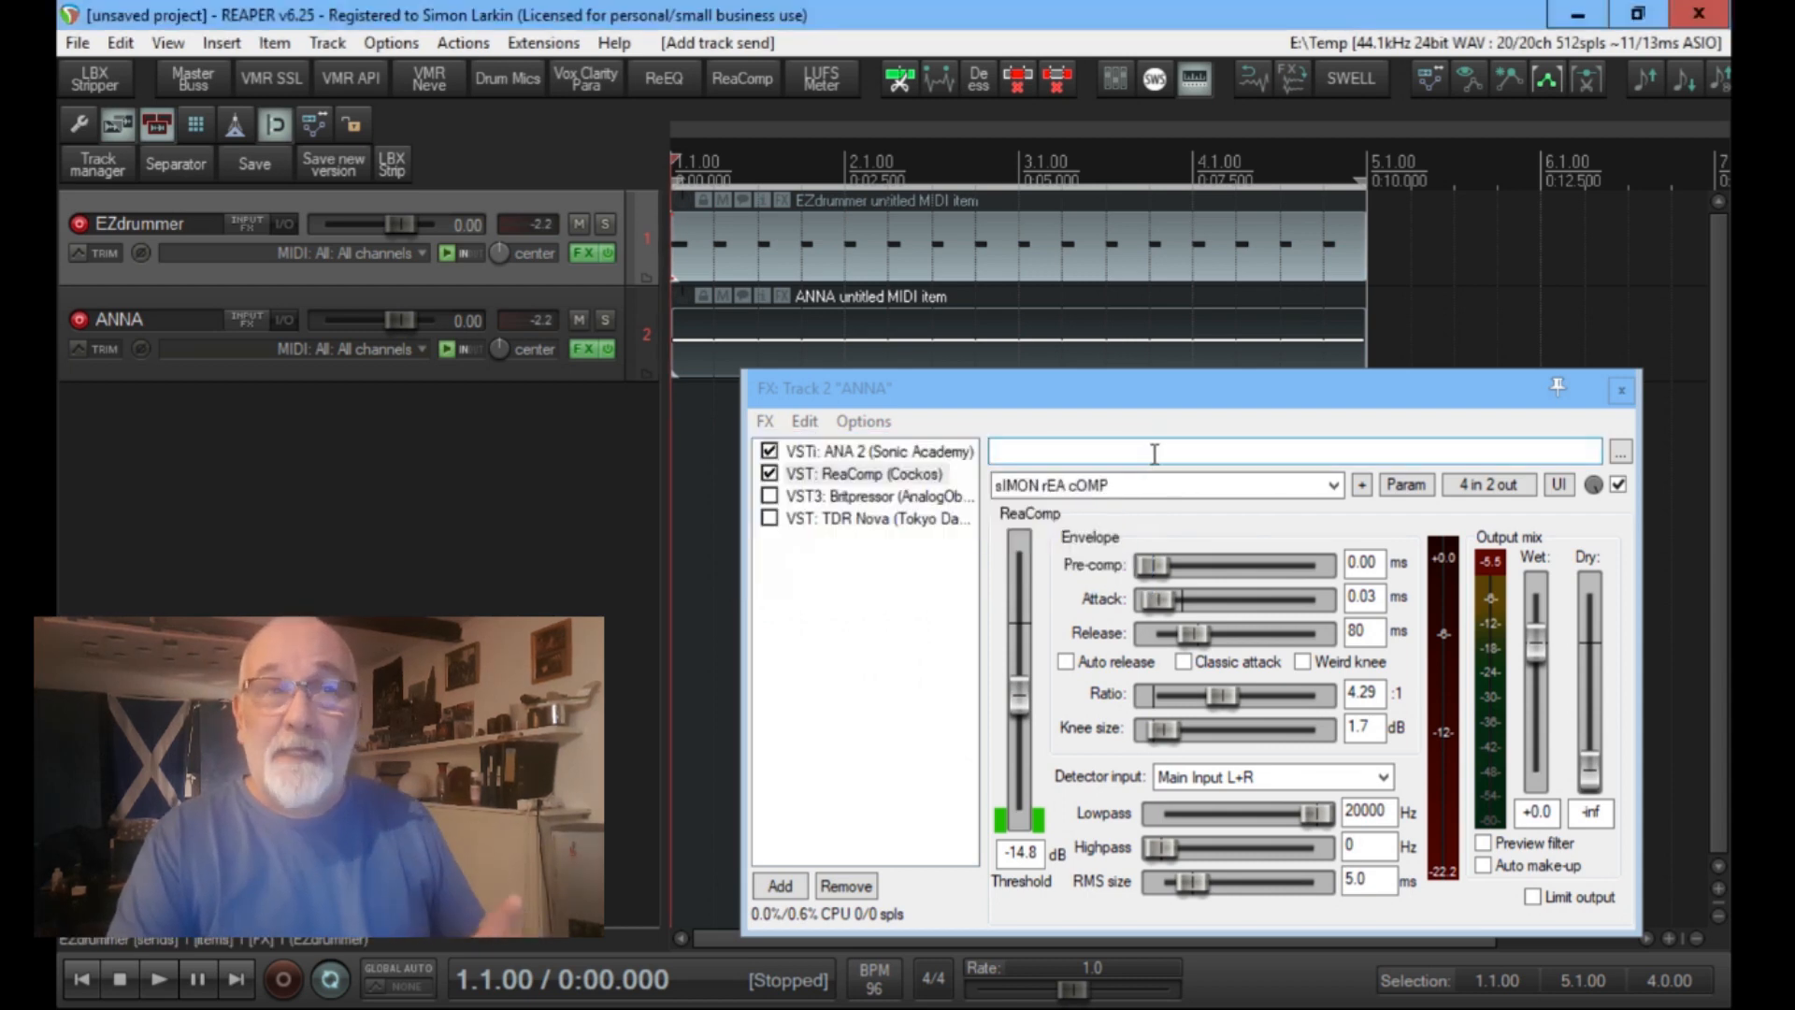
pyautogui.click(1228, 774)
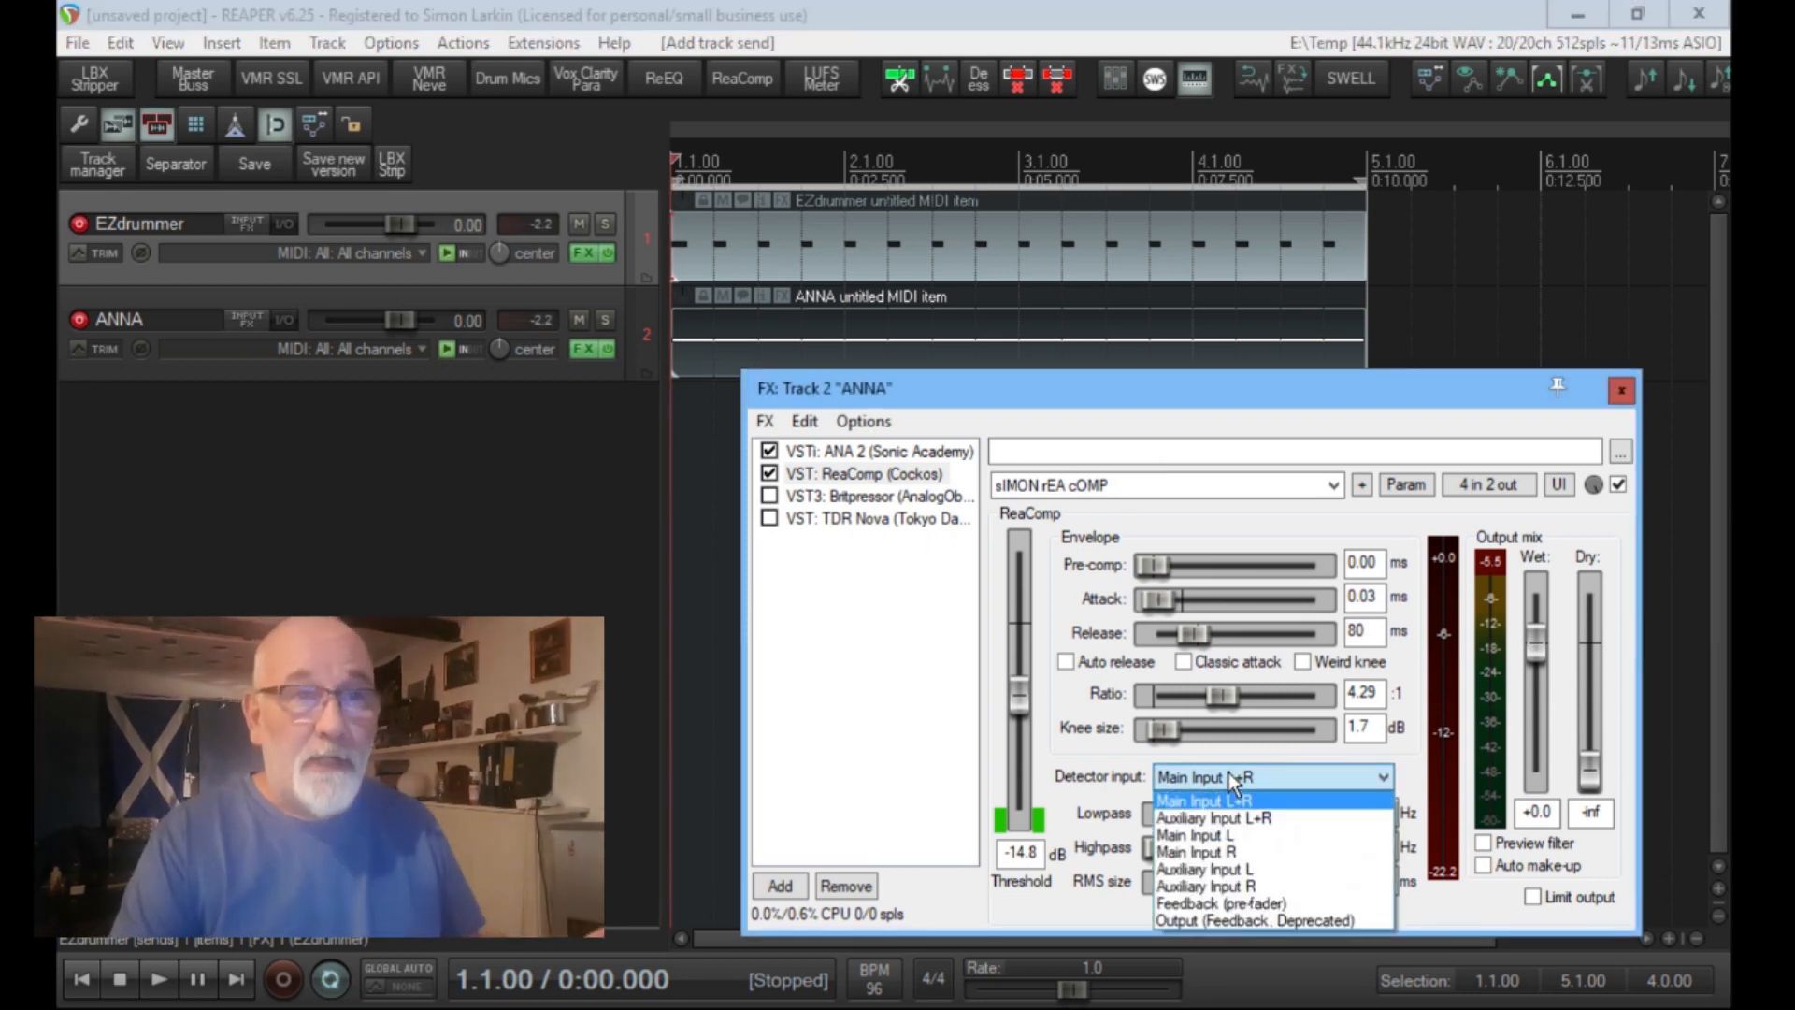
pyautogui.click(1247, 817)
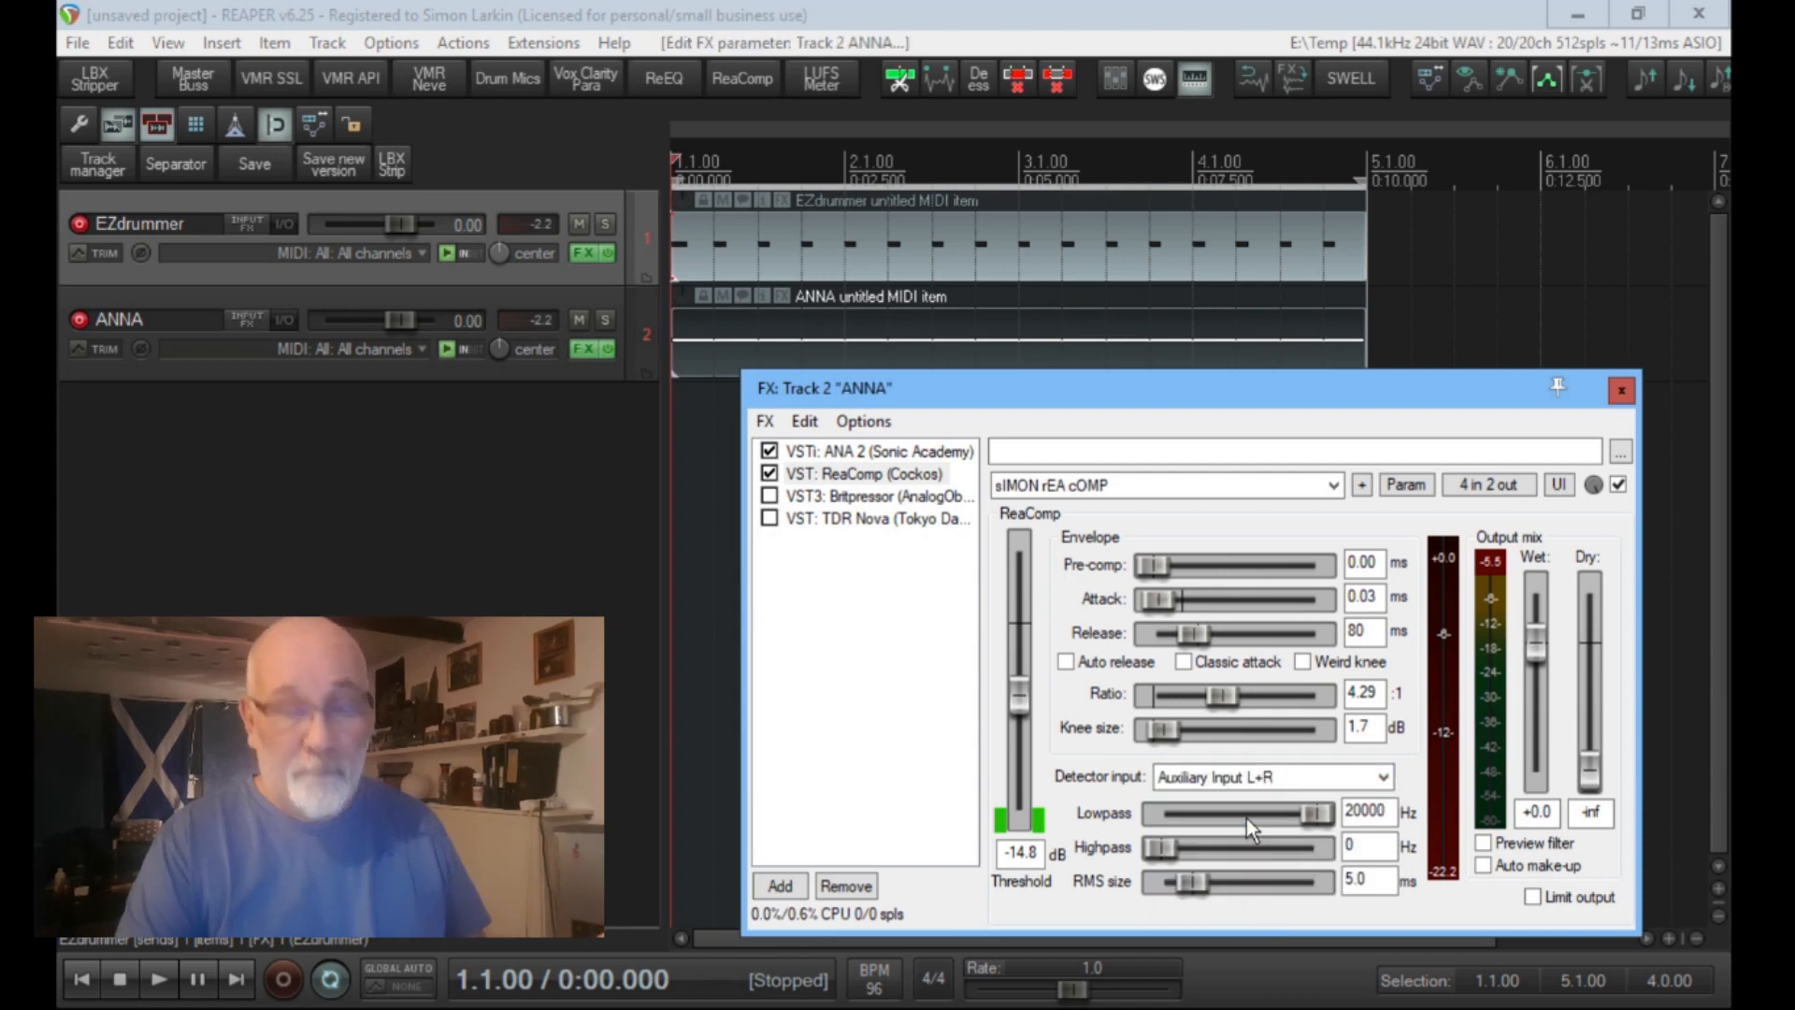
# Step: Lower ReaComp's threshold to -37.4 dB while the tracks play, and stop playback
pyautogui.press('space')
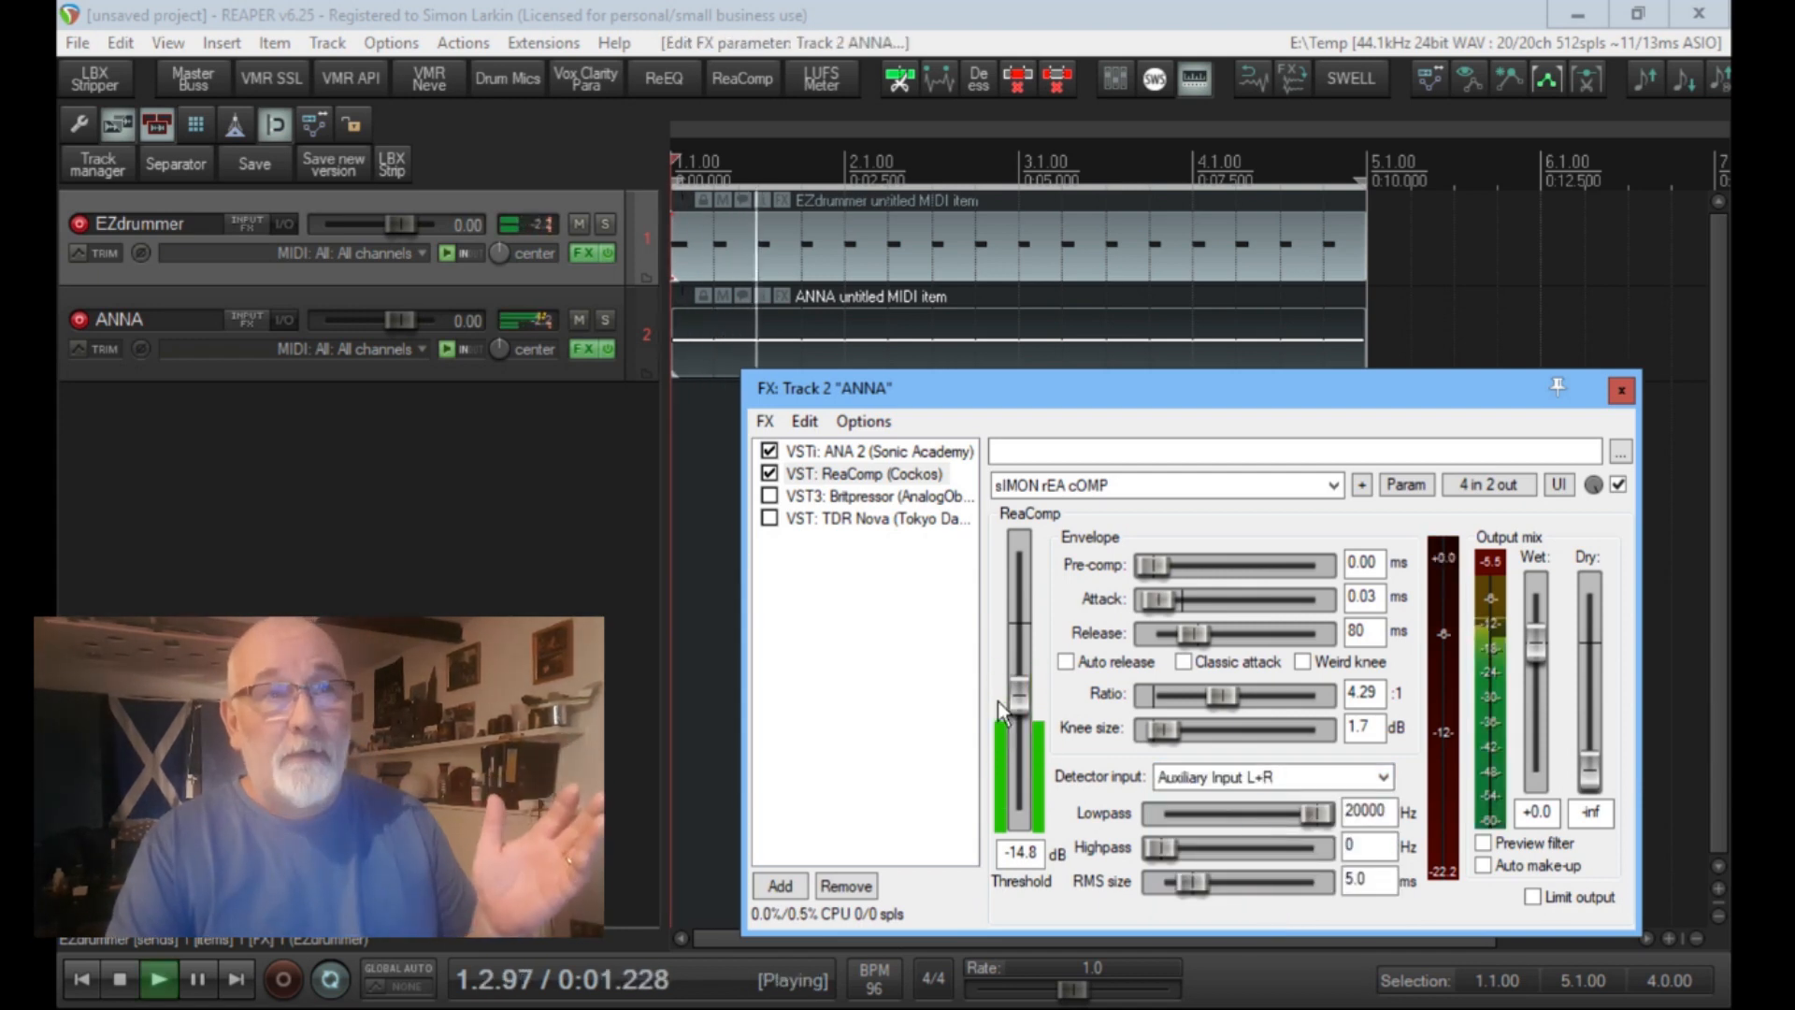
pyautogui.moveTo(1019, 695); pyautogui.dragTo(1040, 775)
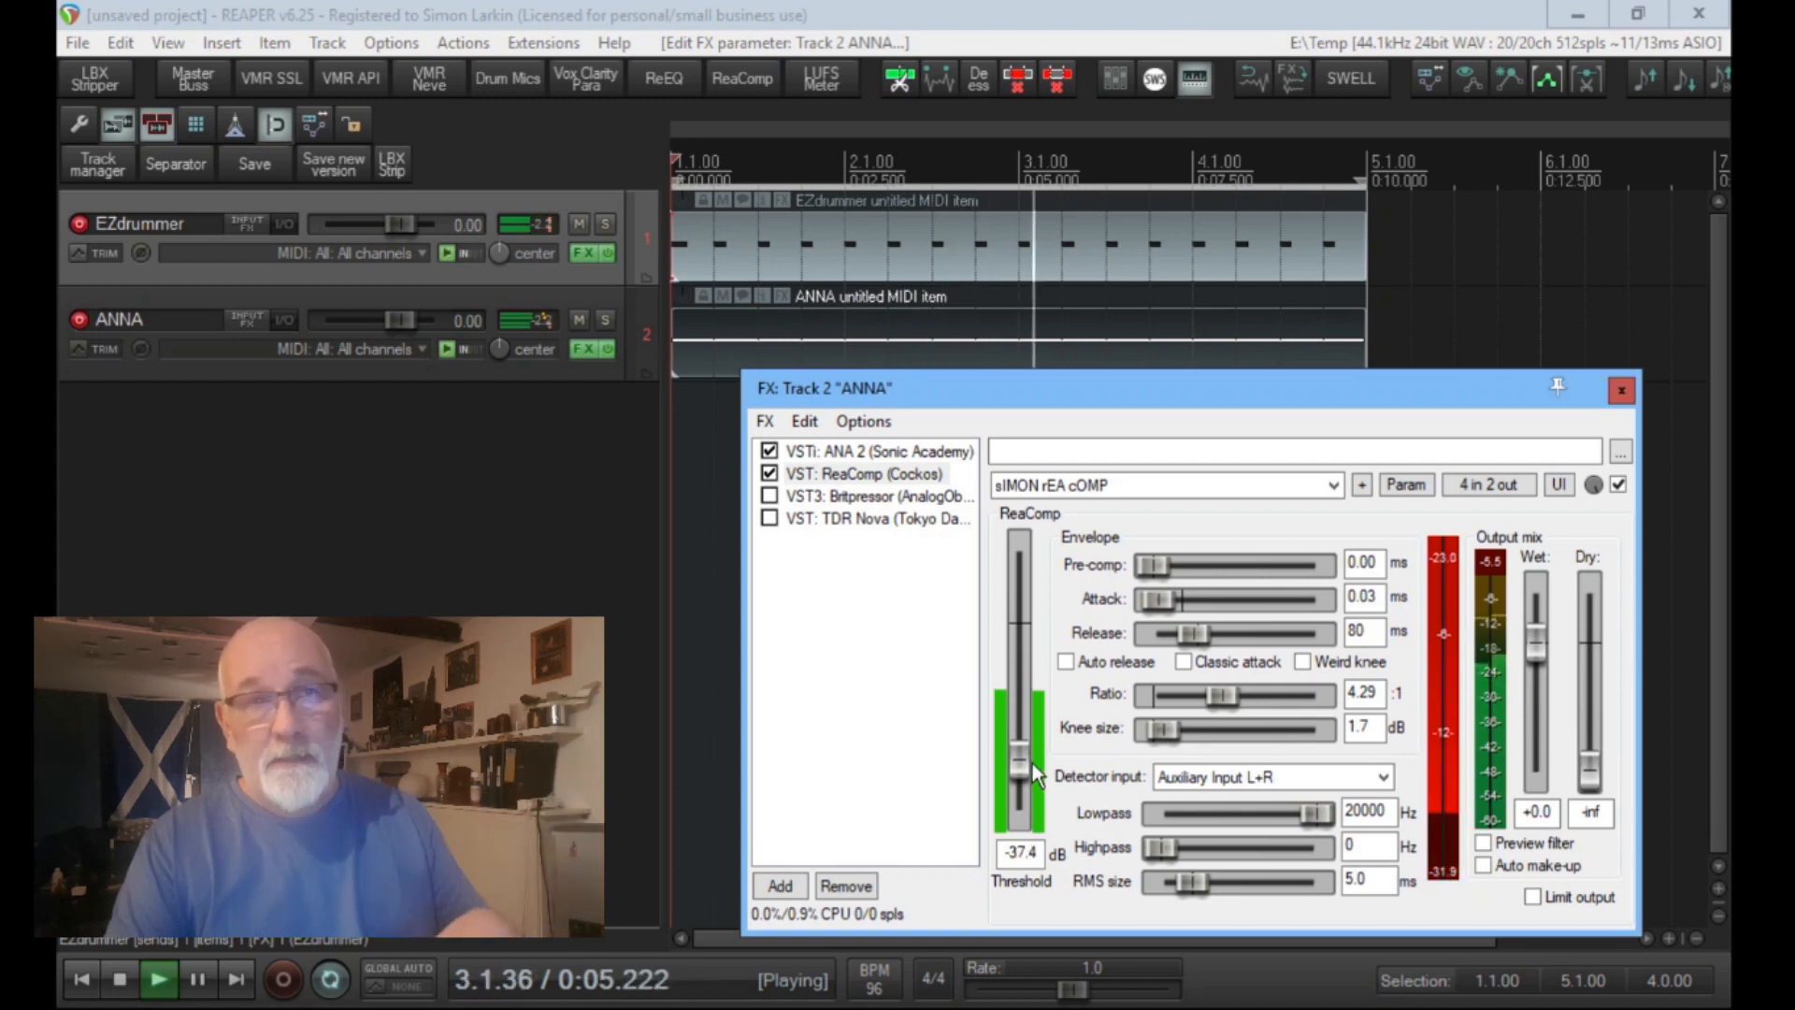
pyautogui.press('space')
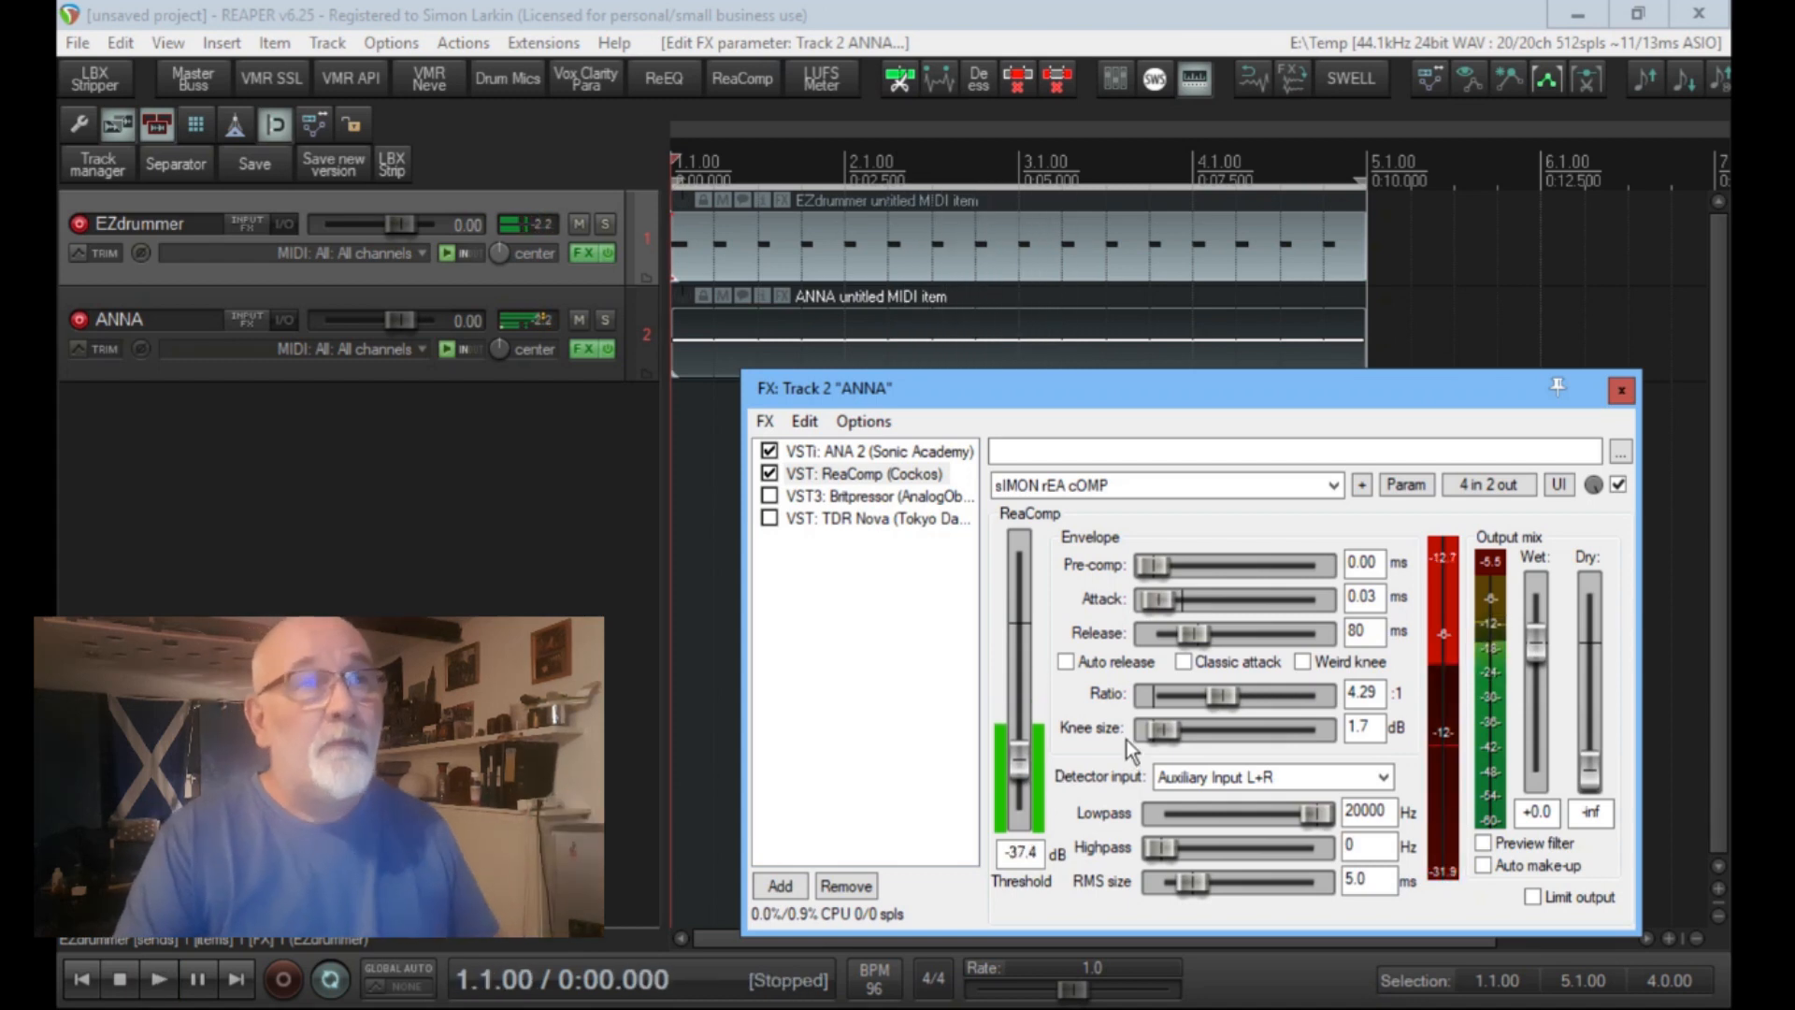
# Step: Bypass ReaComp on ANNA, enable Britpressor with its external sidechain off, and start playback
pyautogui.click(769, 474)
pyautogui.click(861, 502)
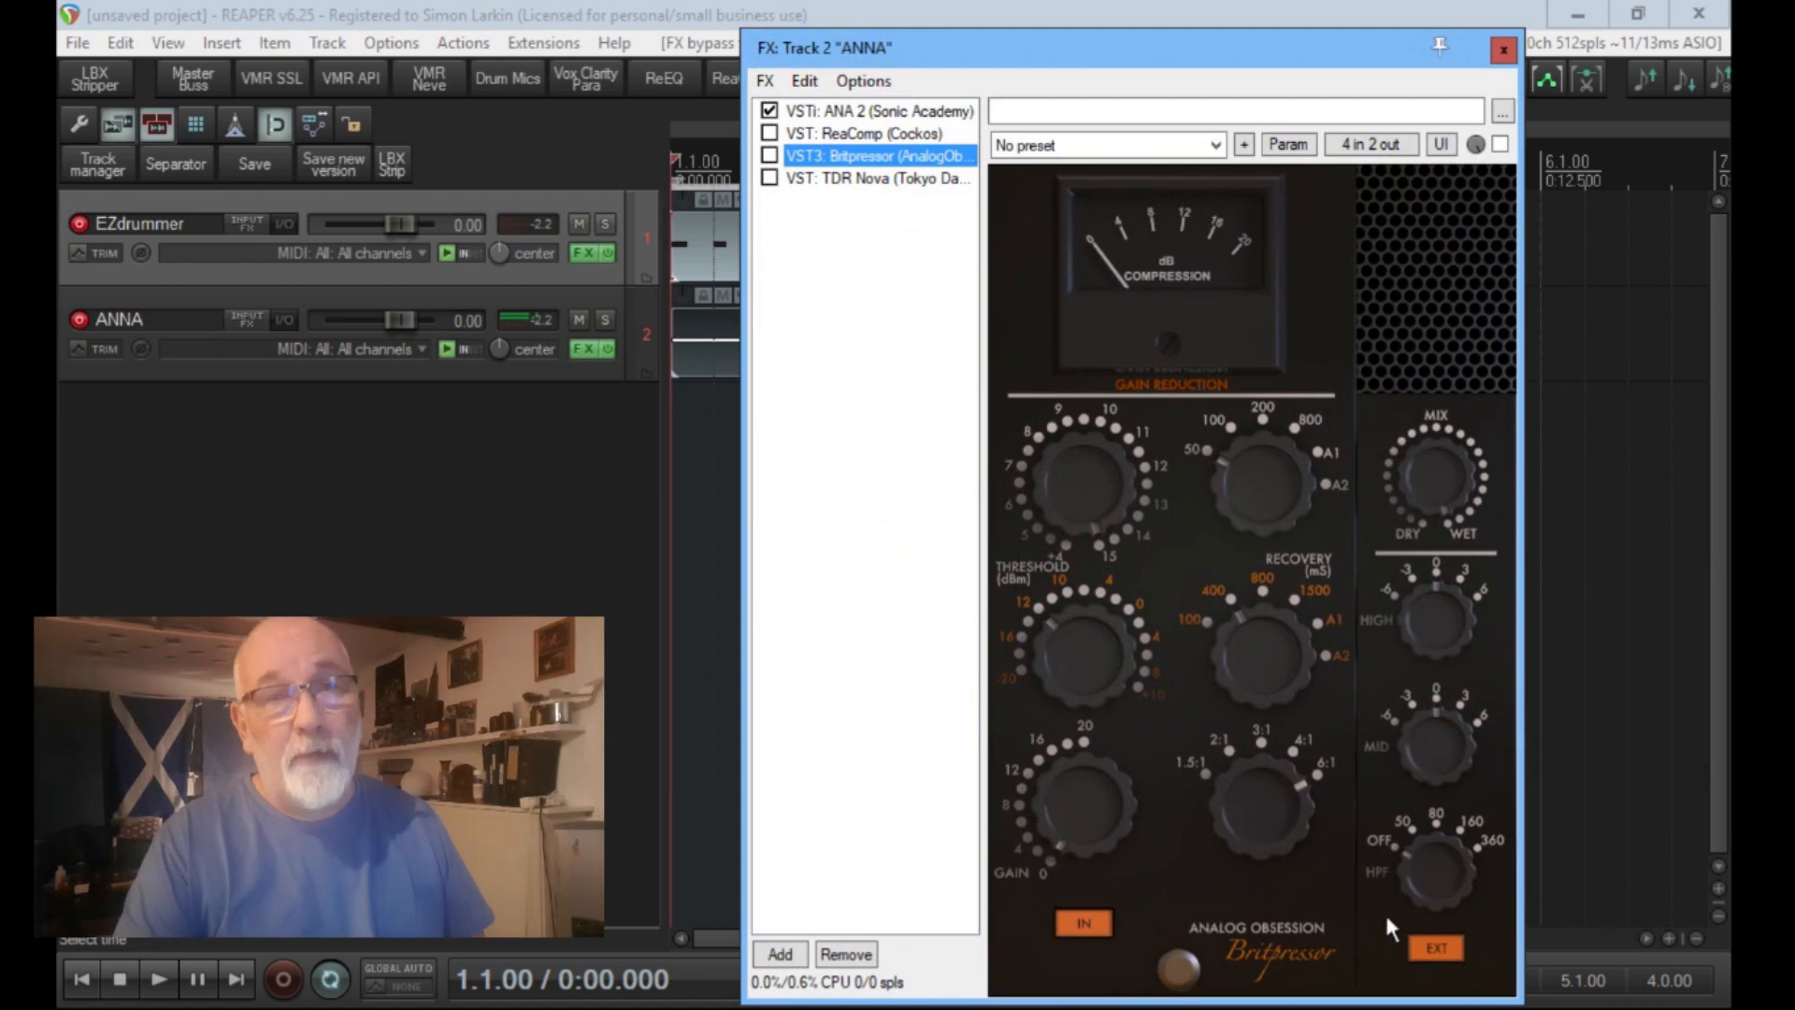
pyautogui.click(1439, 953)
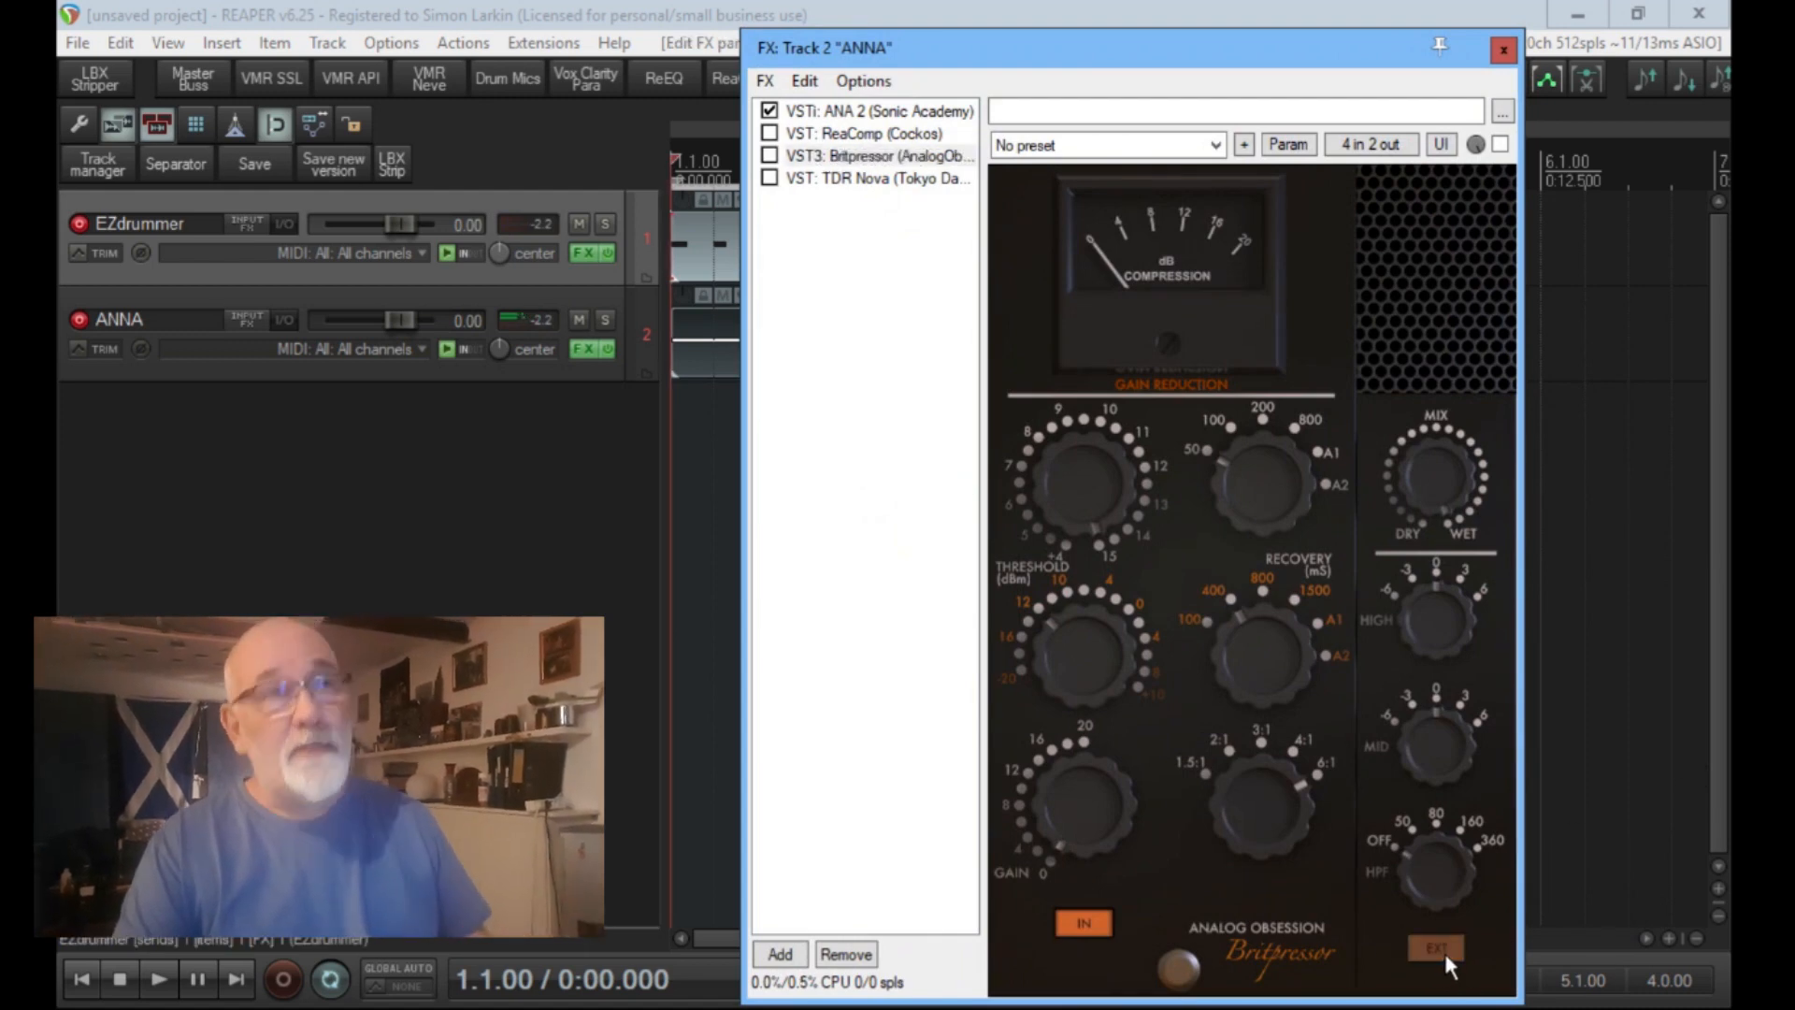
pyautogui.click(785, 159)
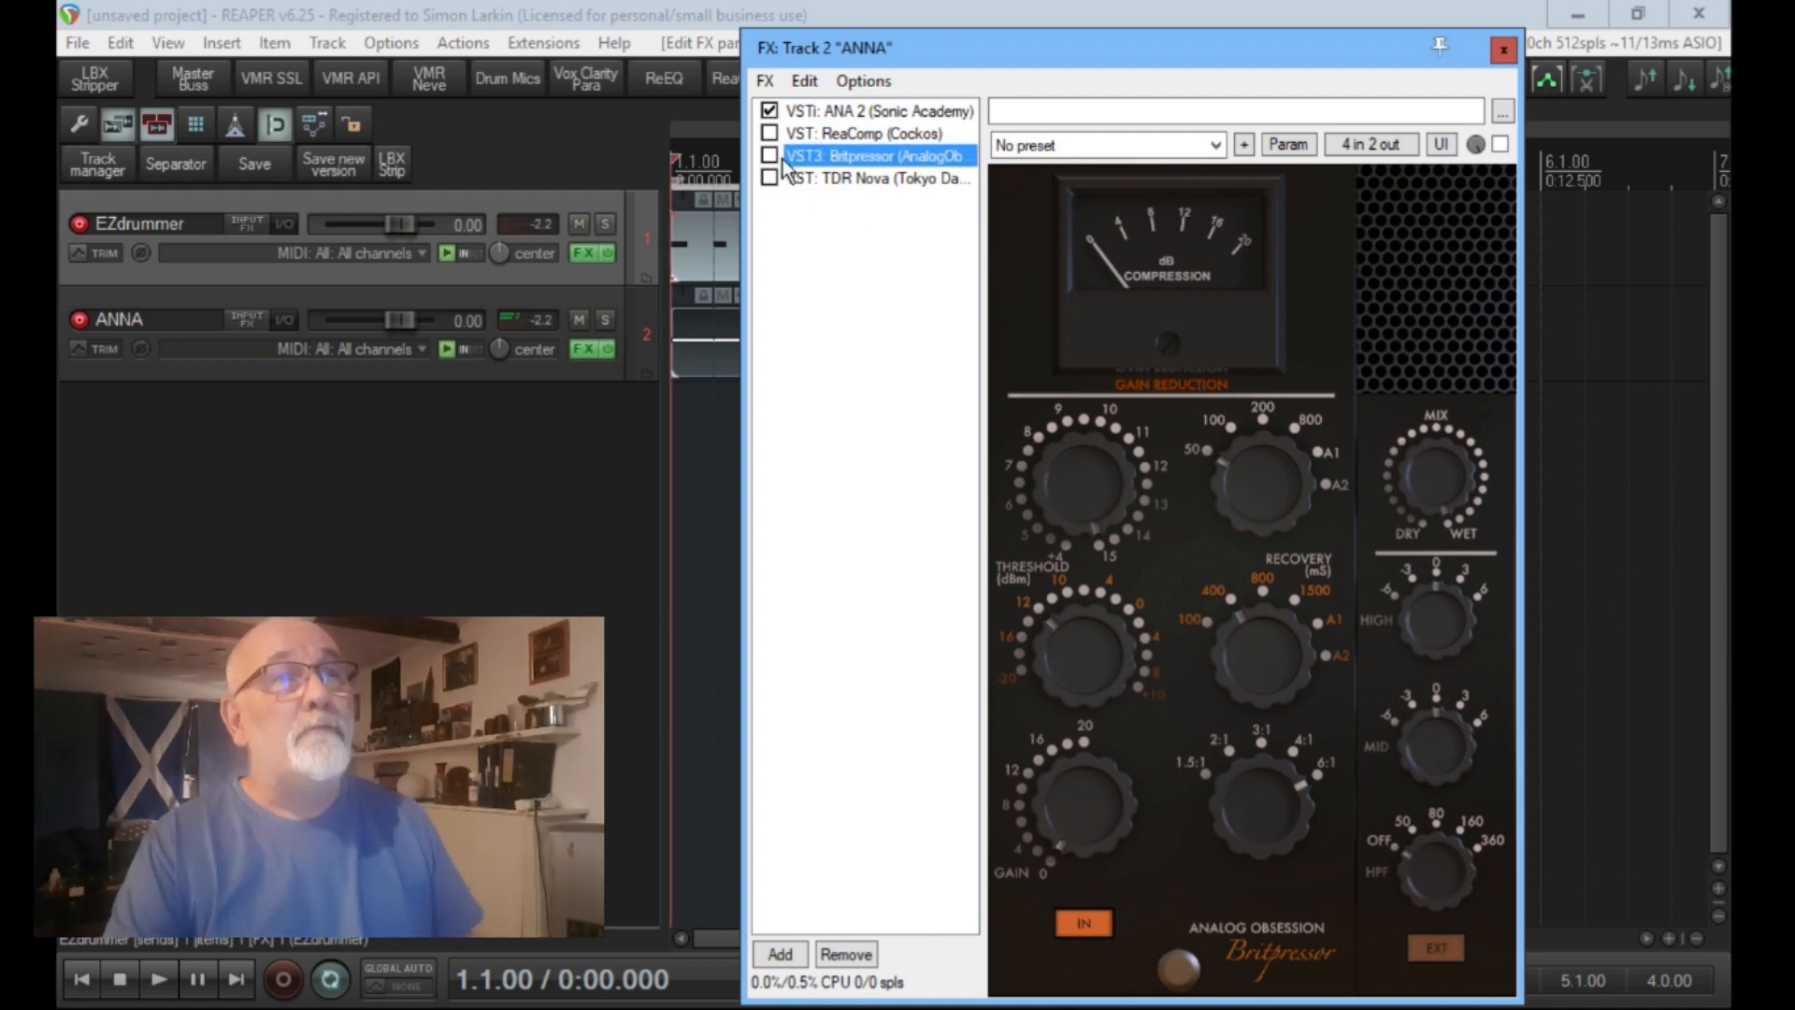
pyautogui.press('space')
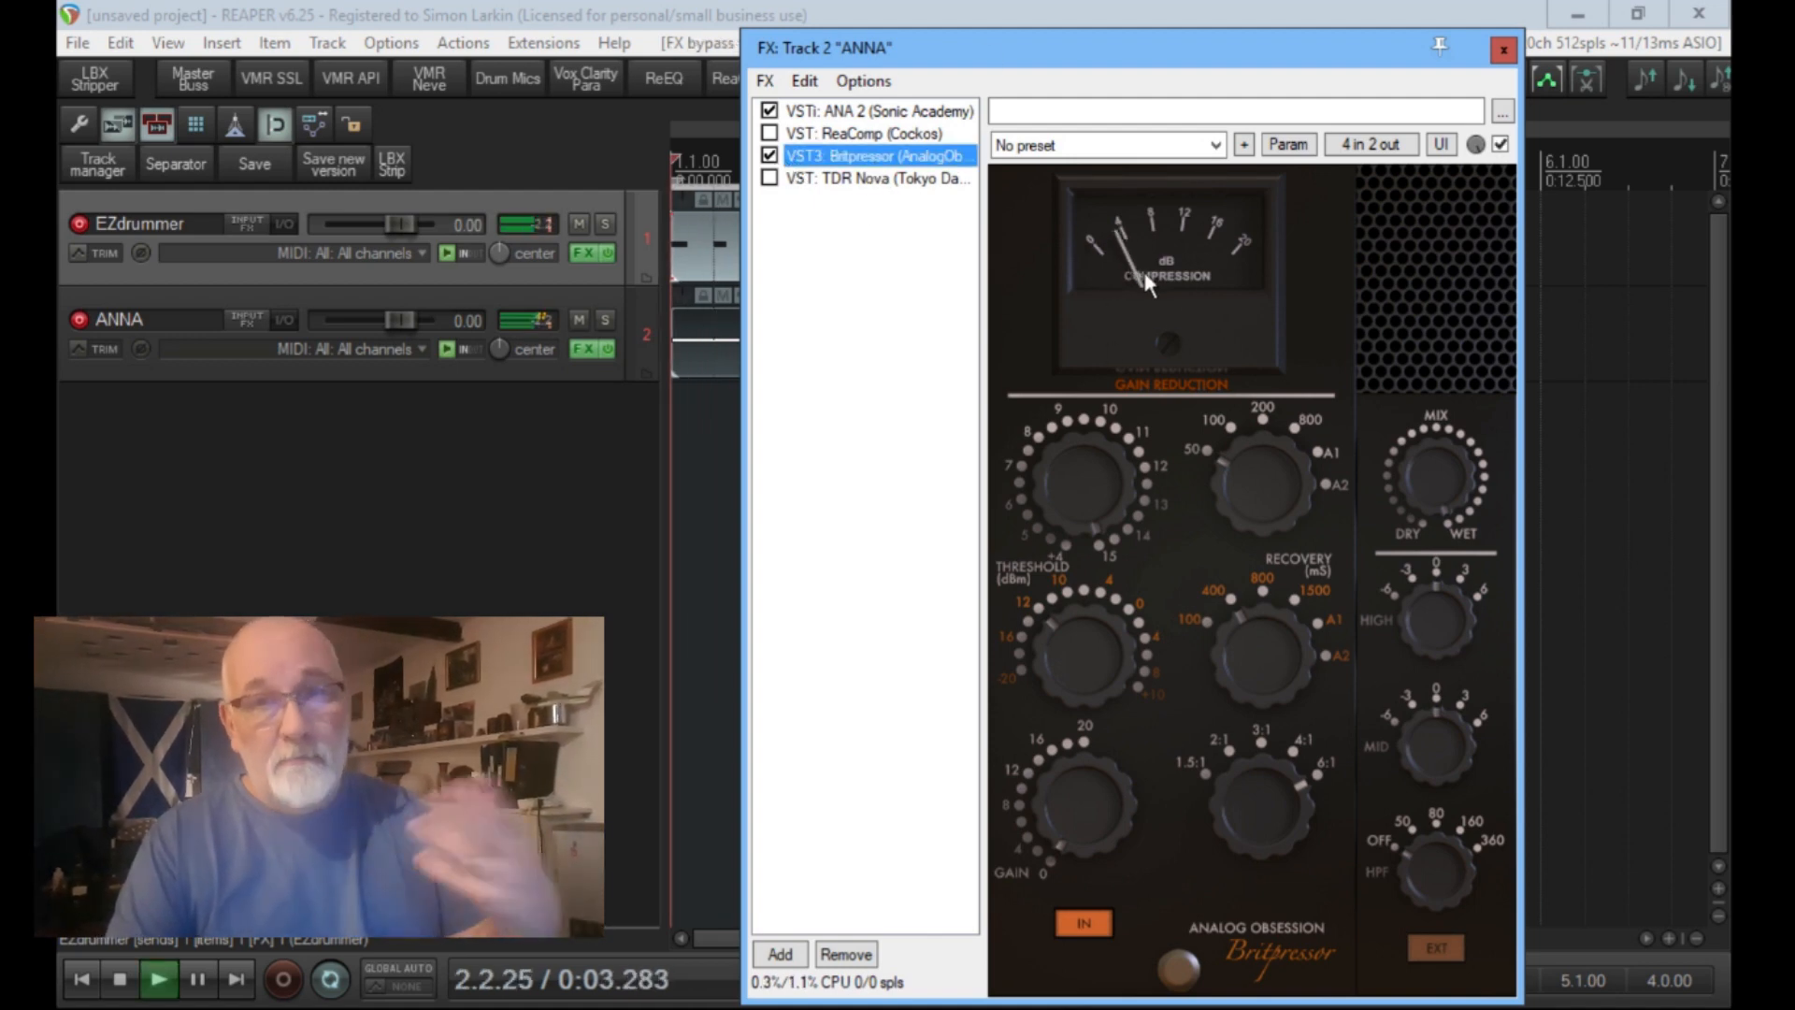
# Step: Turn on Britpressor's external sidechain, lower its threshold during playback, and stop the transport
pyautogui.click(1450, 946)
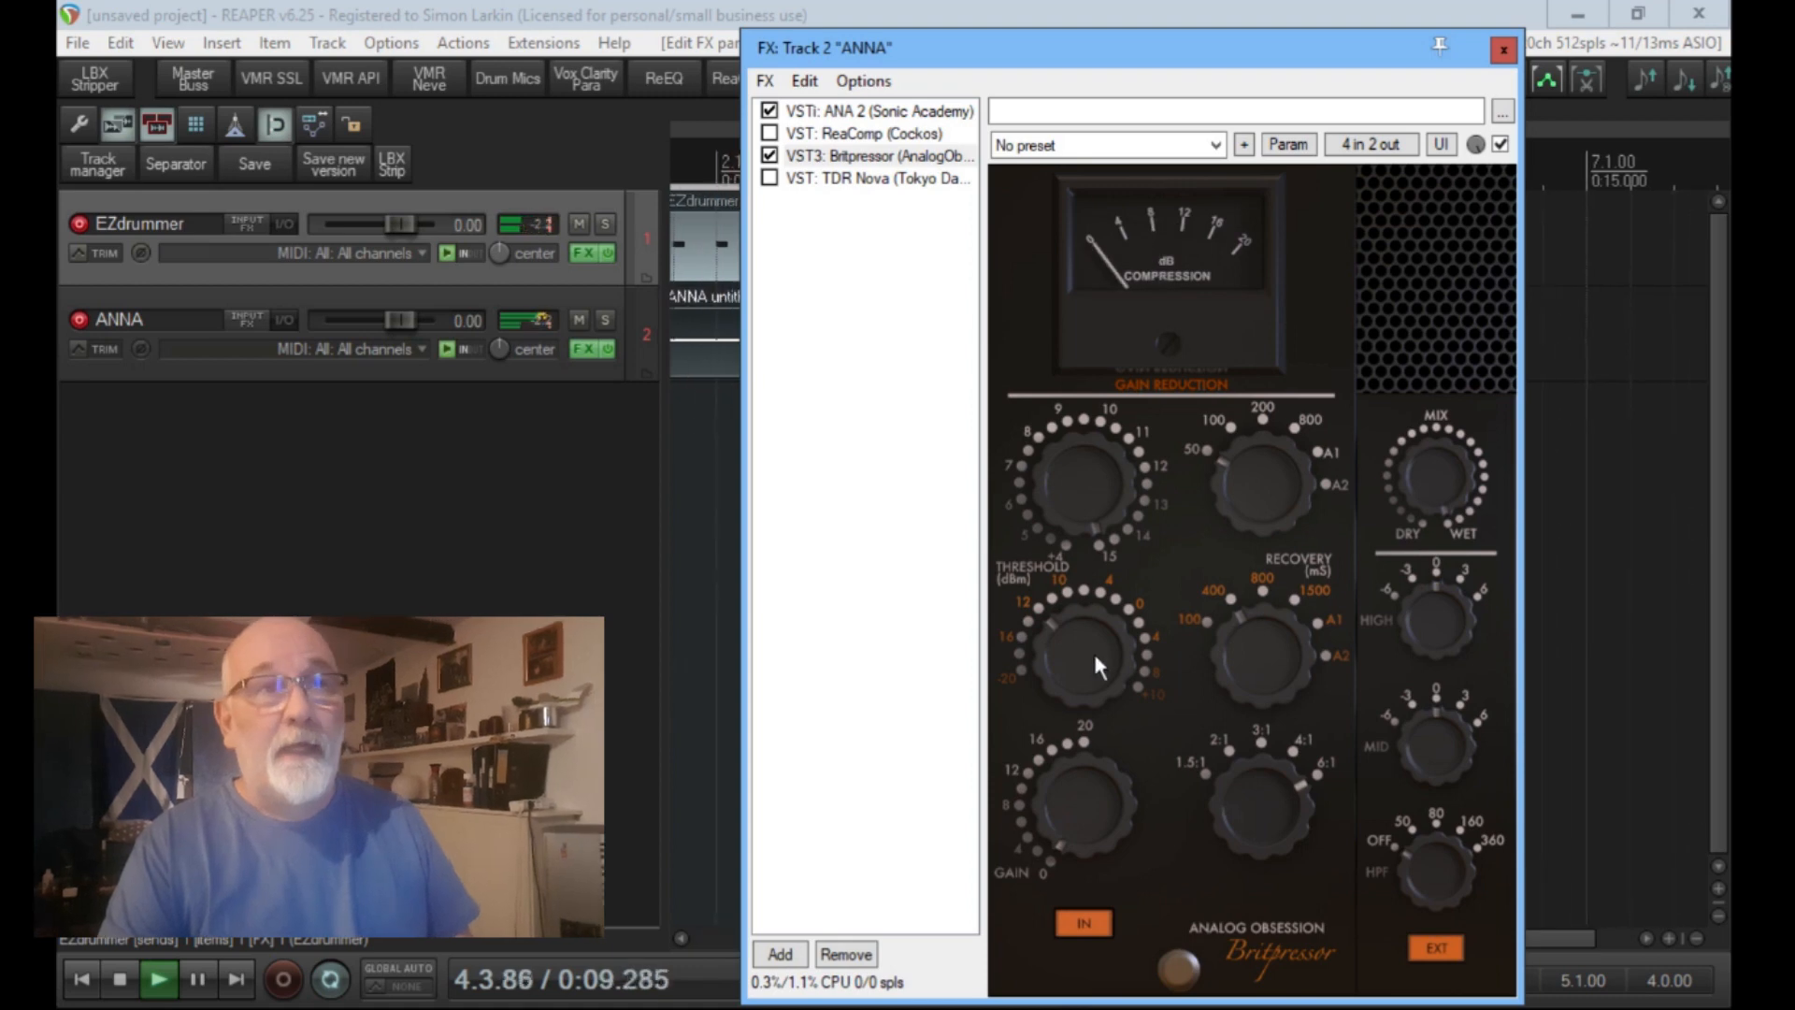
pyautogui.moveTo(1091, 643); pyautogui.dragTo(1090, 683)
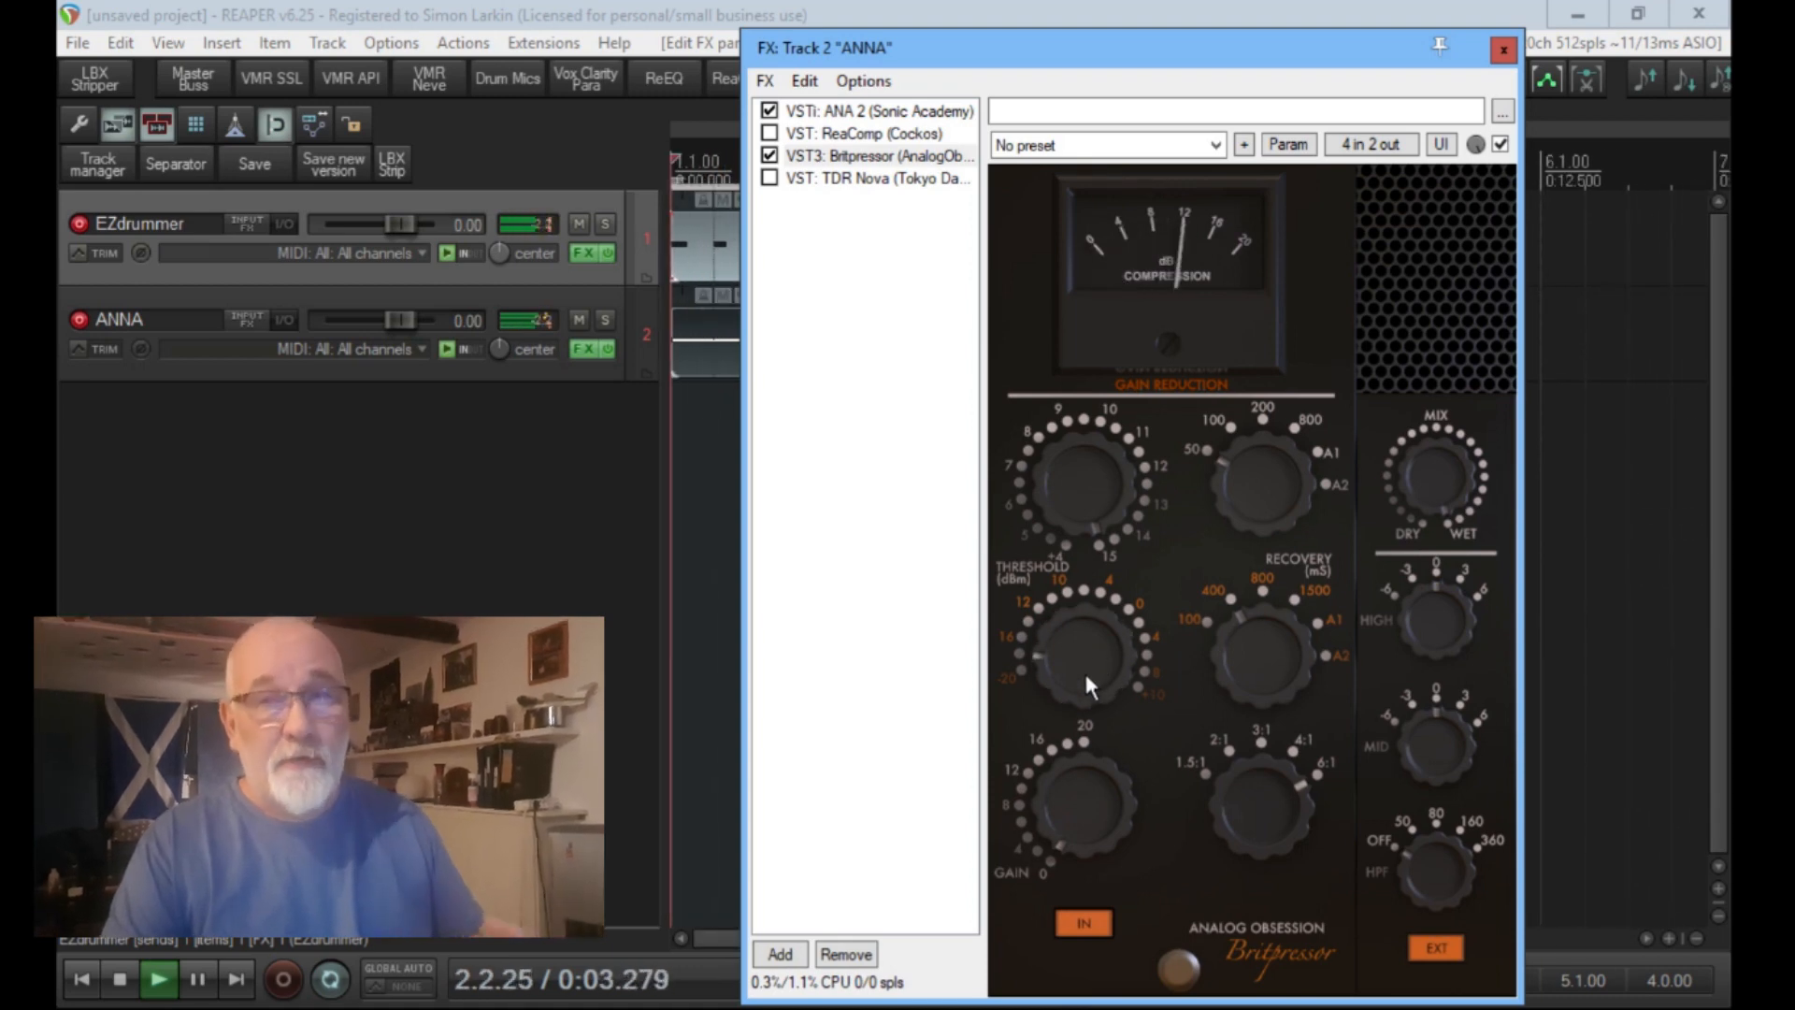
pyautogui.press('space')
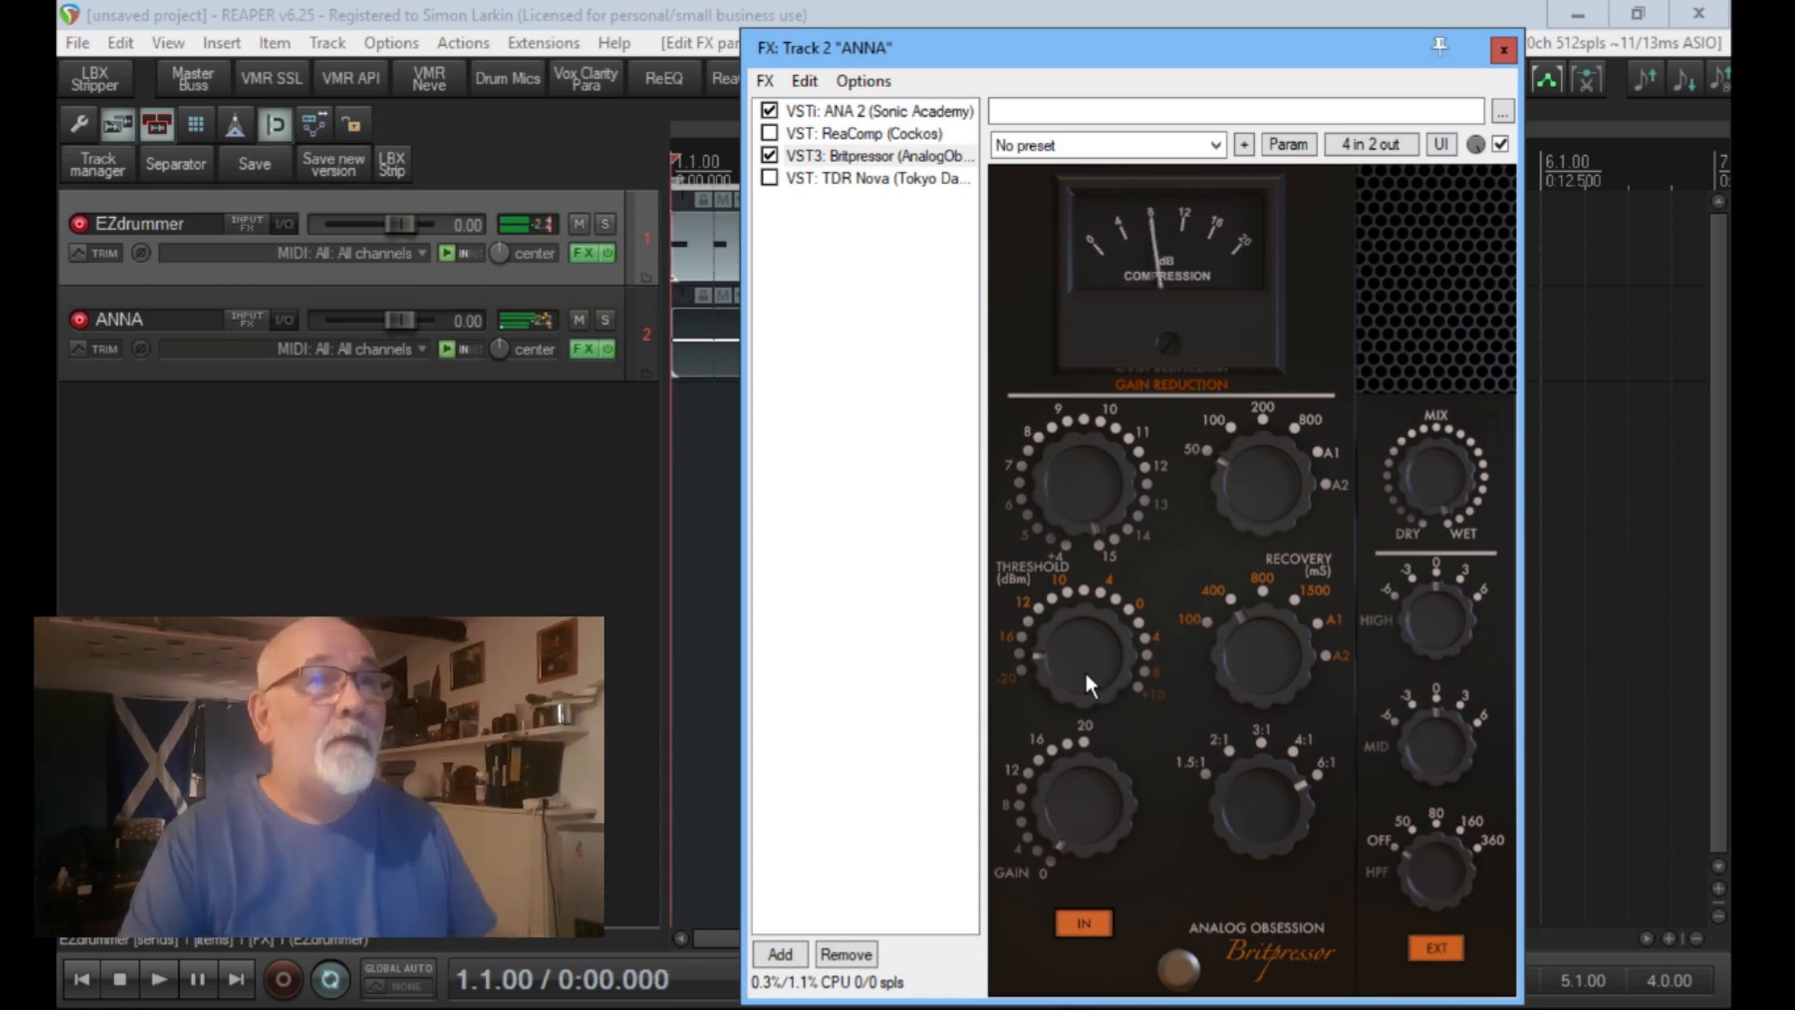
# Step: Bypass Britpressor, enable TDR Nova on ANNA, and set its sidechain source to INT SC
pyautogui.click(770, 157)
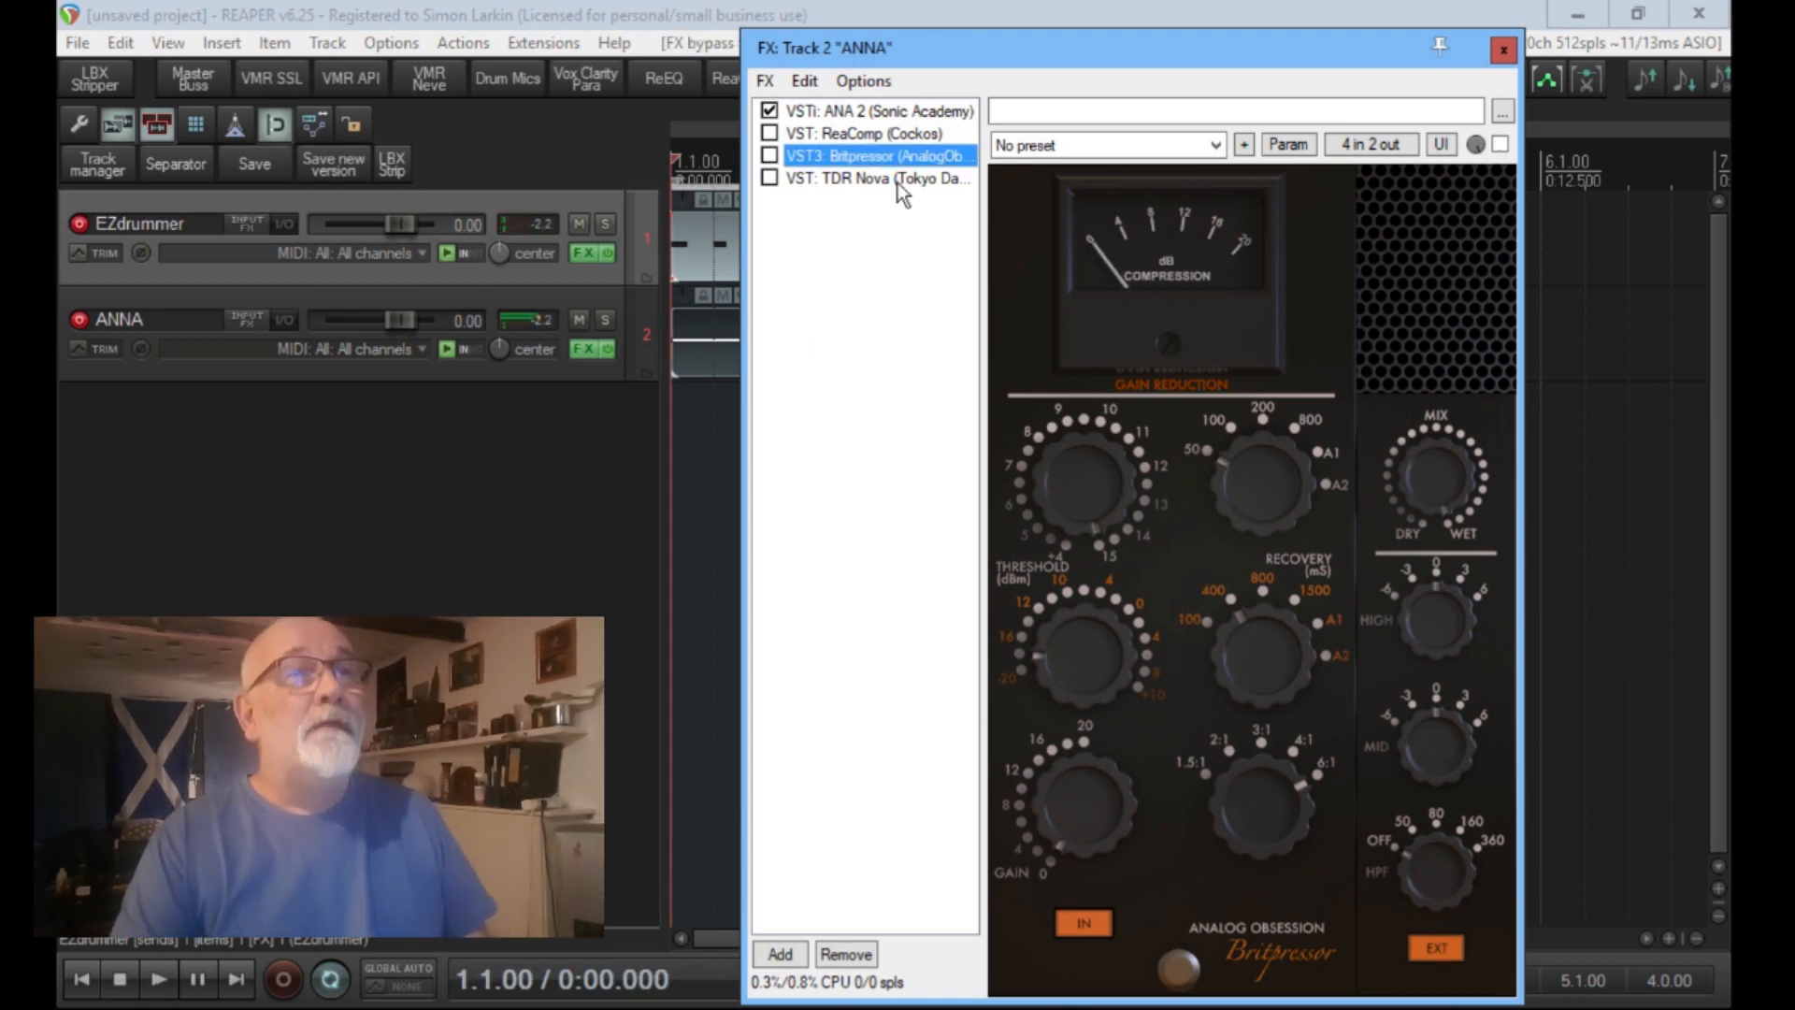
pyautogui.click(898, 179)
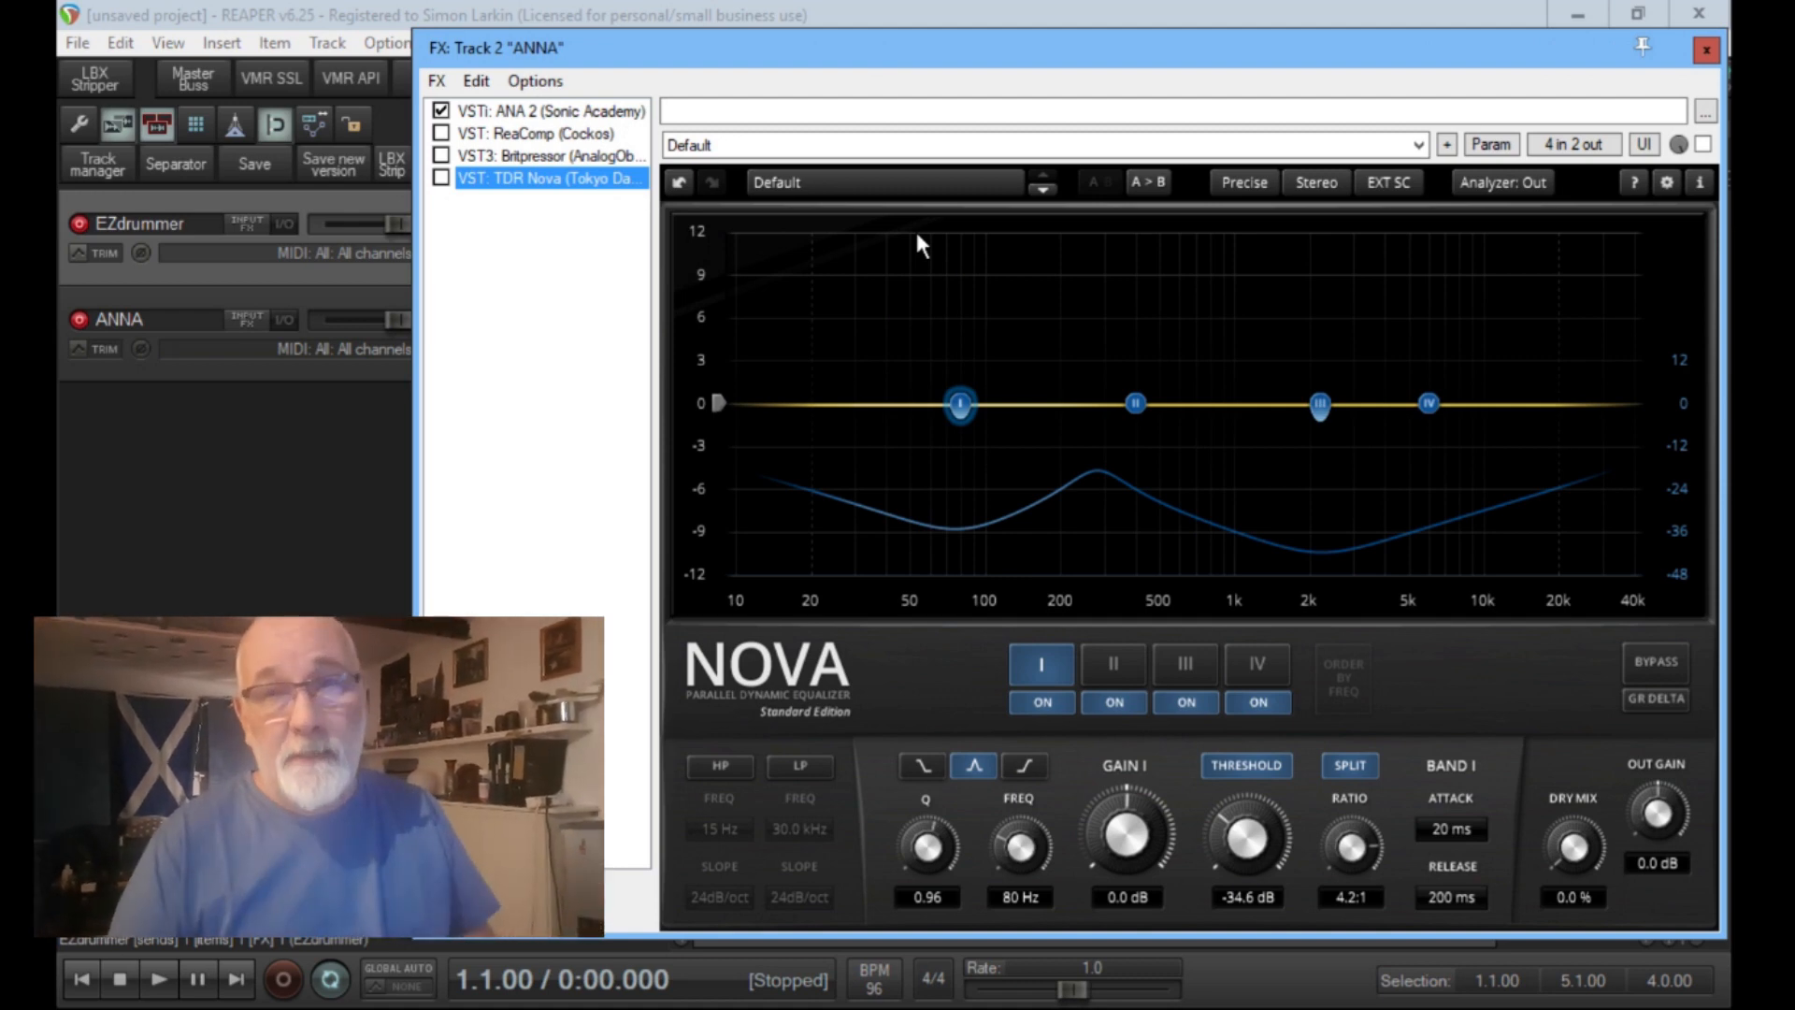
pyautogui.click(440, 178)
pyautogui.click(1399, 185)
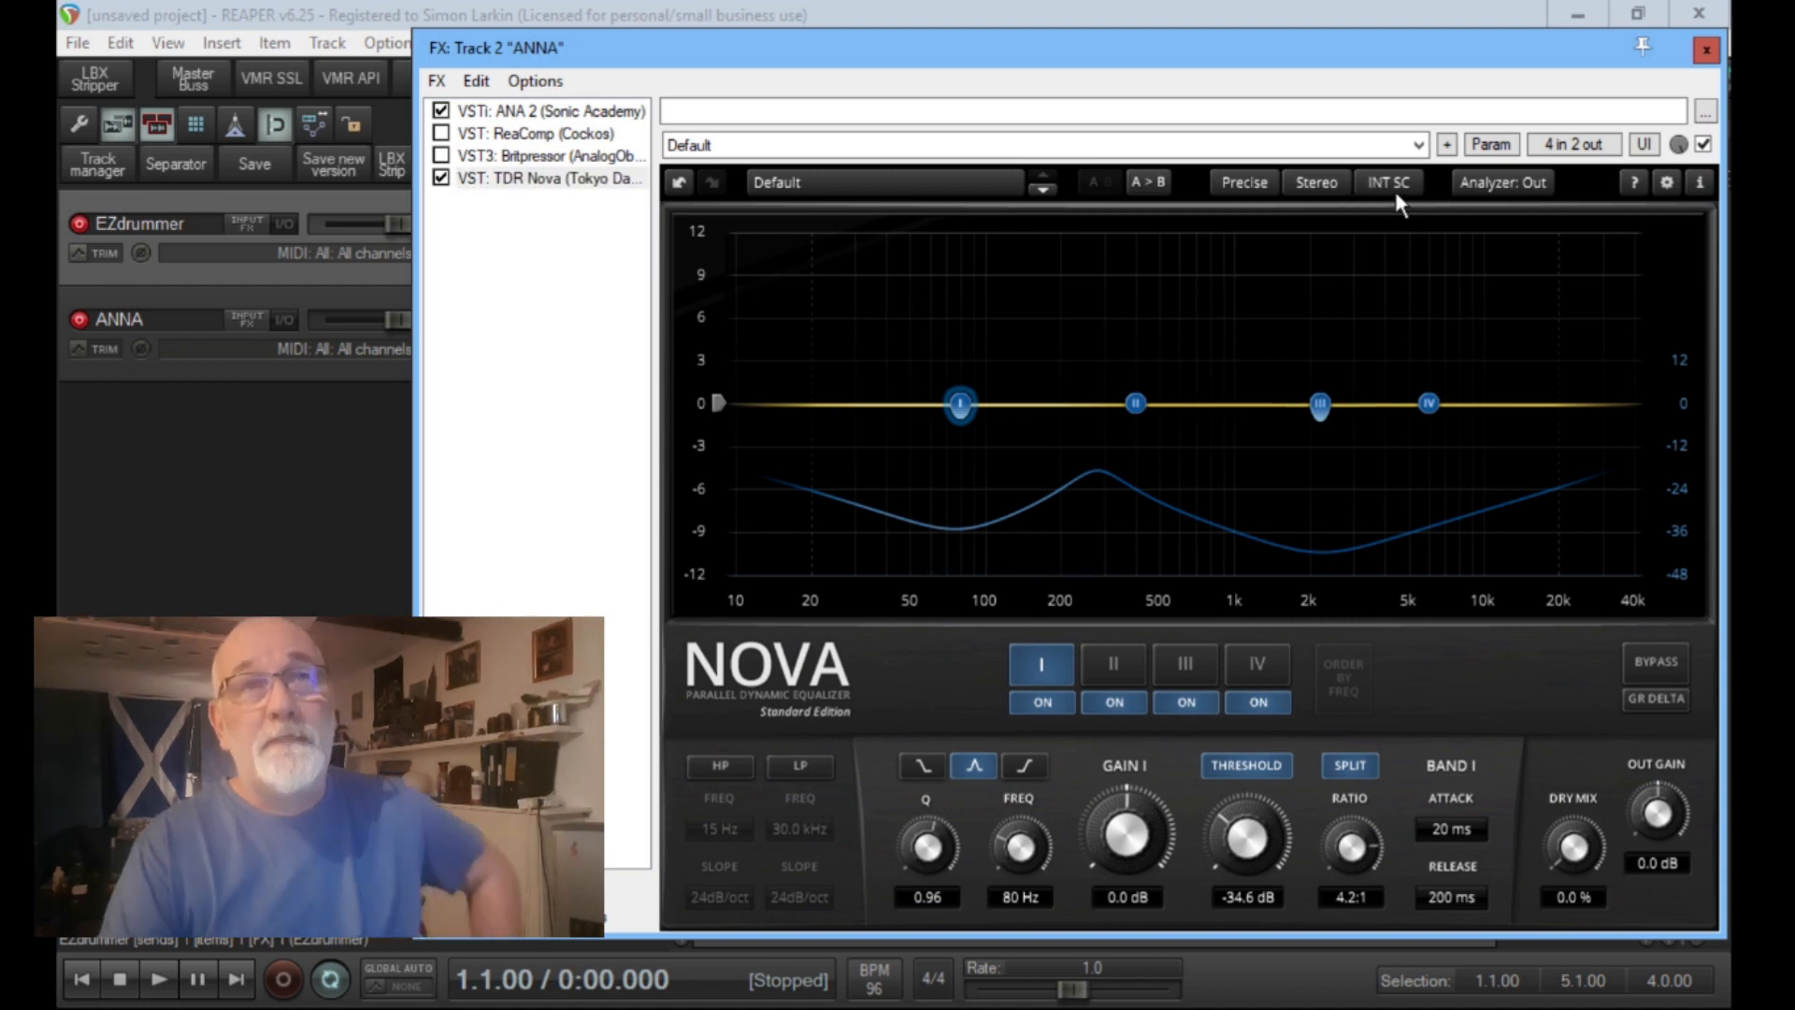
pyautogui.click(1394, 190)
pyautogui.click(1415, 244)
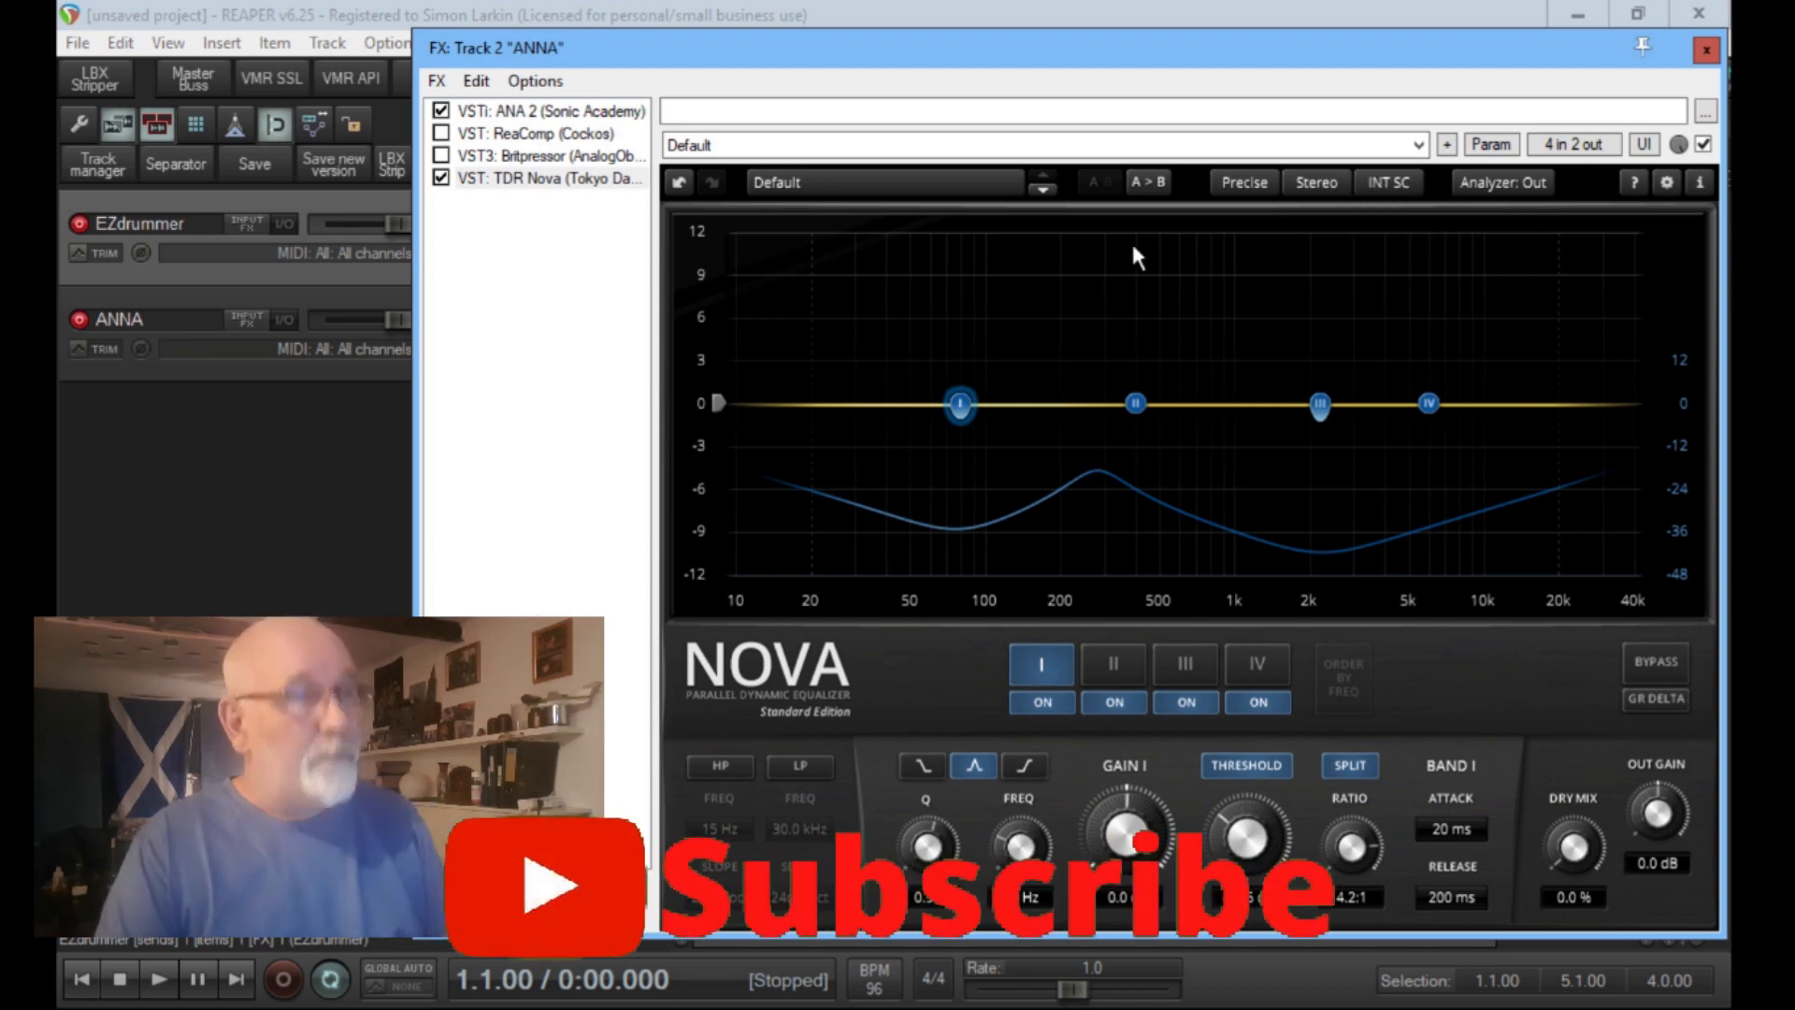
# Step: Start playback and switch off the threshold processing of Nova's bands I and III
pyautogui.press('space')
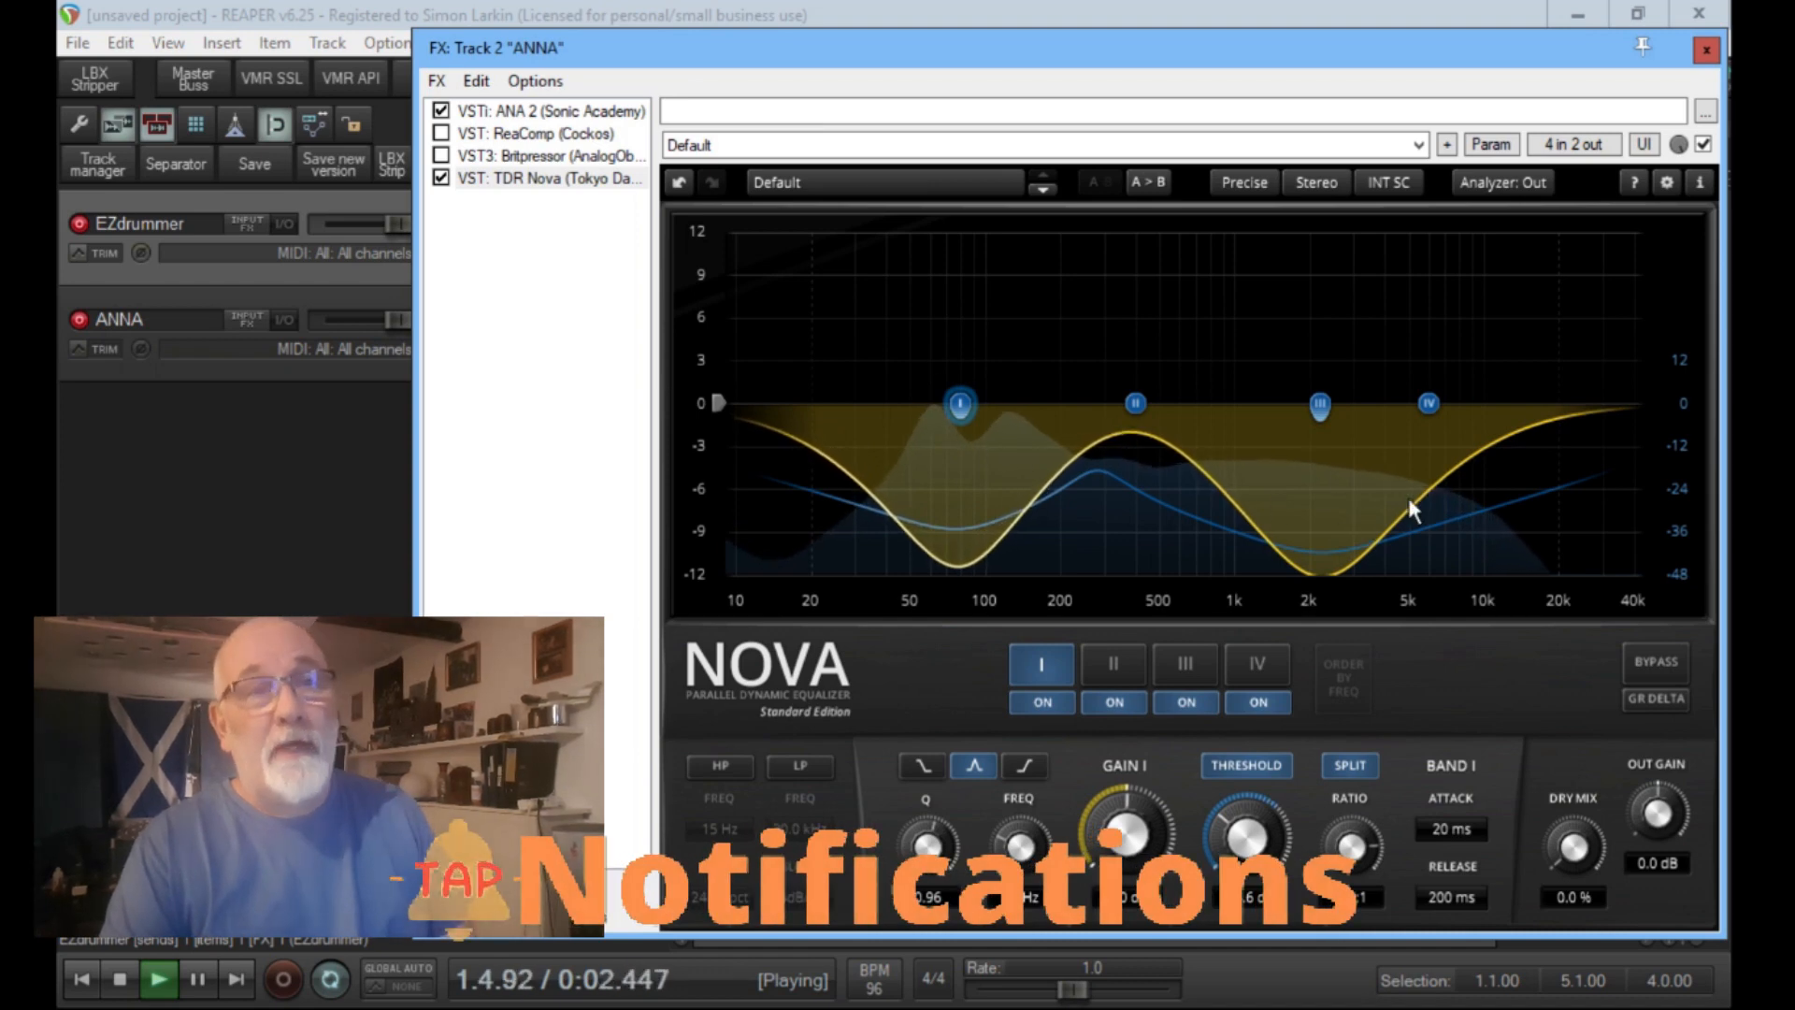
pyautogui.click(1241, 765)
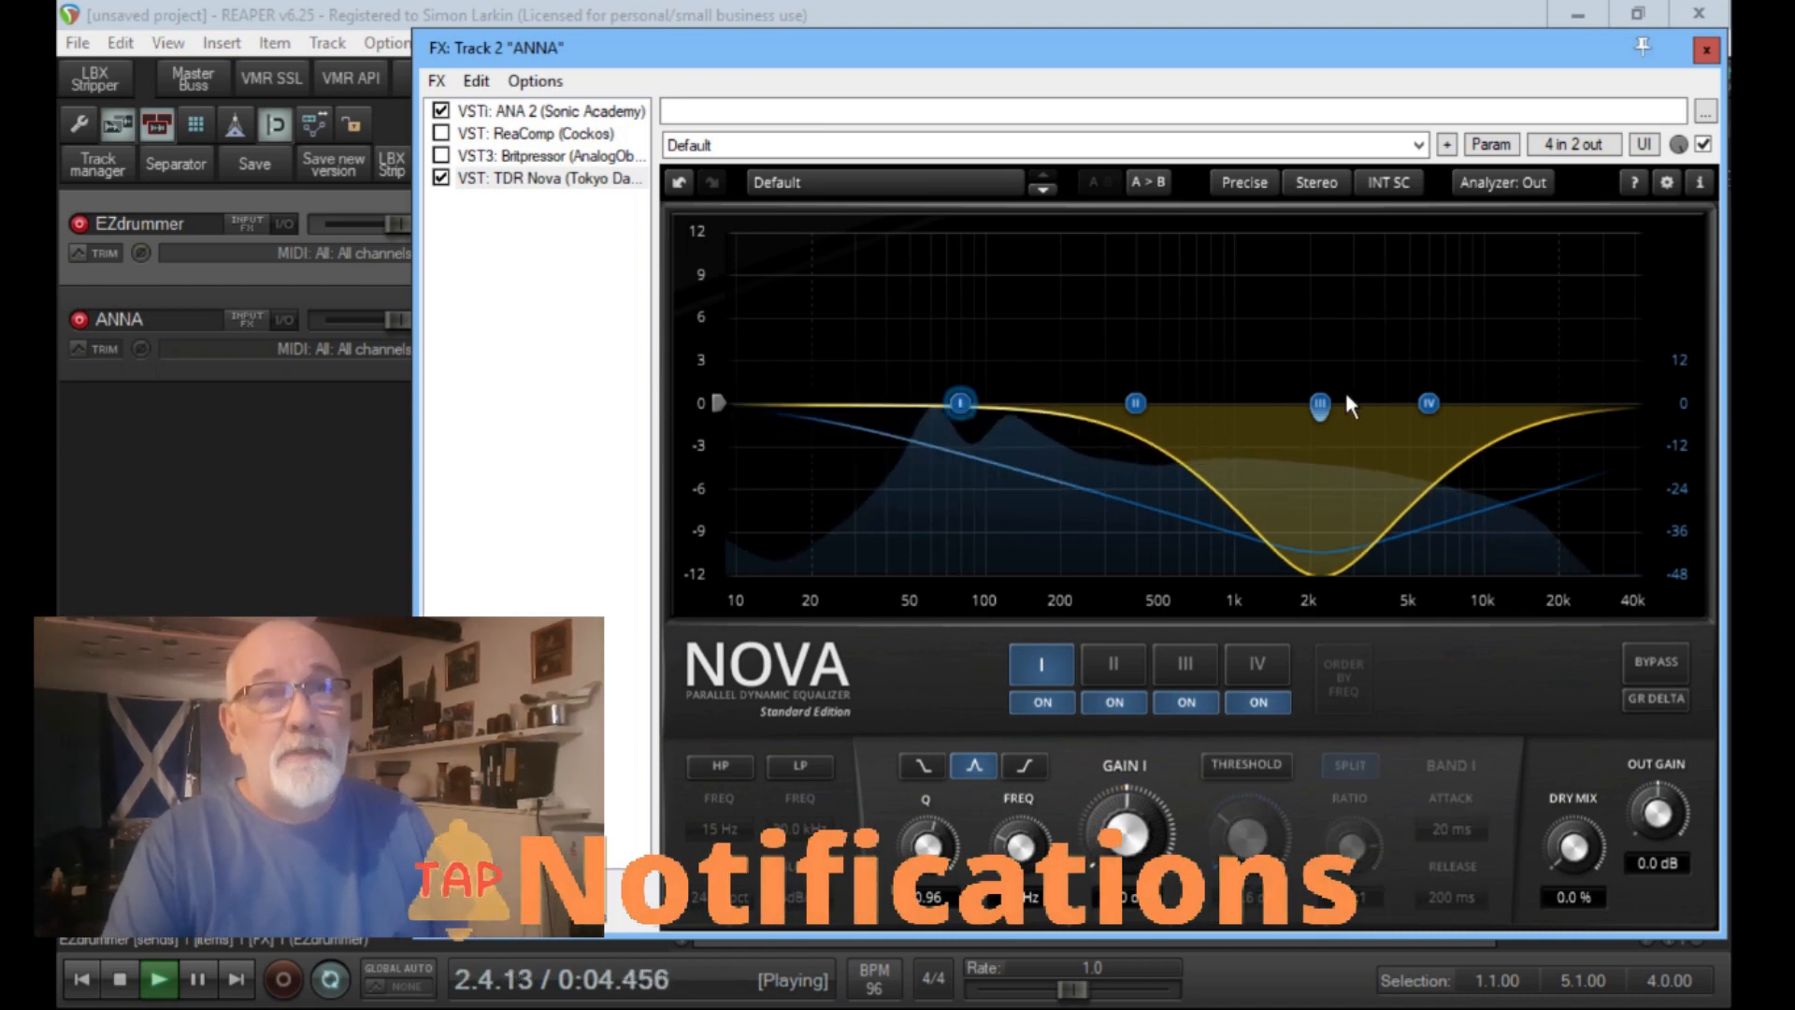
pyautogui.click(1319, 404)
pyautogui.click(1273, 765)
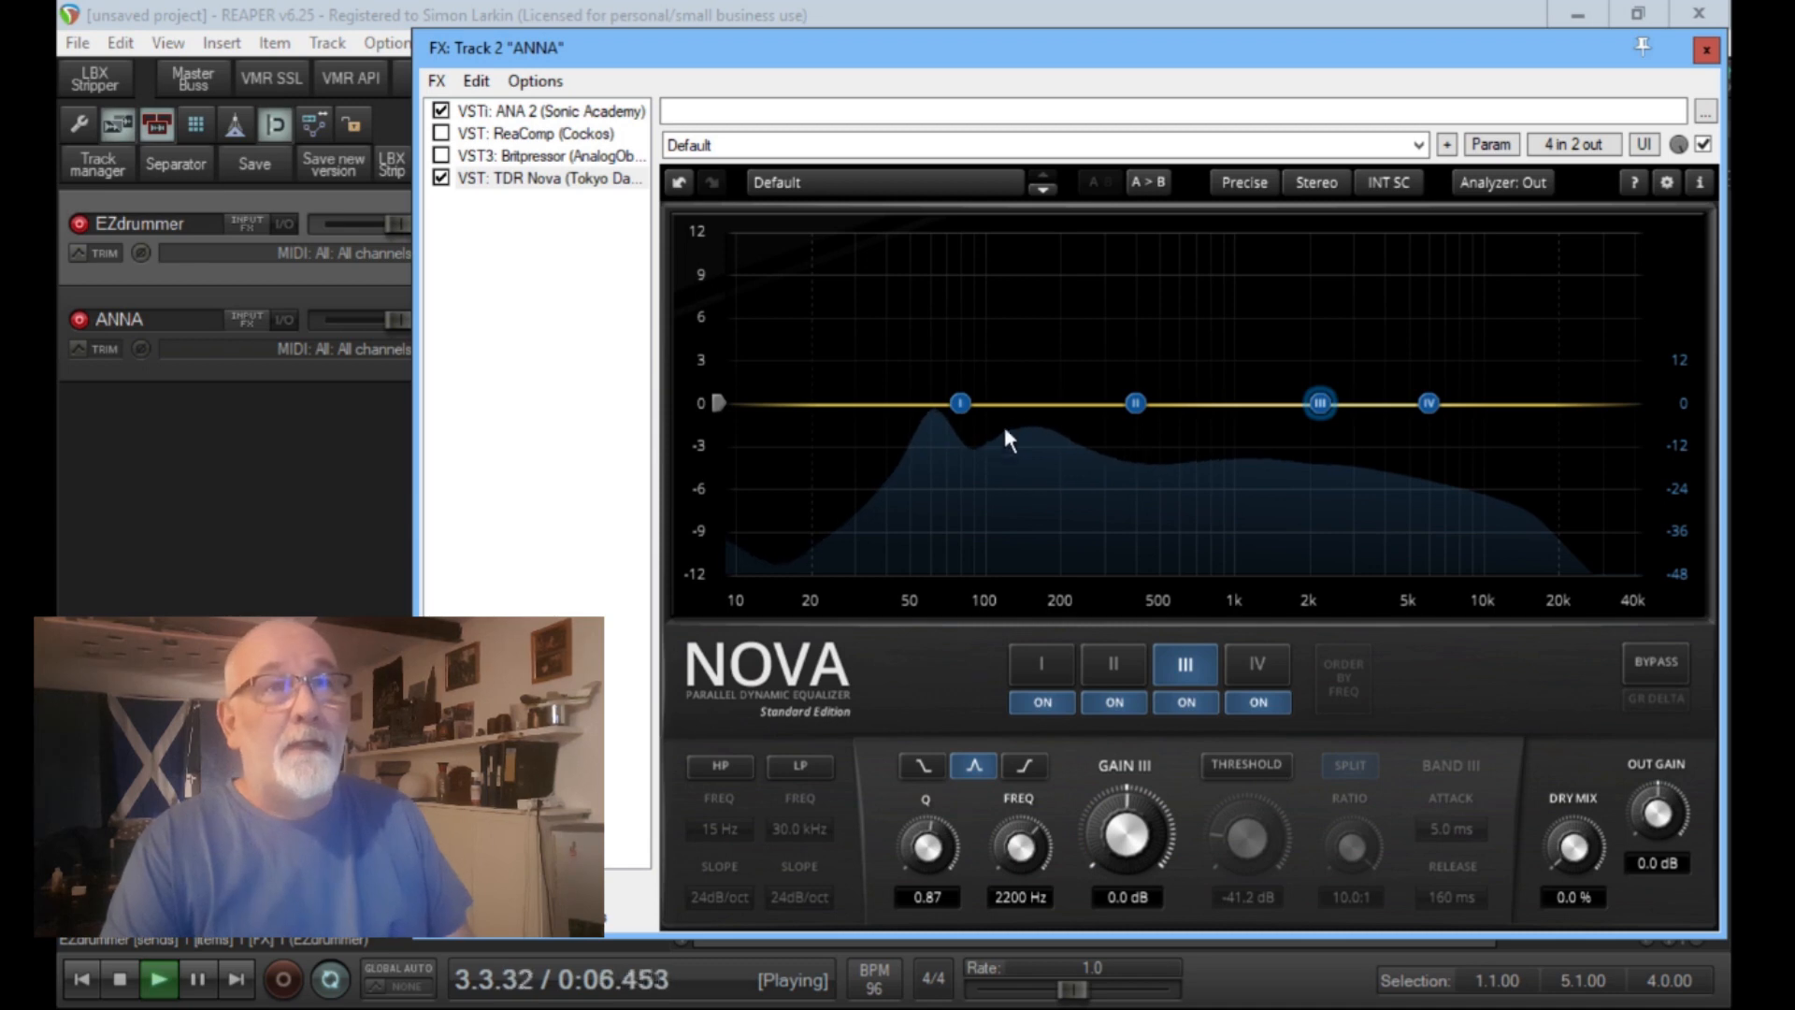
# Step: Try threshold processing on Nova's band II at -34.6 dB, and switch it off again
pyautogui.click(1135, 403)
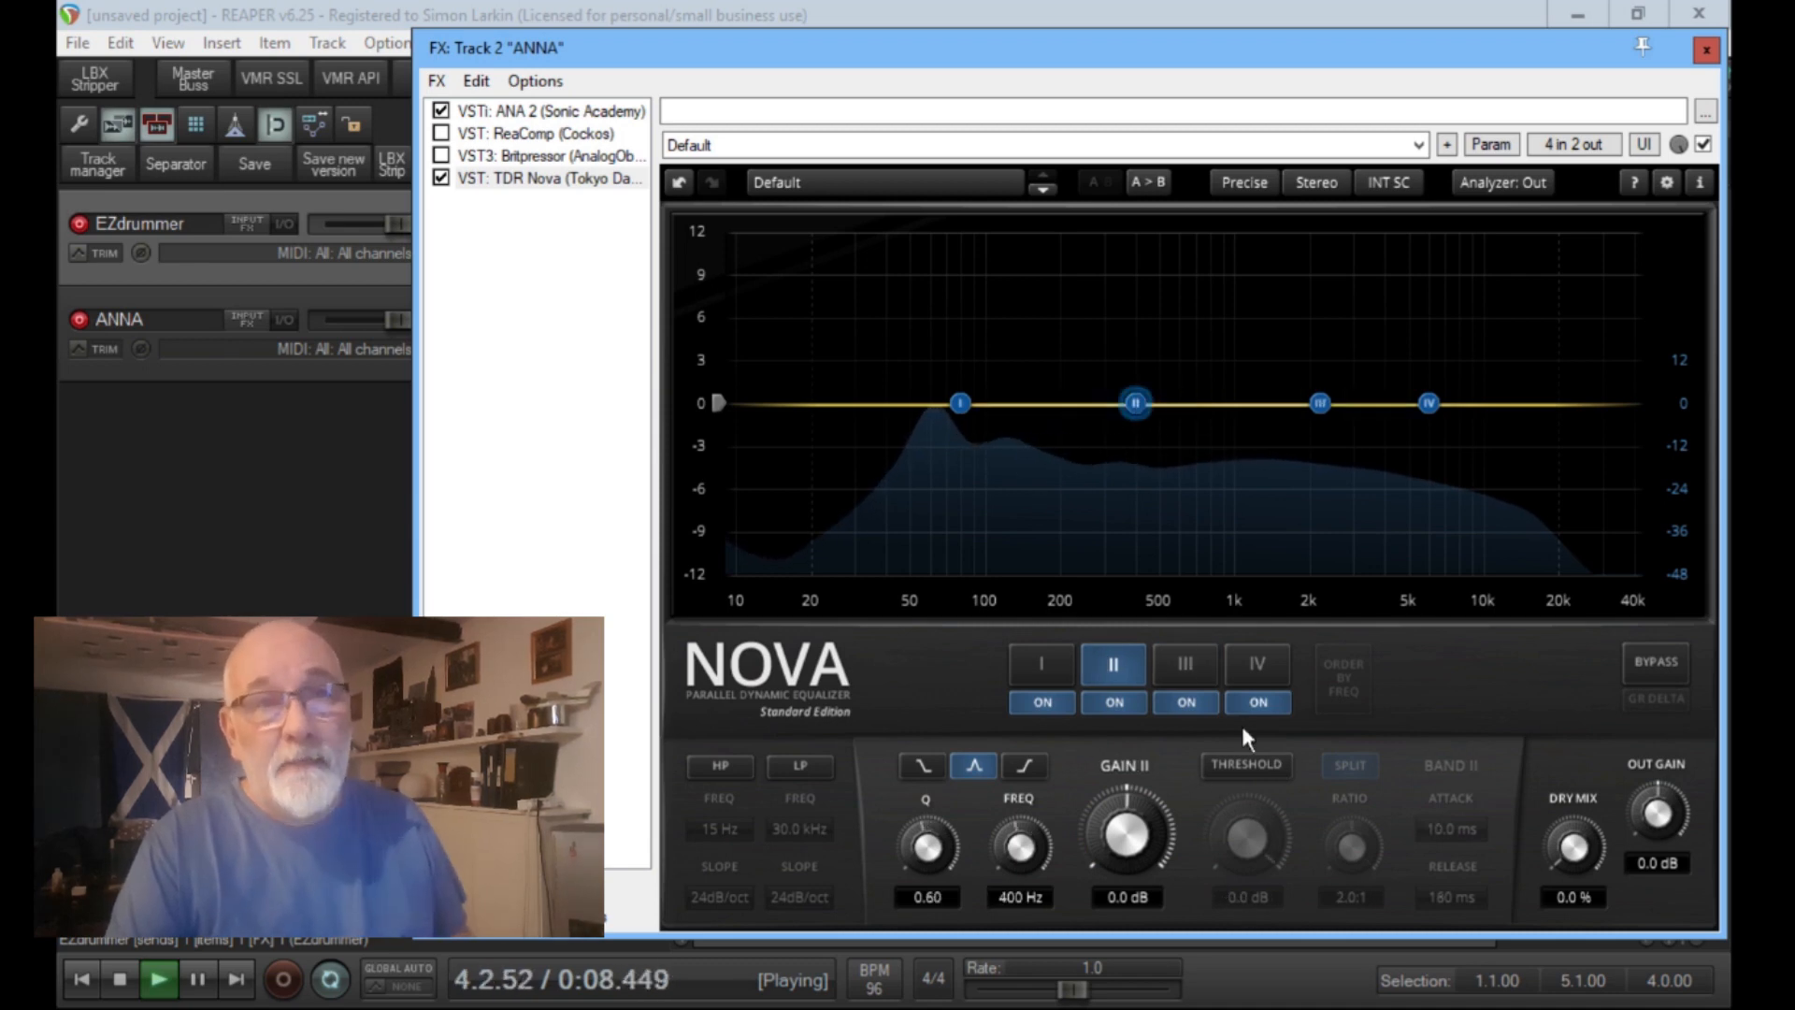
pyautogui.click(1242, 765)
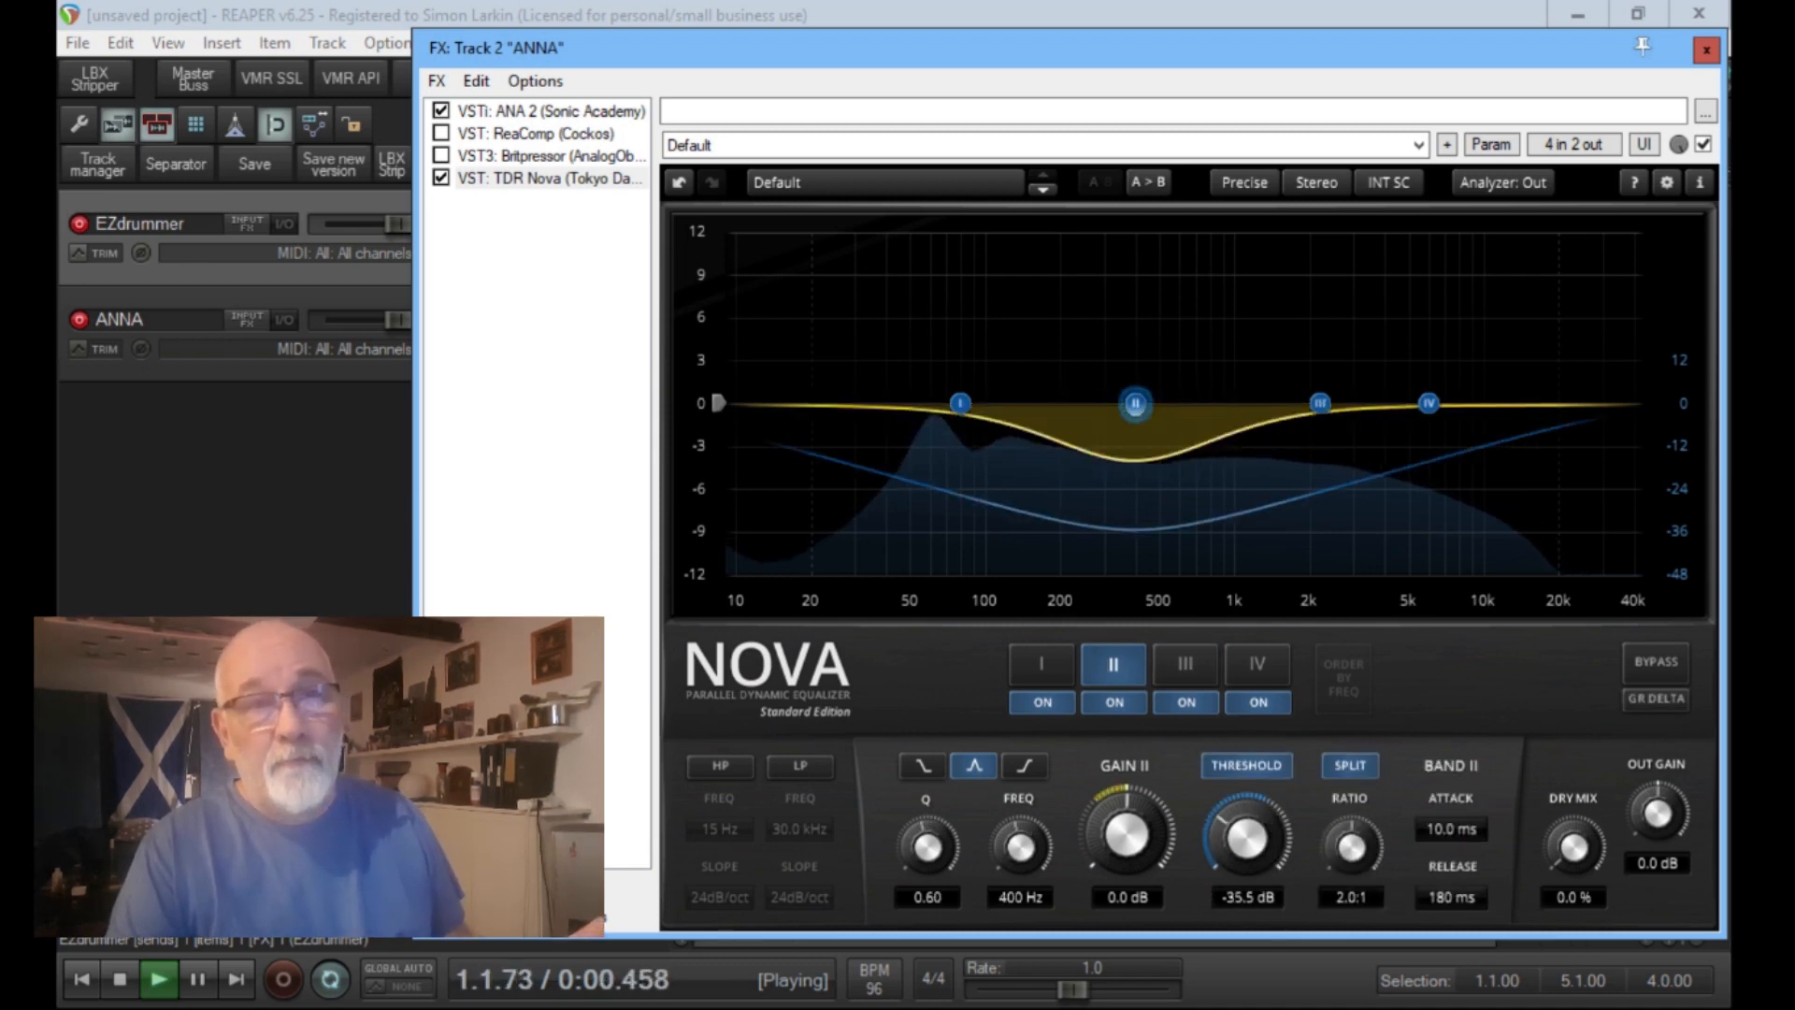
pyautogui.moveTo(1246, 835); pyautogui.dragTo(1246, 831)
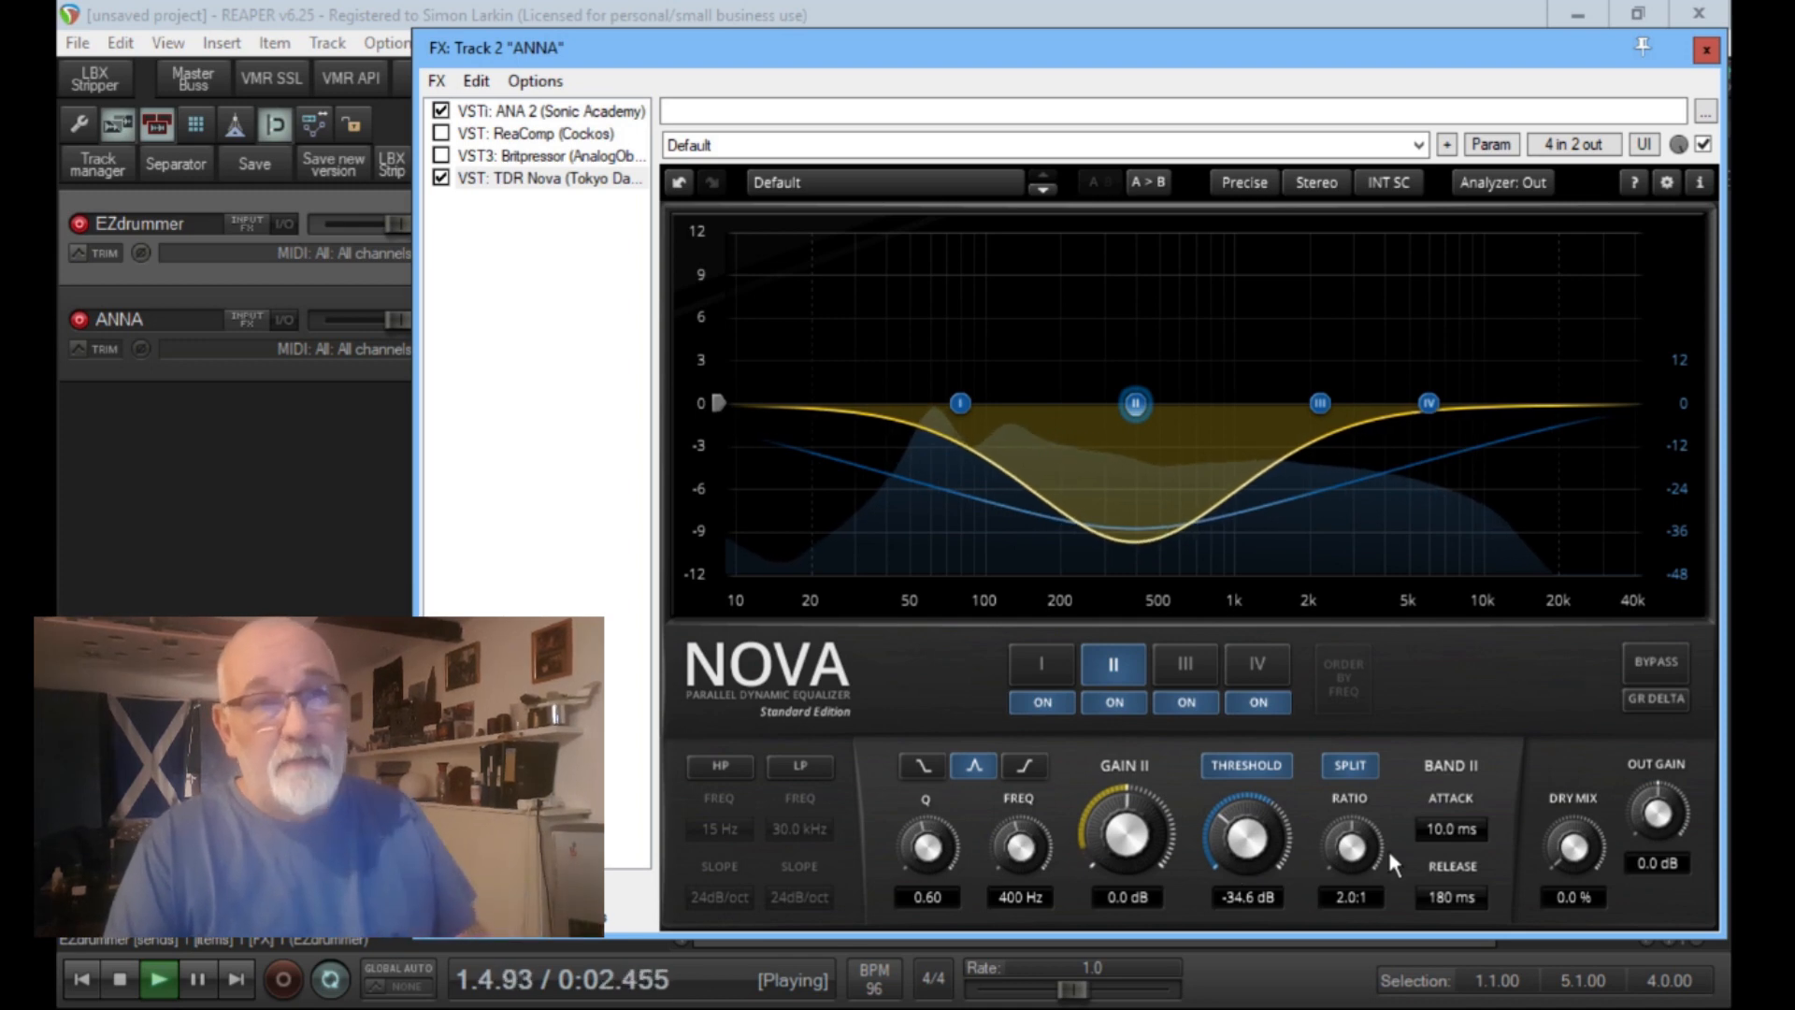
pyautogui.click(1246, 768)
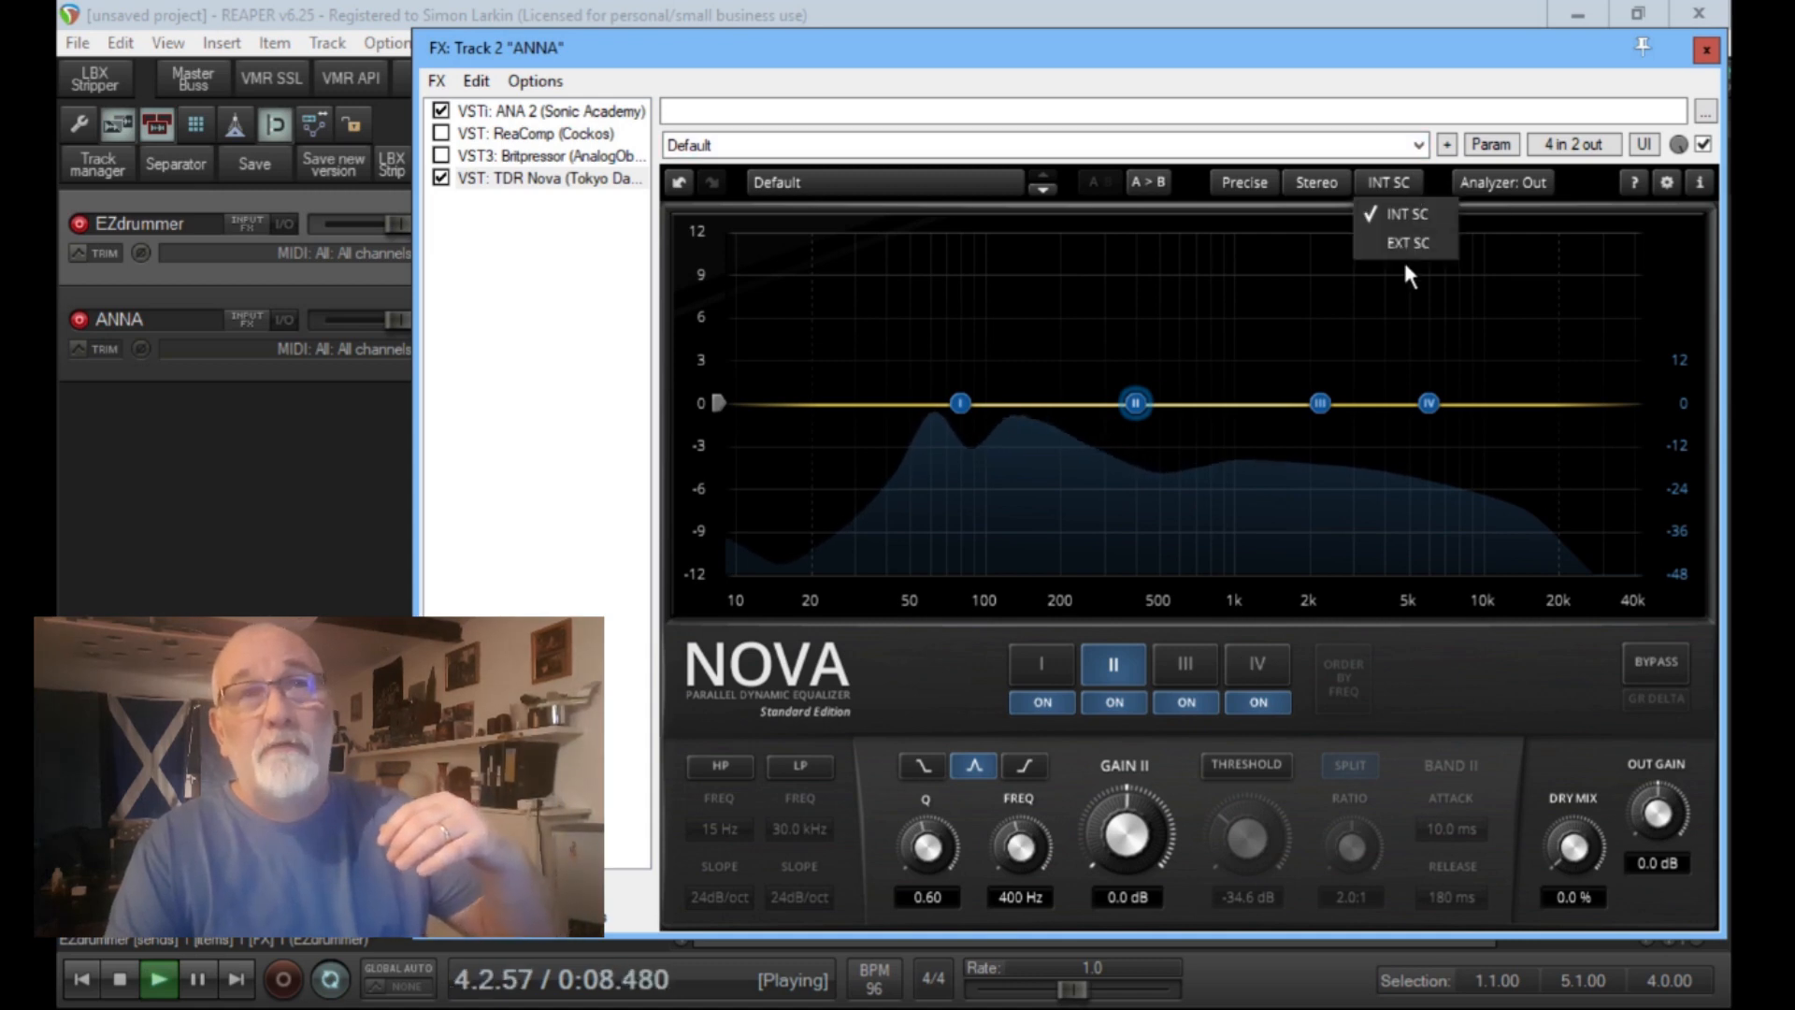
# Step: Set Nova's sidechain source to EXT SC and enable band I's threshold processing with a 6.9:1 ratio
pyautogui.click(1407, 243)
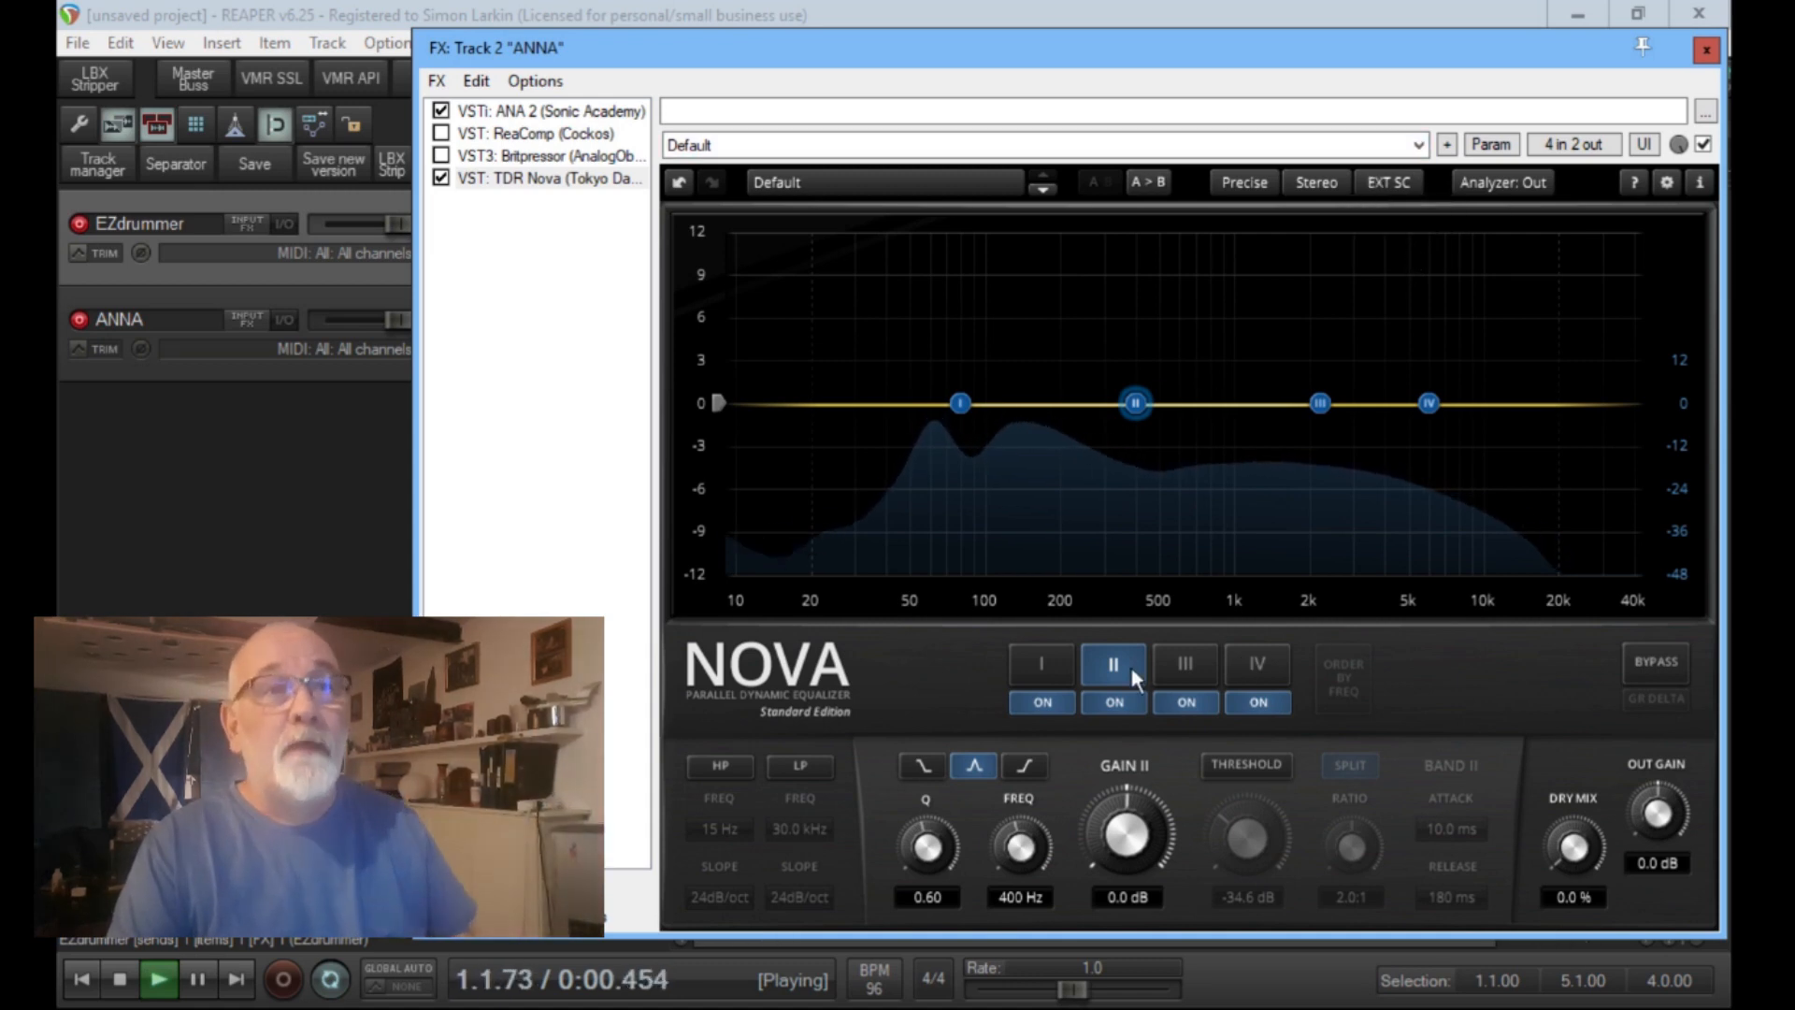
pyautogui.click(972, 406)
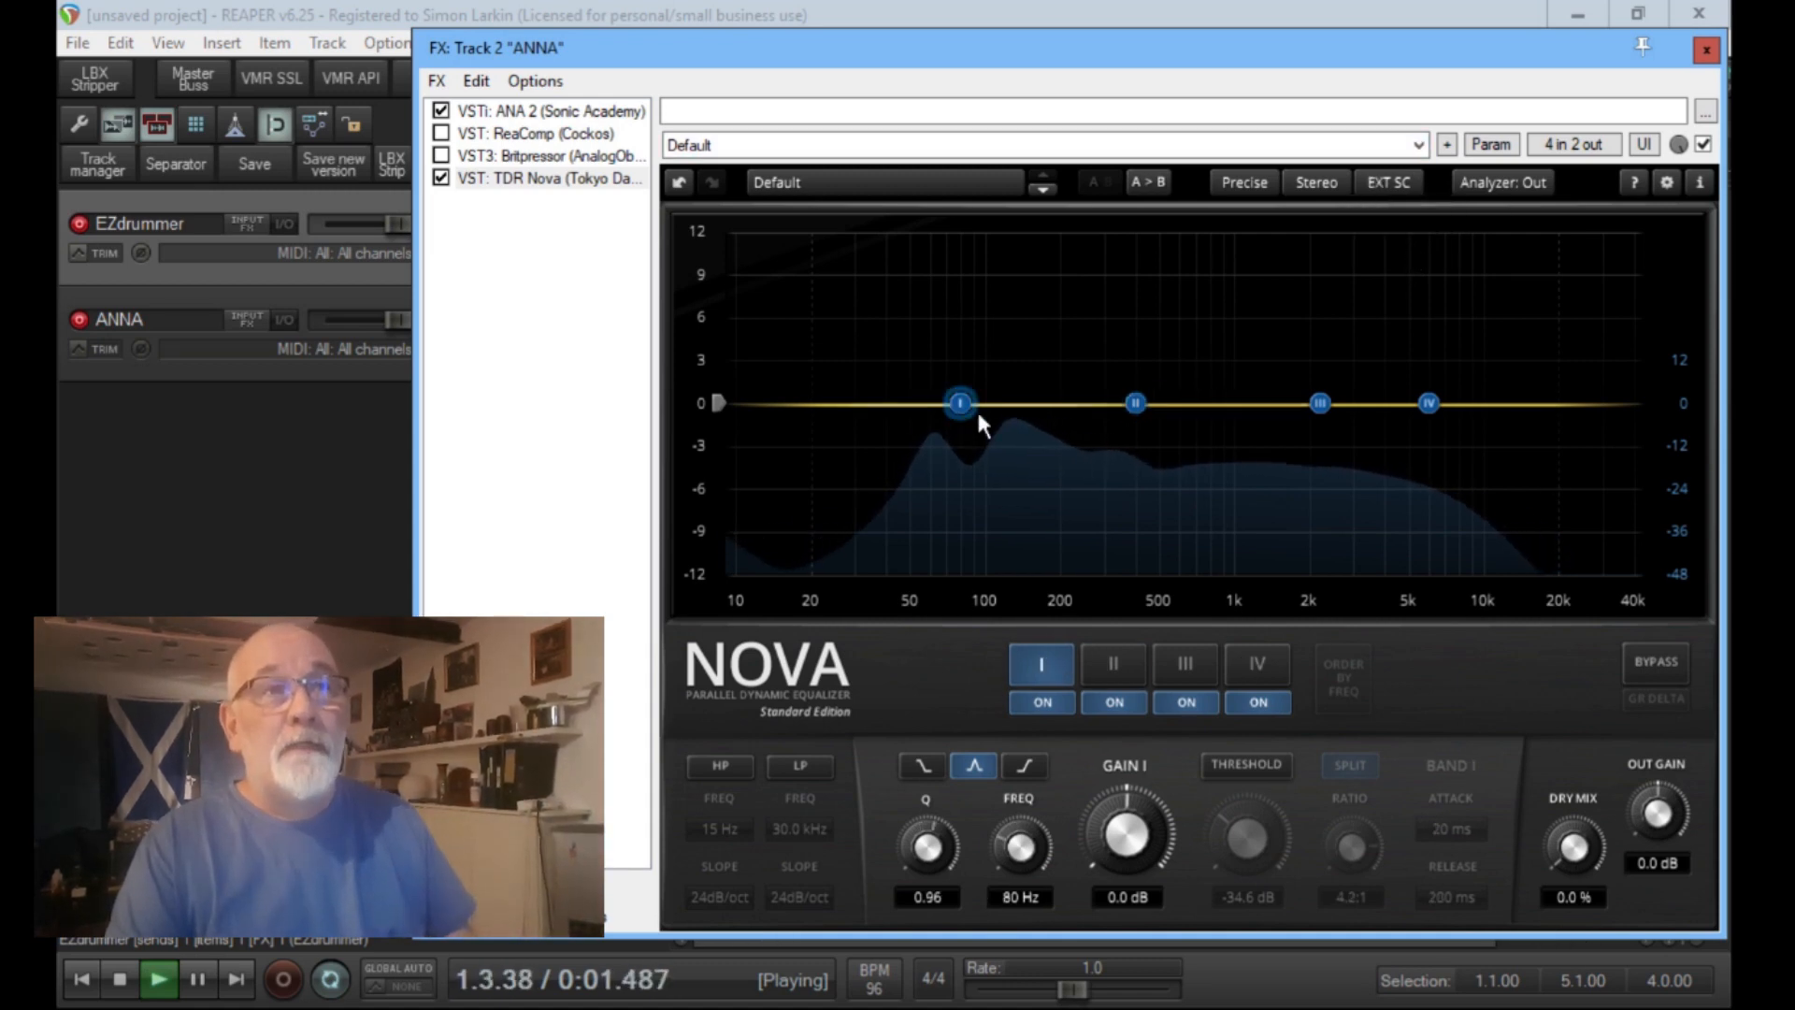
pyautogui.click(1247, 767)
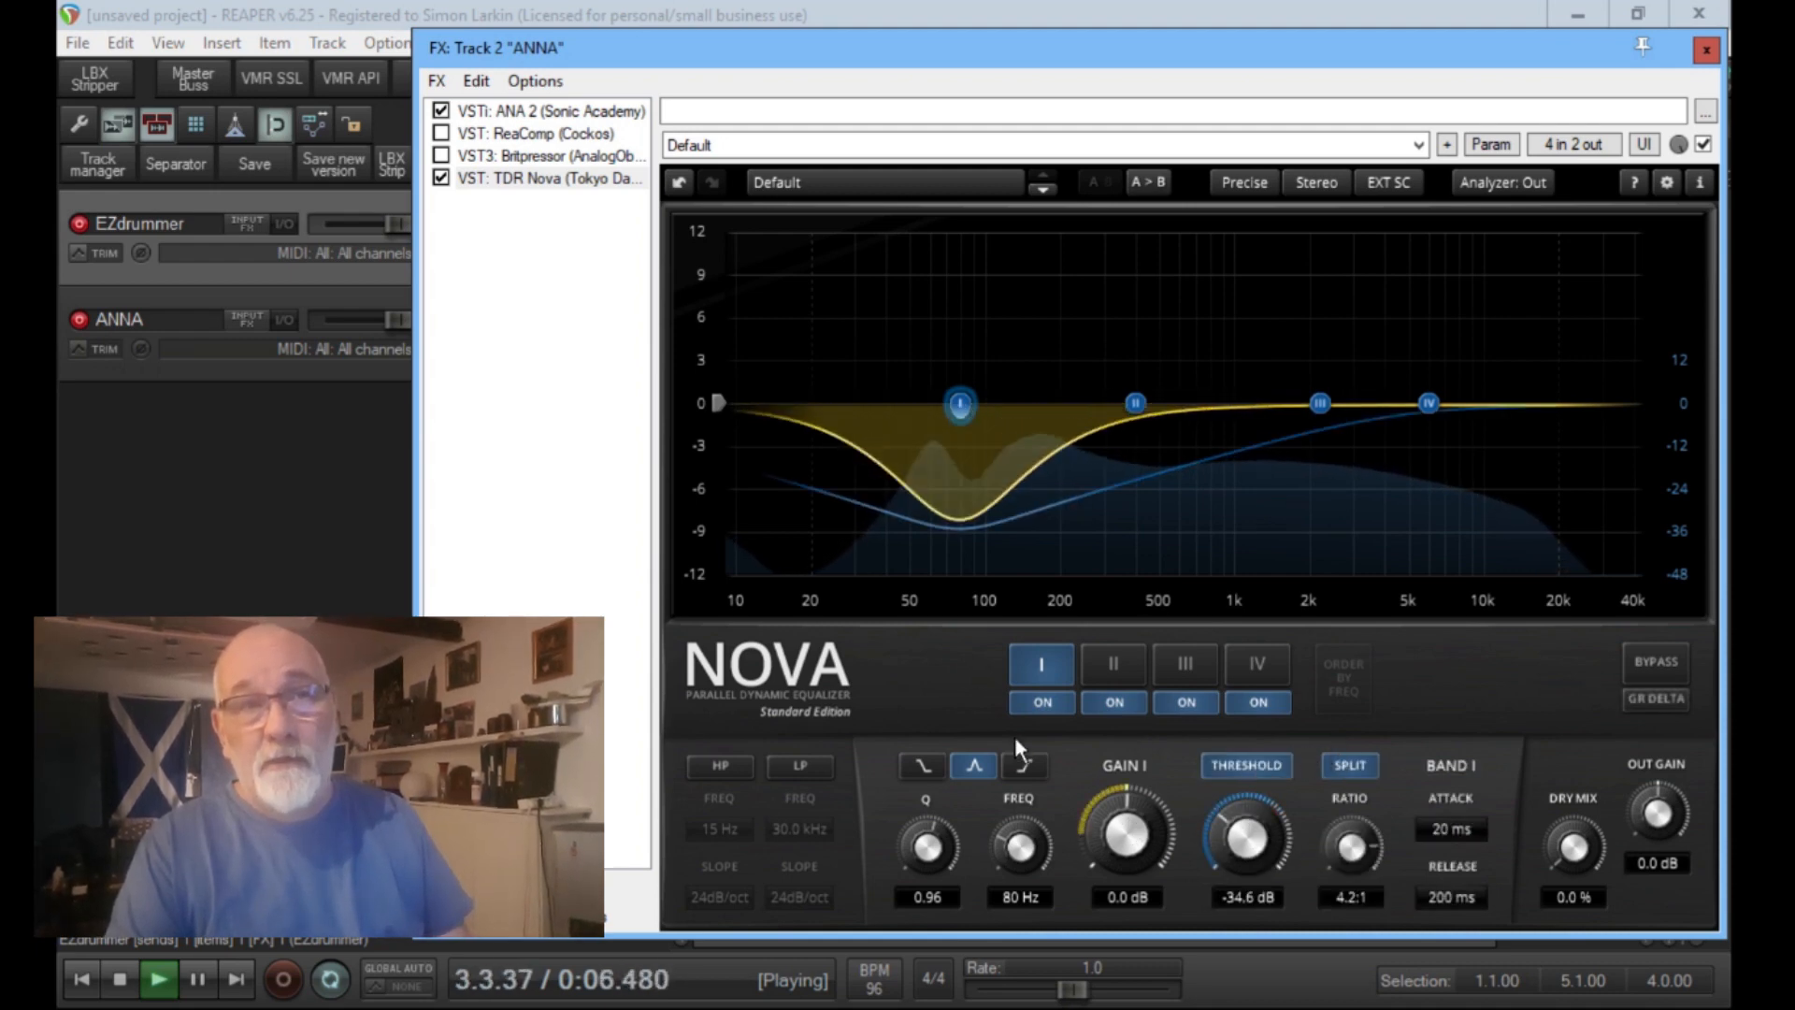
pyautogui.moveTo(1355, 873); pyautogui.dragTo(1356, 832)
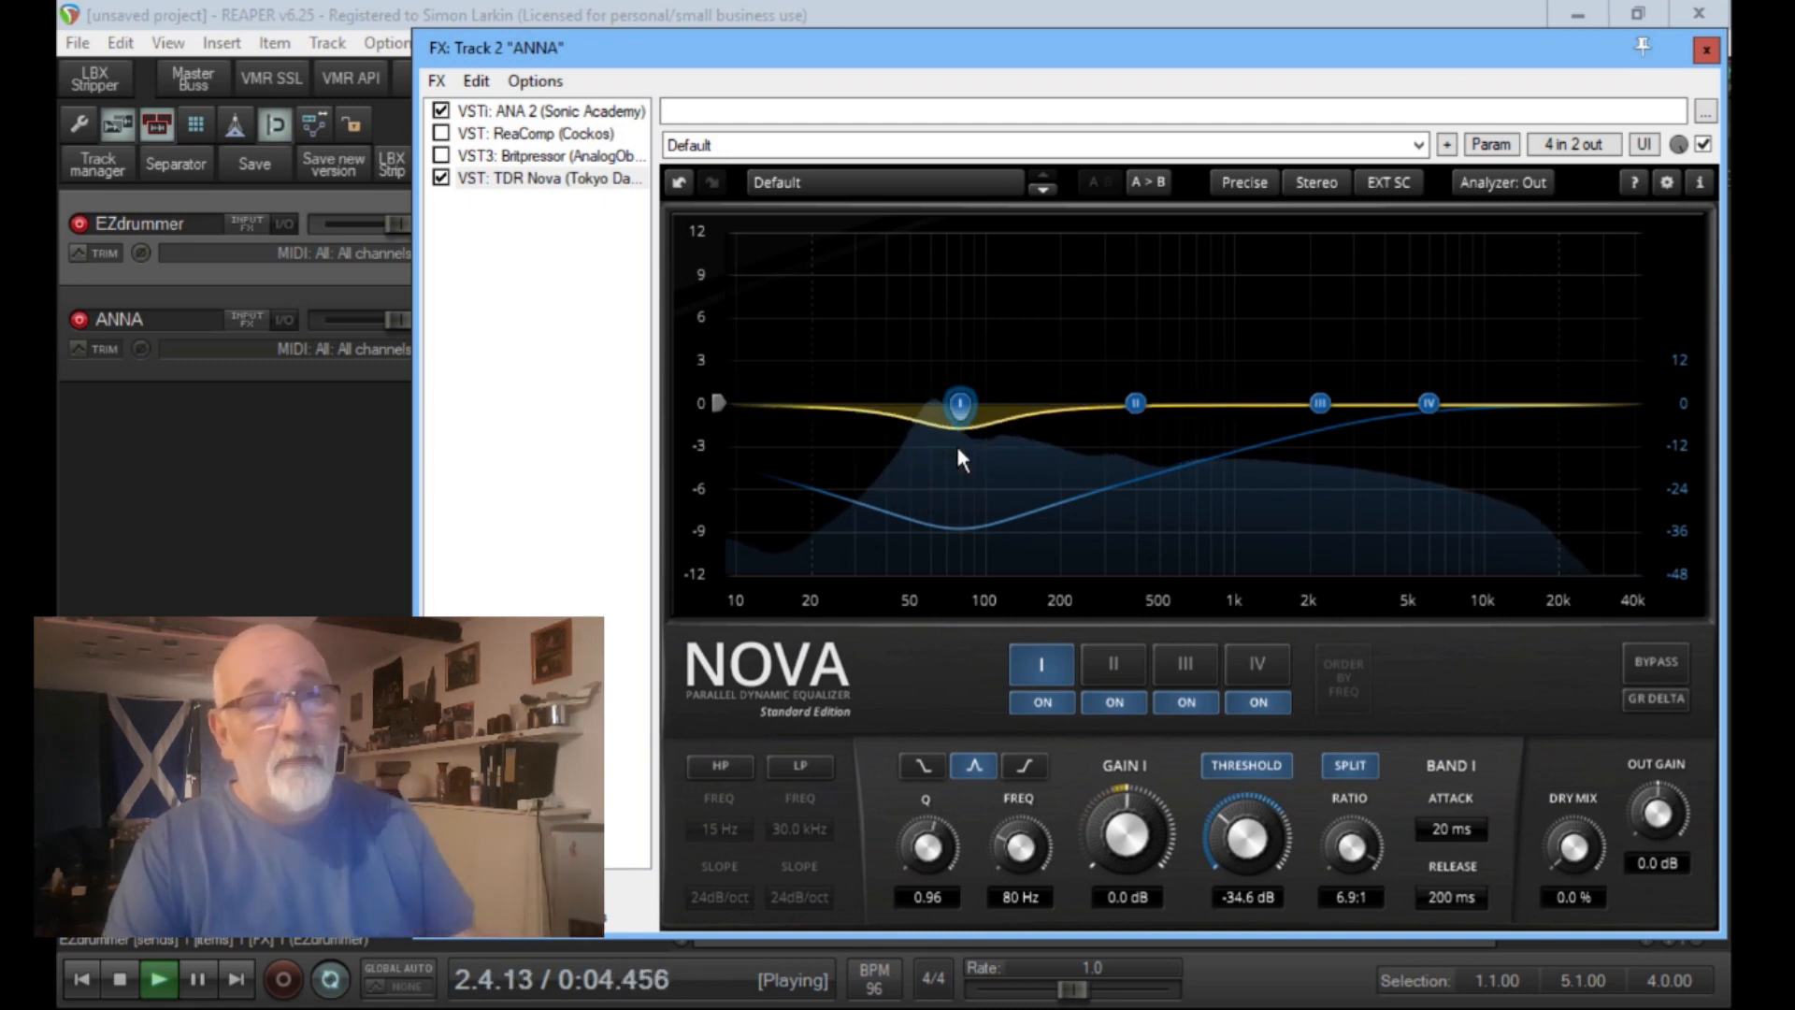
# Step: Switch off band I's threshold processing and enable band III's at -40.5 dB with a Q of 6.00
pyautogui.click(1246, 764)
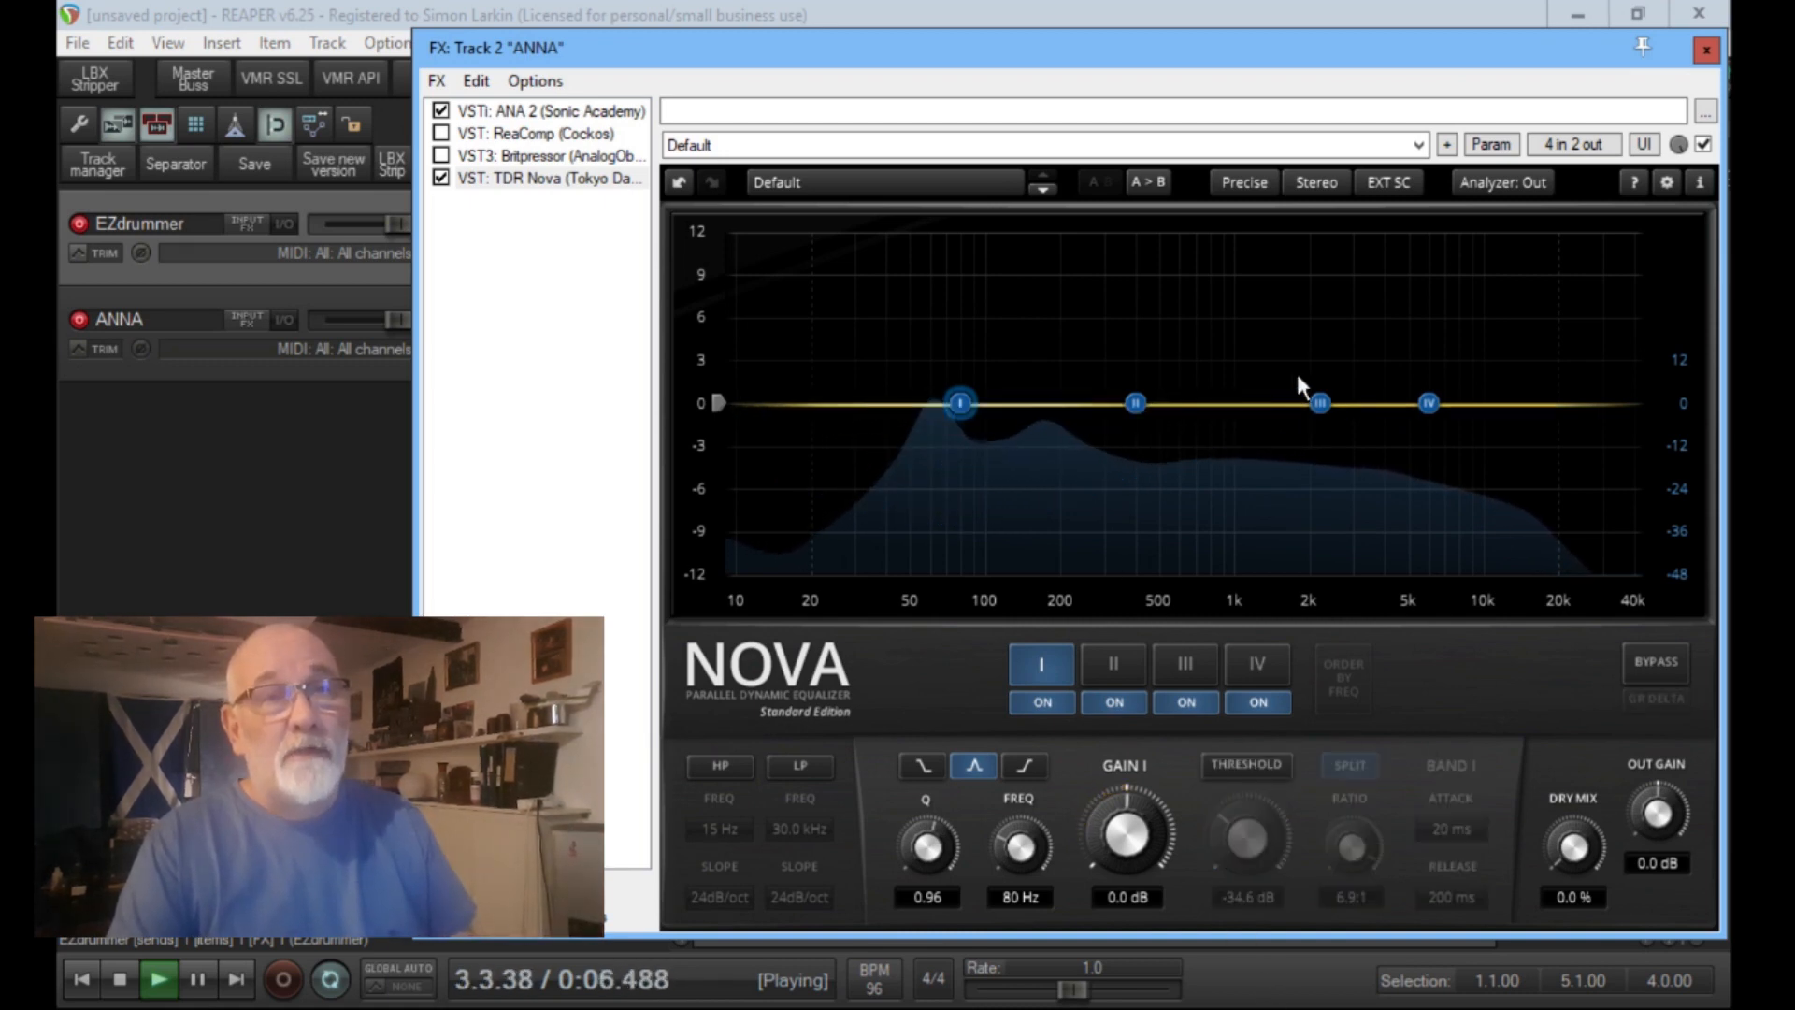
pyautogui.click(1319, 403)
pyautogui.click(1290, 769)
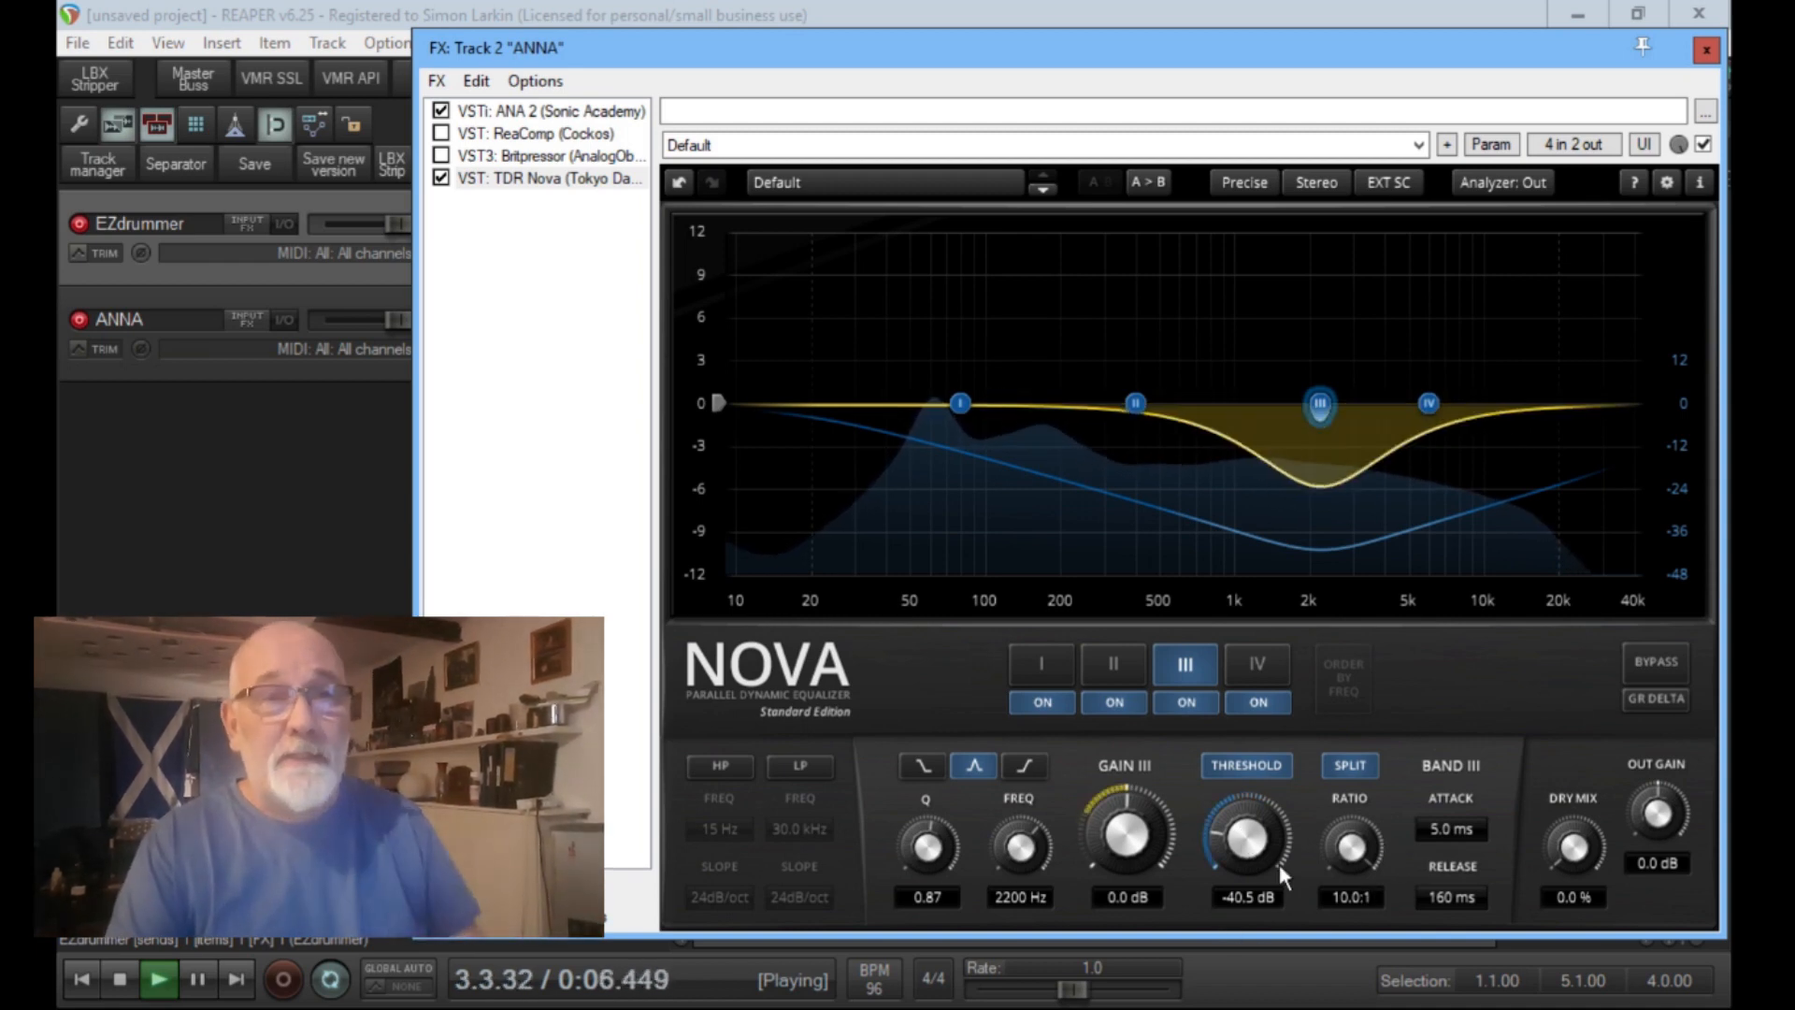
pyautogui.moveTo(931, 849); pyautogui.dragTo(931, 759)
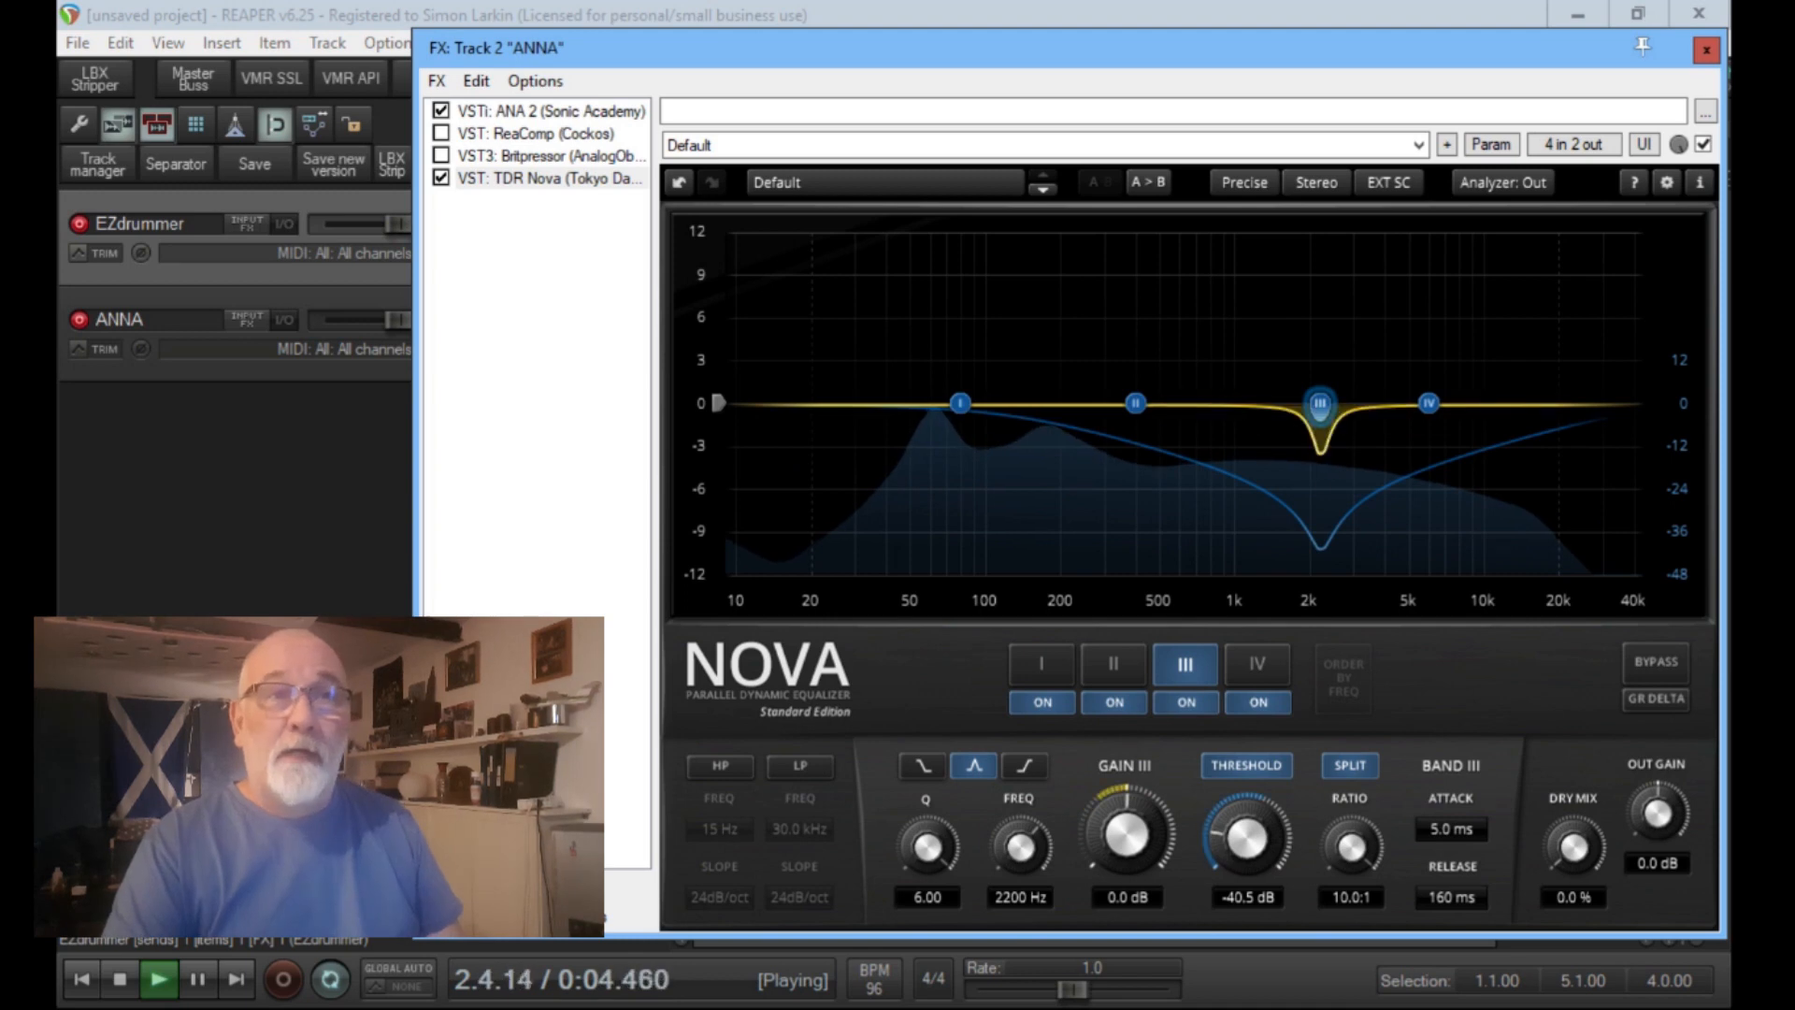
# Step: Enable Nova's wideband threshold processing and switch off band III's
pyautogui.click(1571, 696)
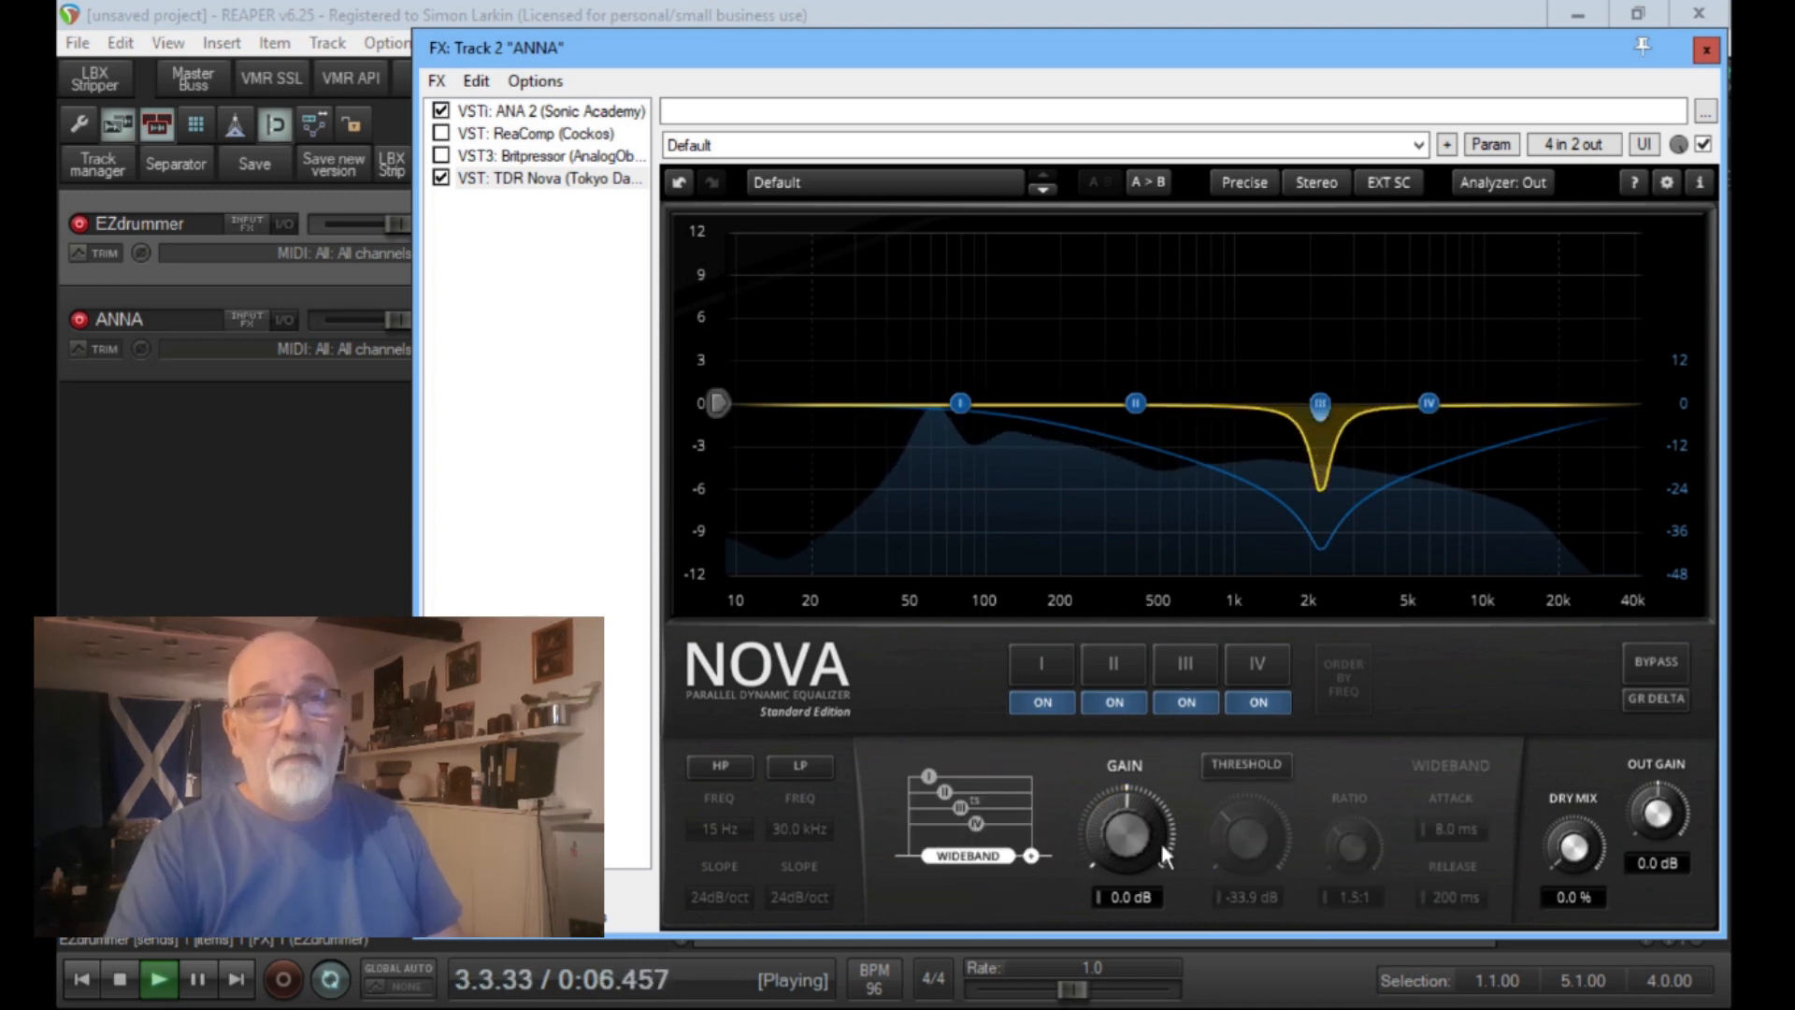
pyautogui.click(1269, 766)
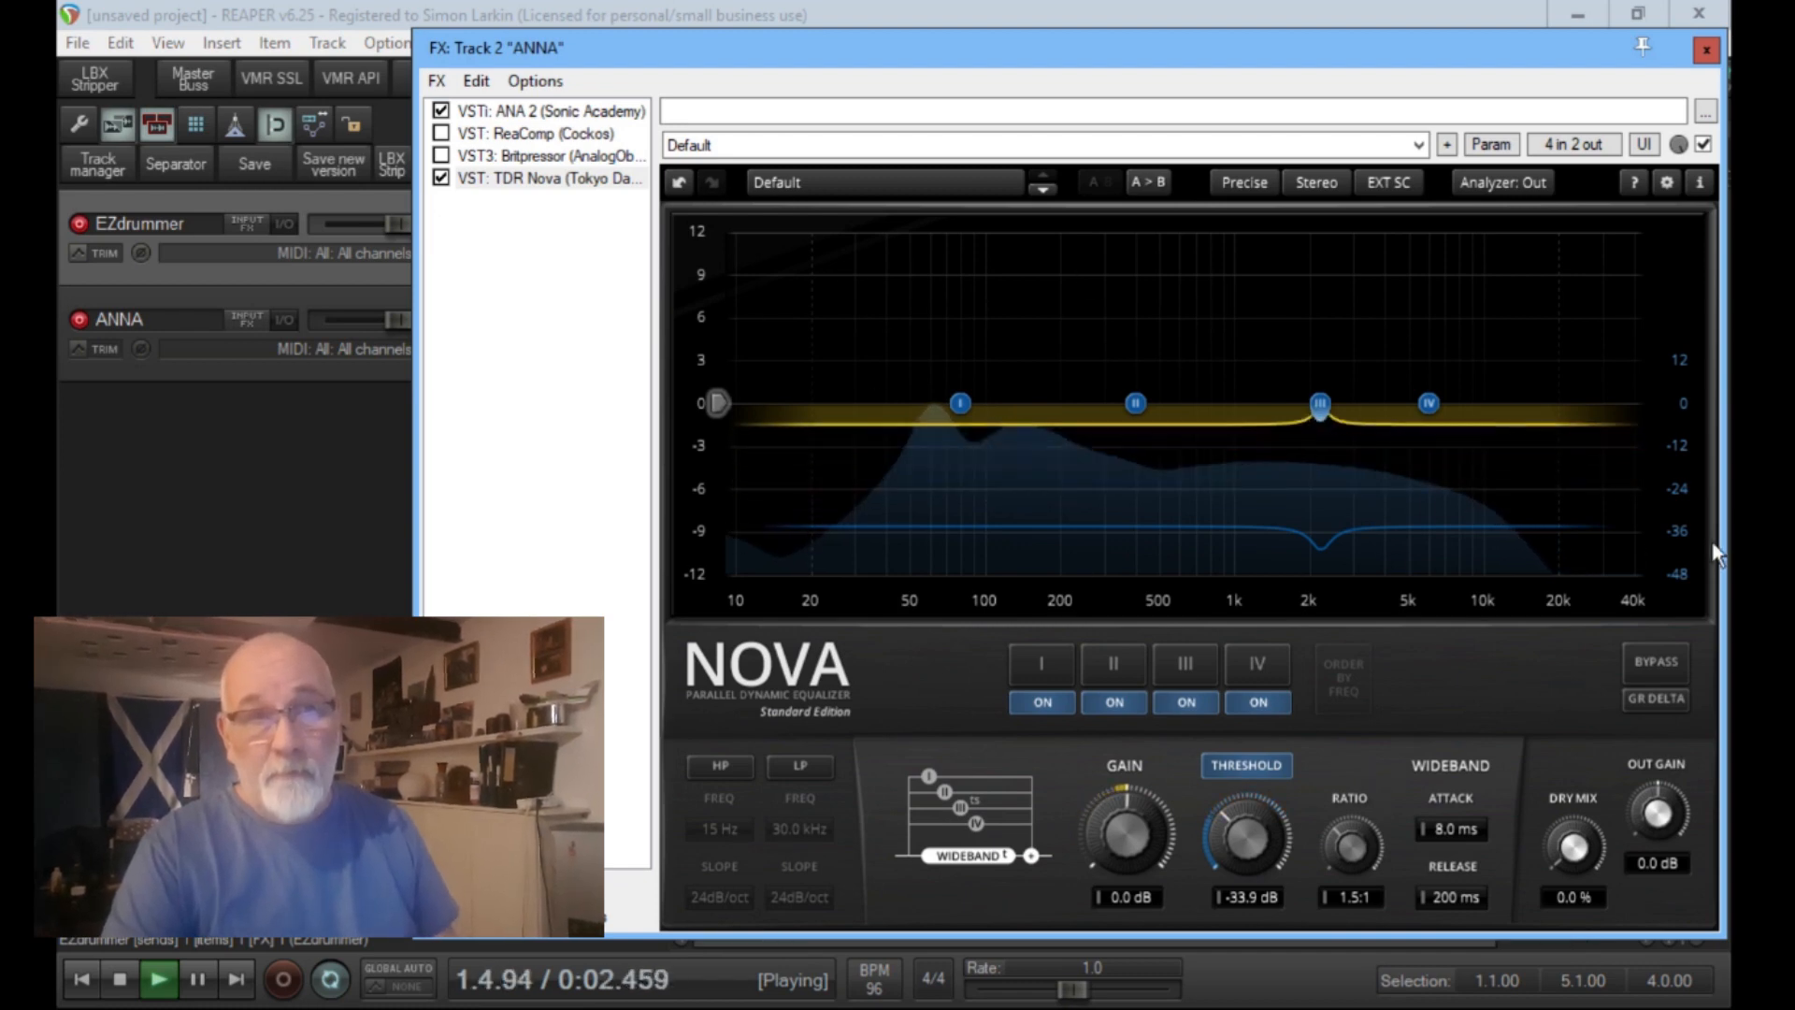
pyautogui.click(1186, 665)
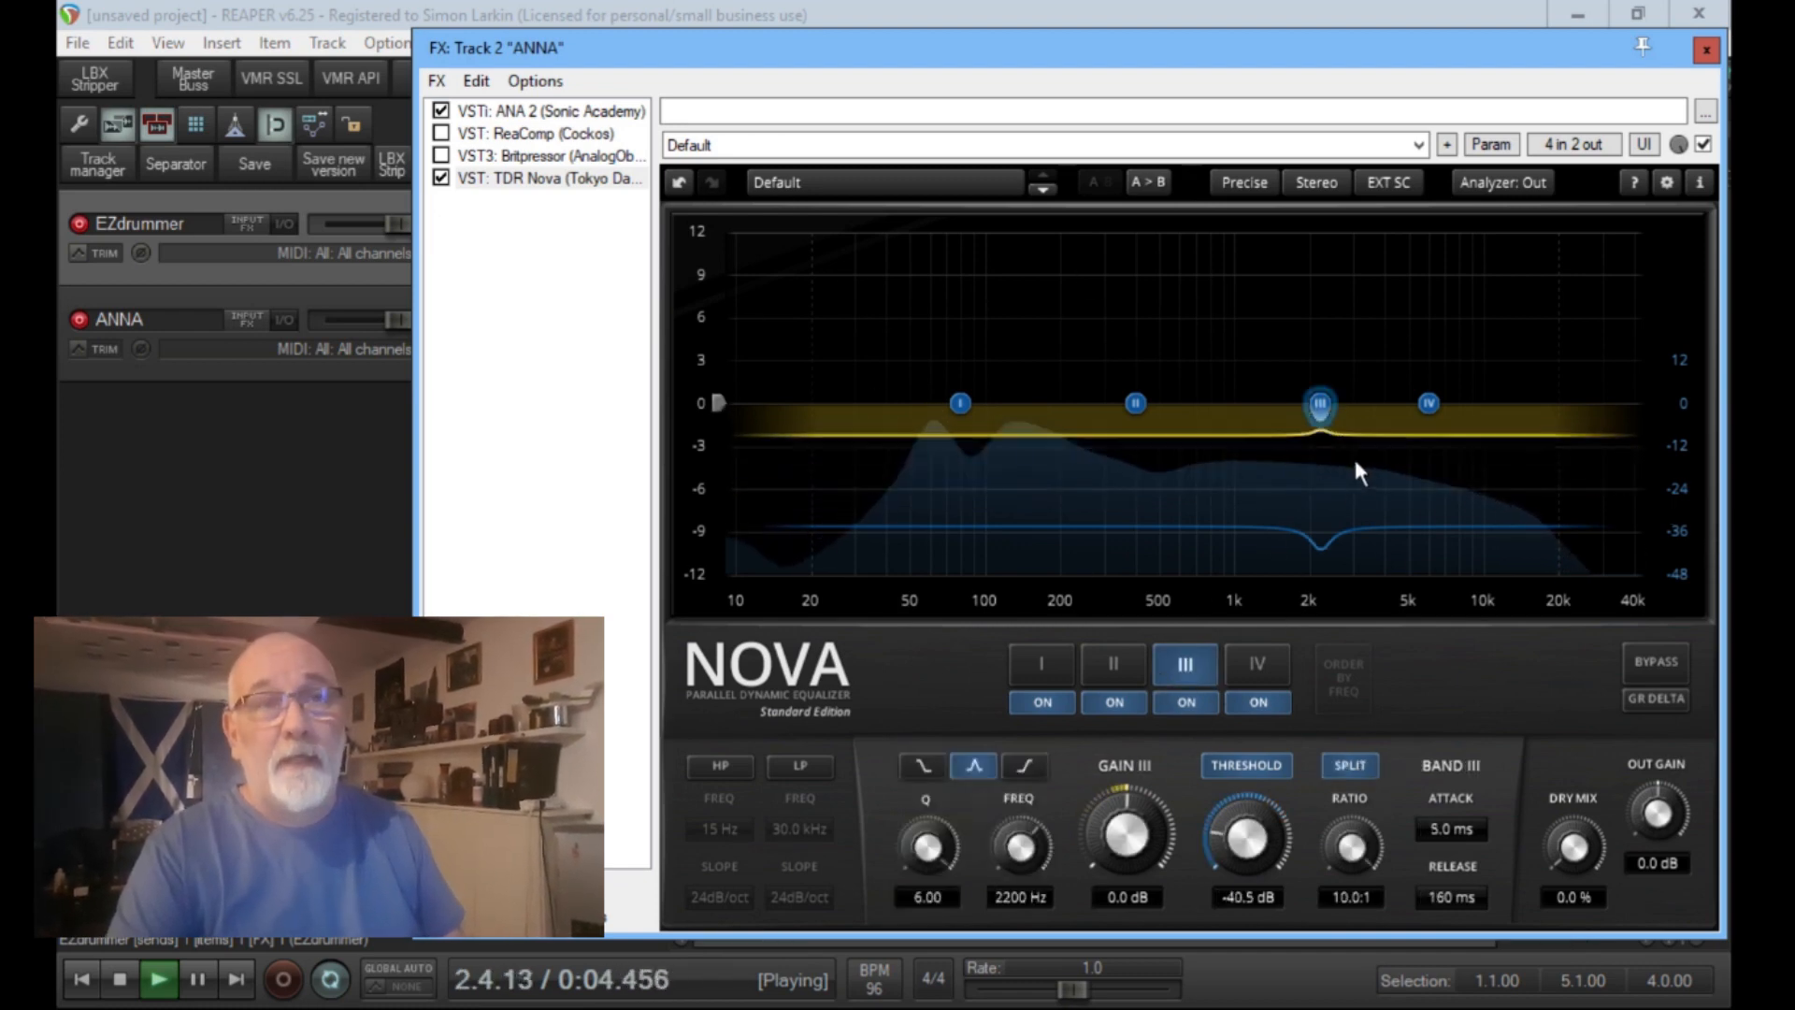
pyautogui.click(1284, 771)
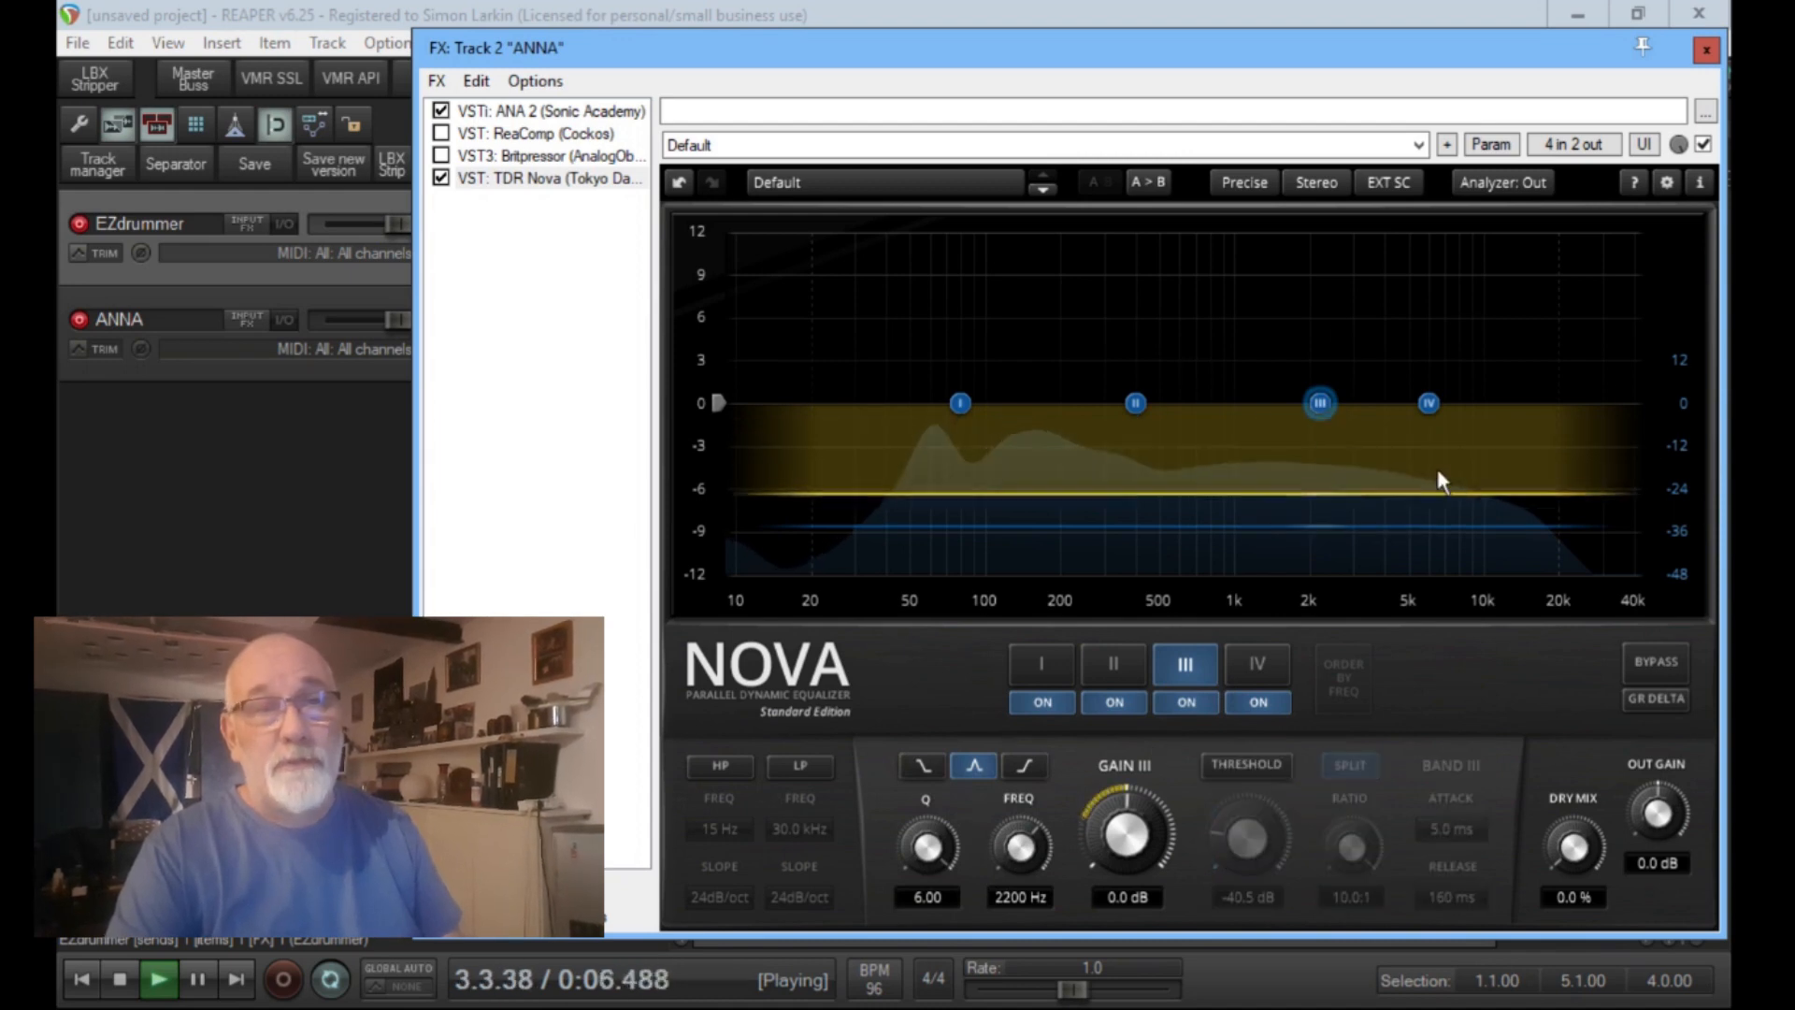
# Step: Switch off the wideband threshold, re-enable band III's threshold processing, and set its Q to 1.09
pyautogui.click(1181, 662)
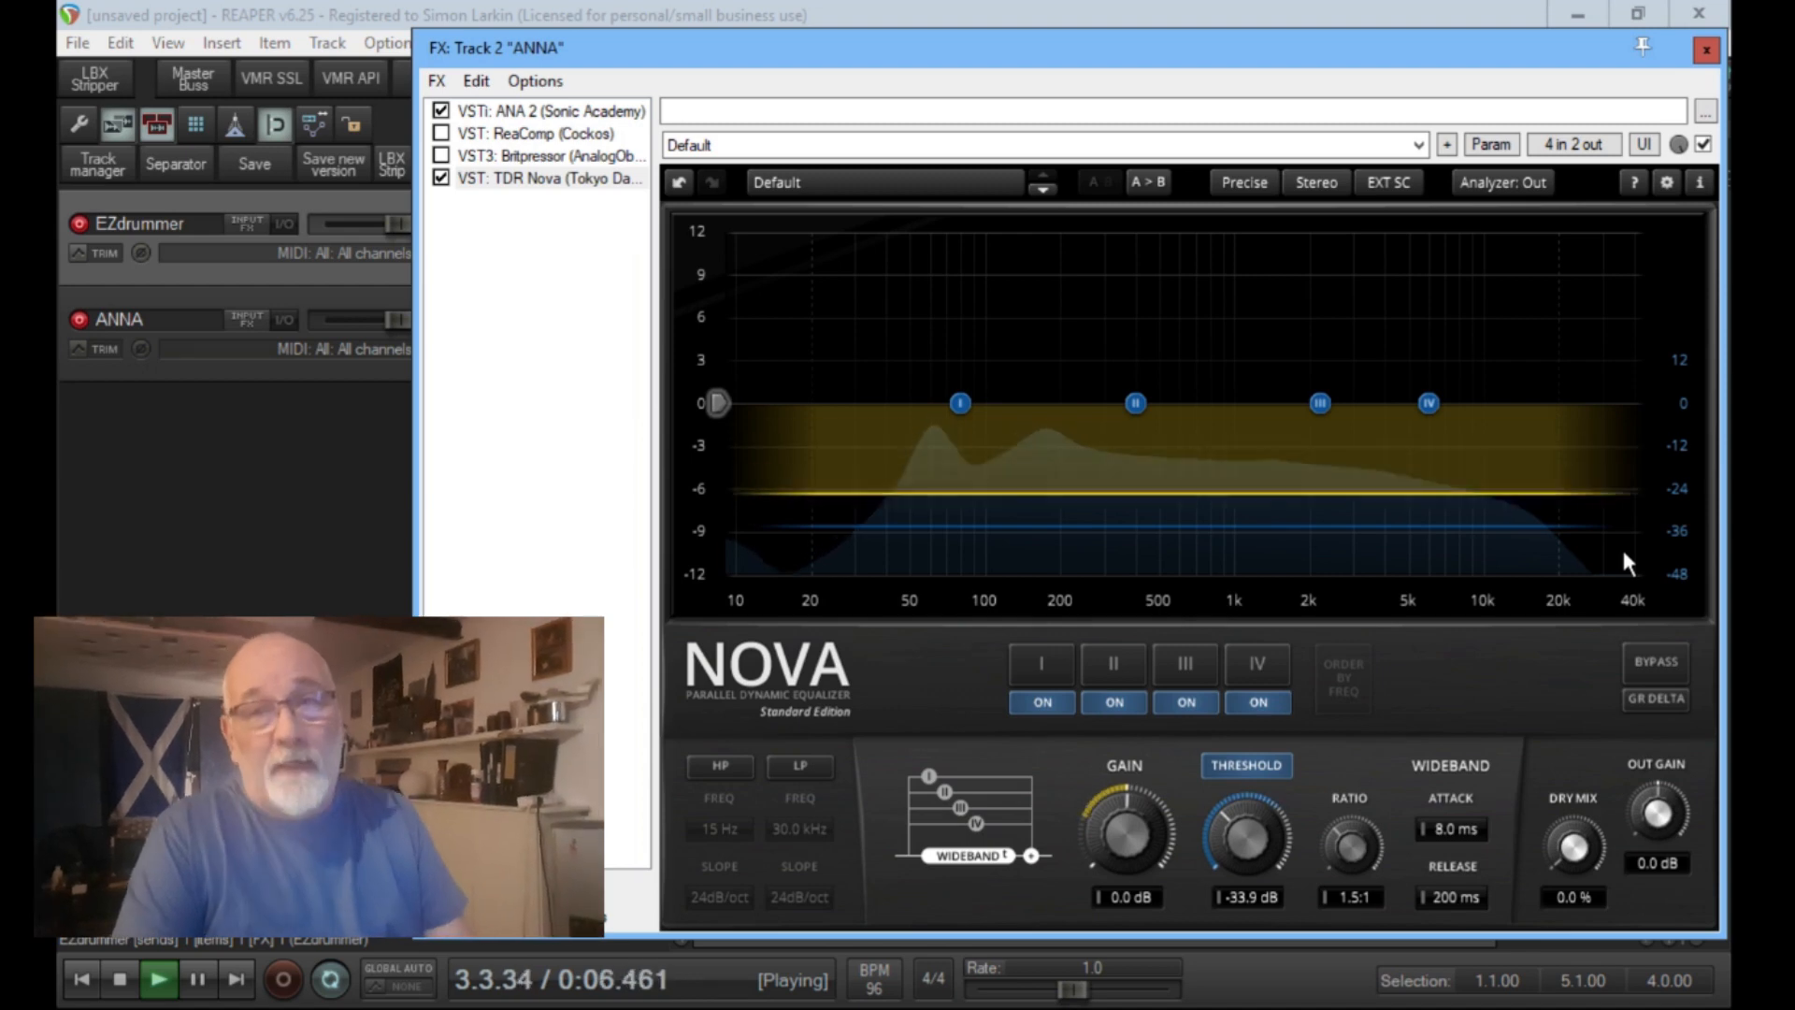
pyautogui.click(1247, 766)
pyautogui.click(1161, 659)
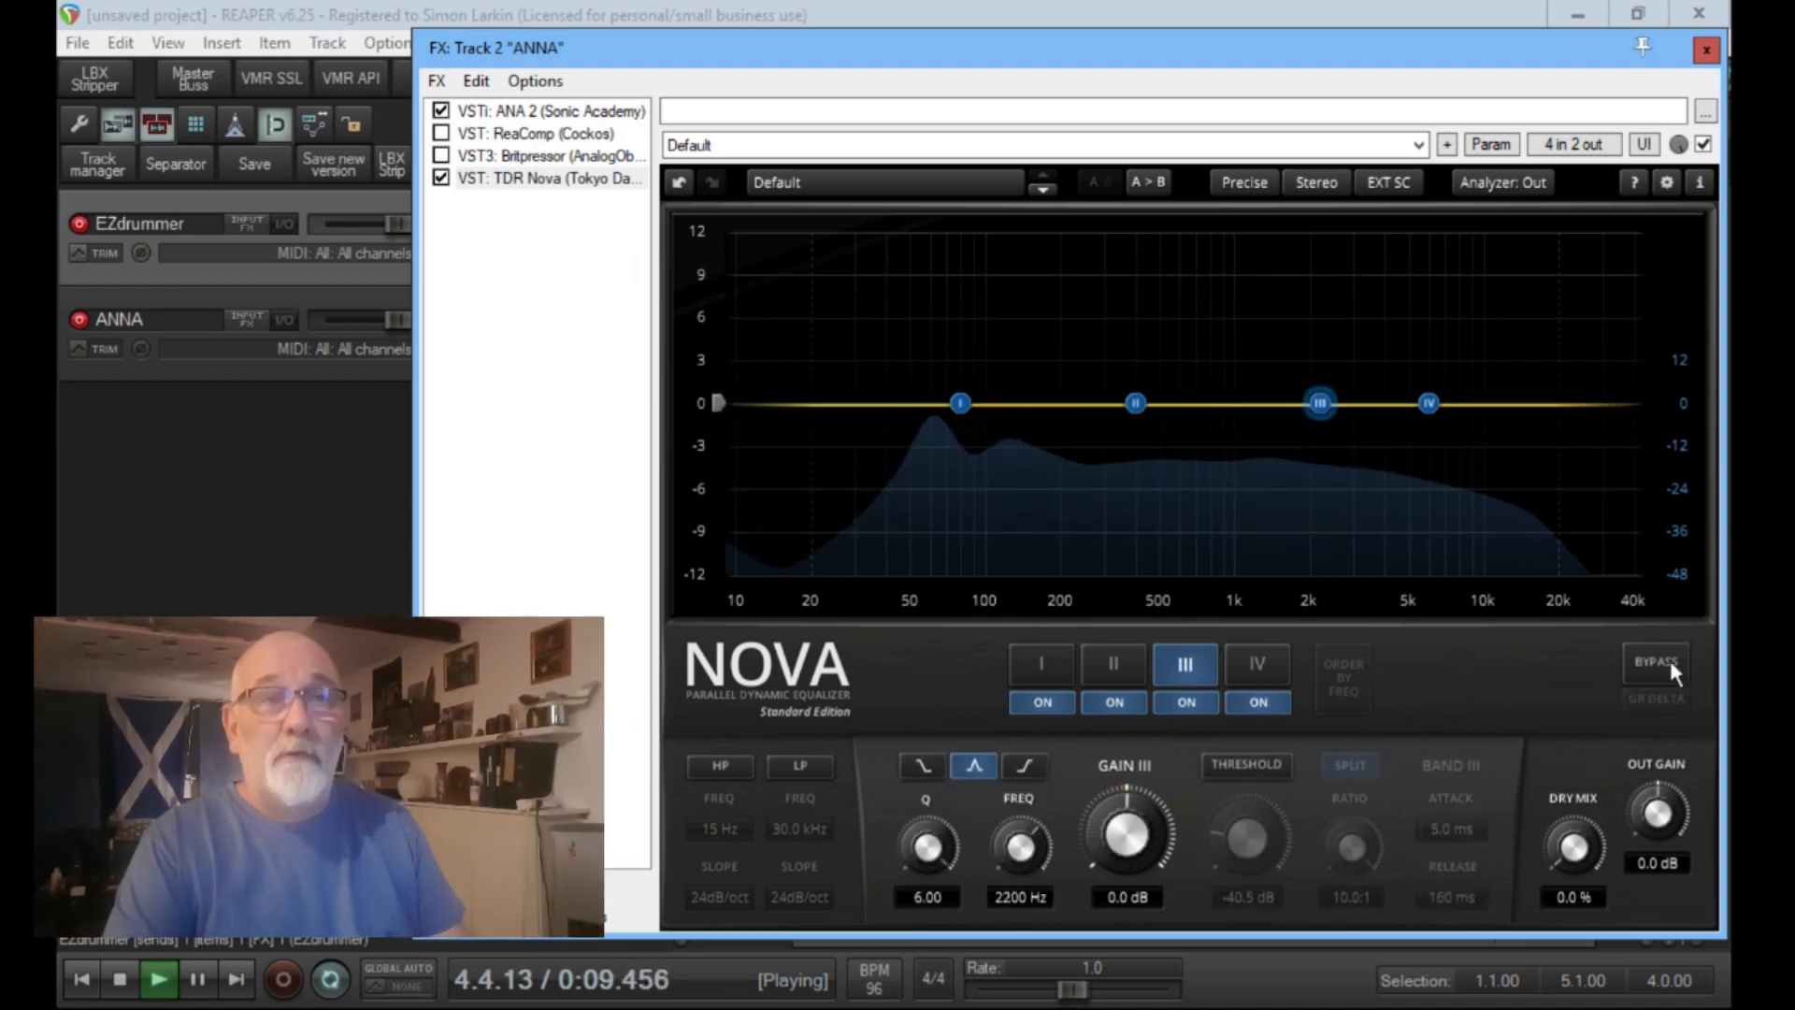
pyautogui.click(1262, 774)
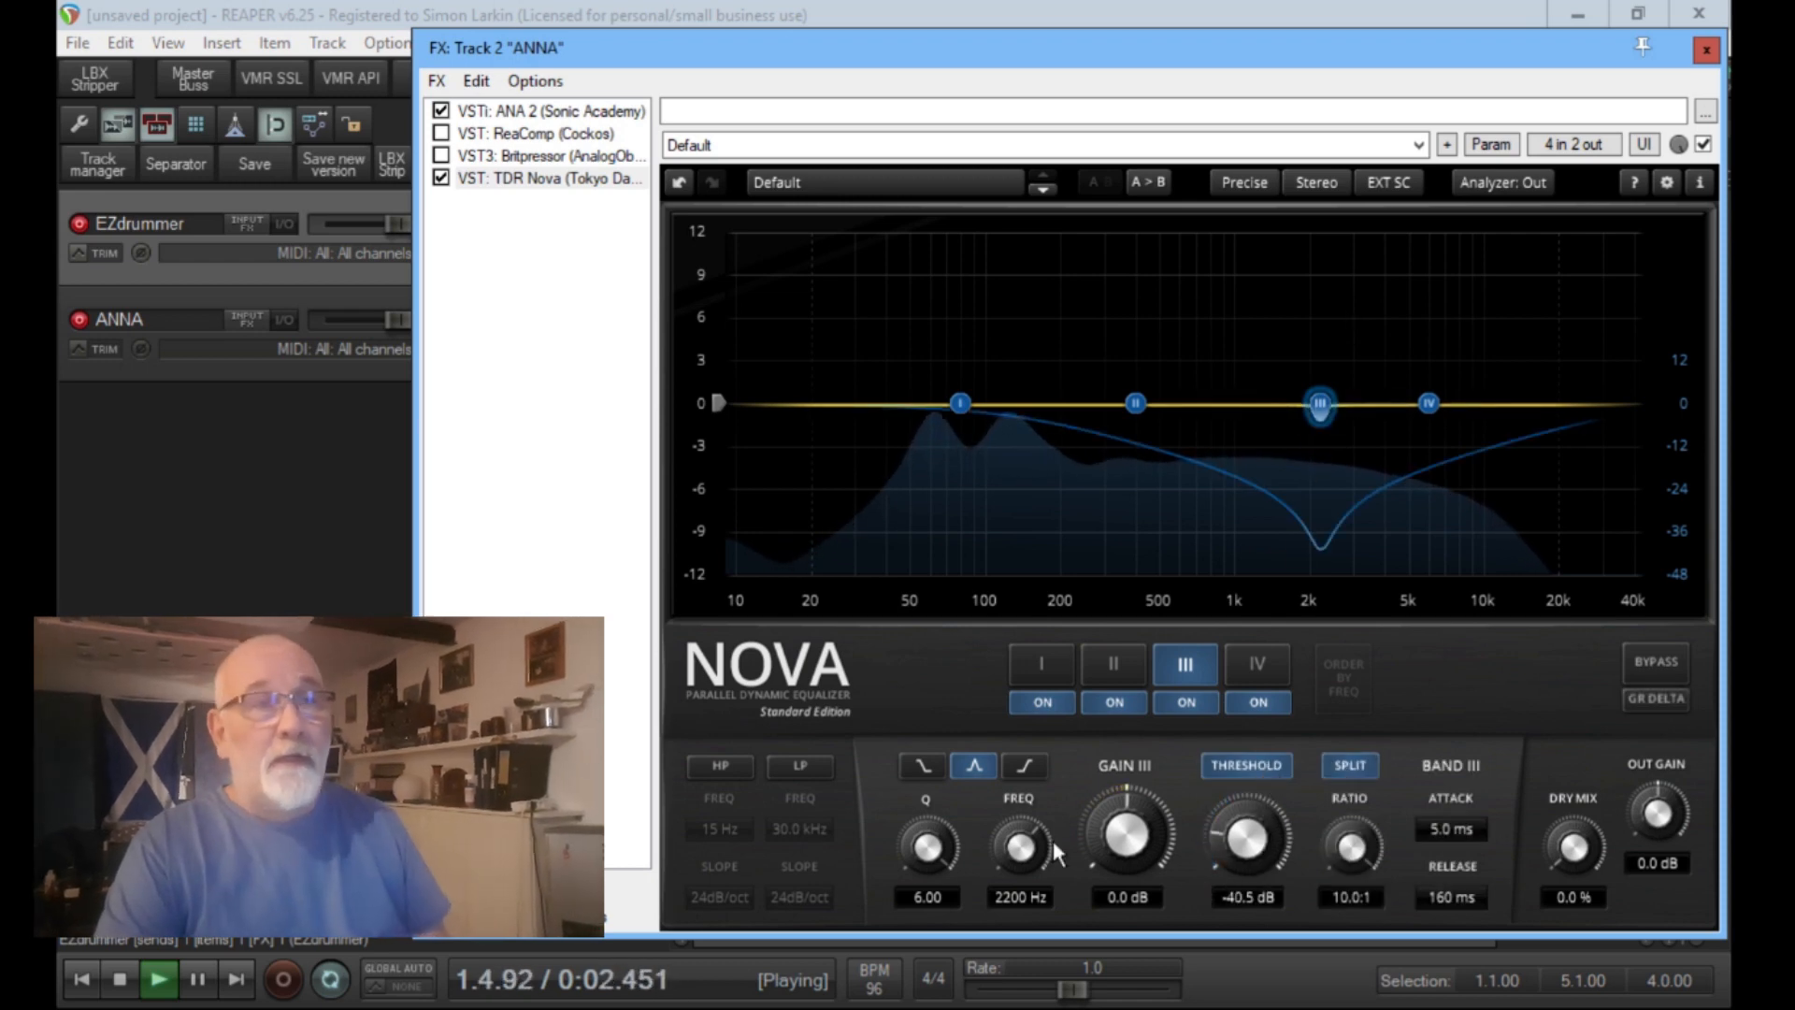
pyautogui.moveTo(927, 846); pyautogui.dragTo(927, 907)
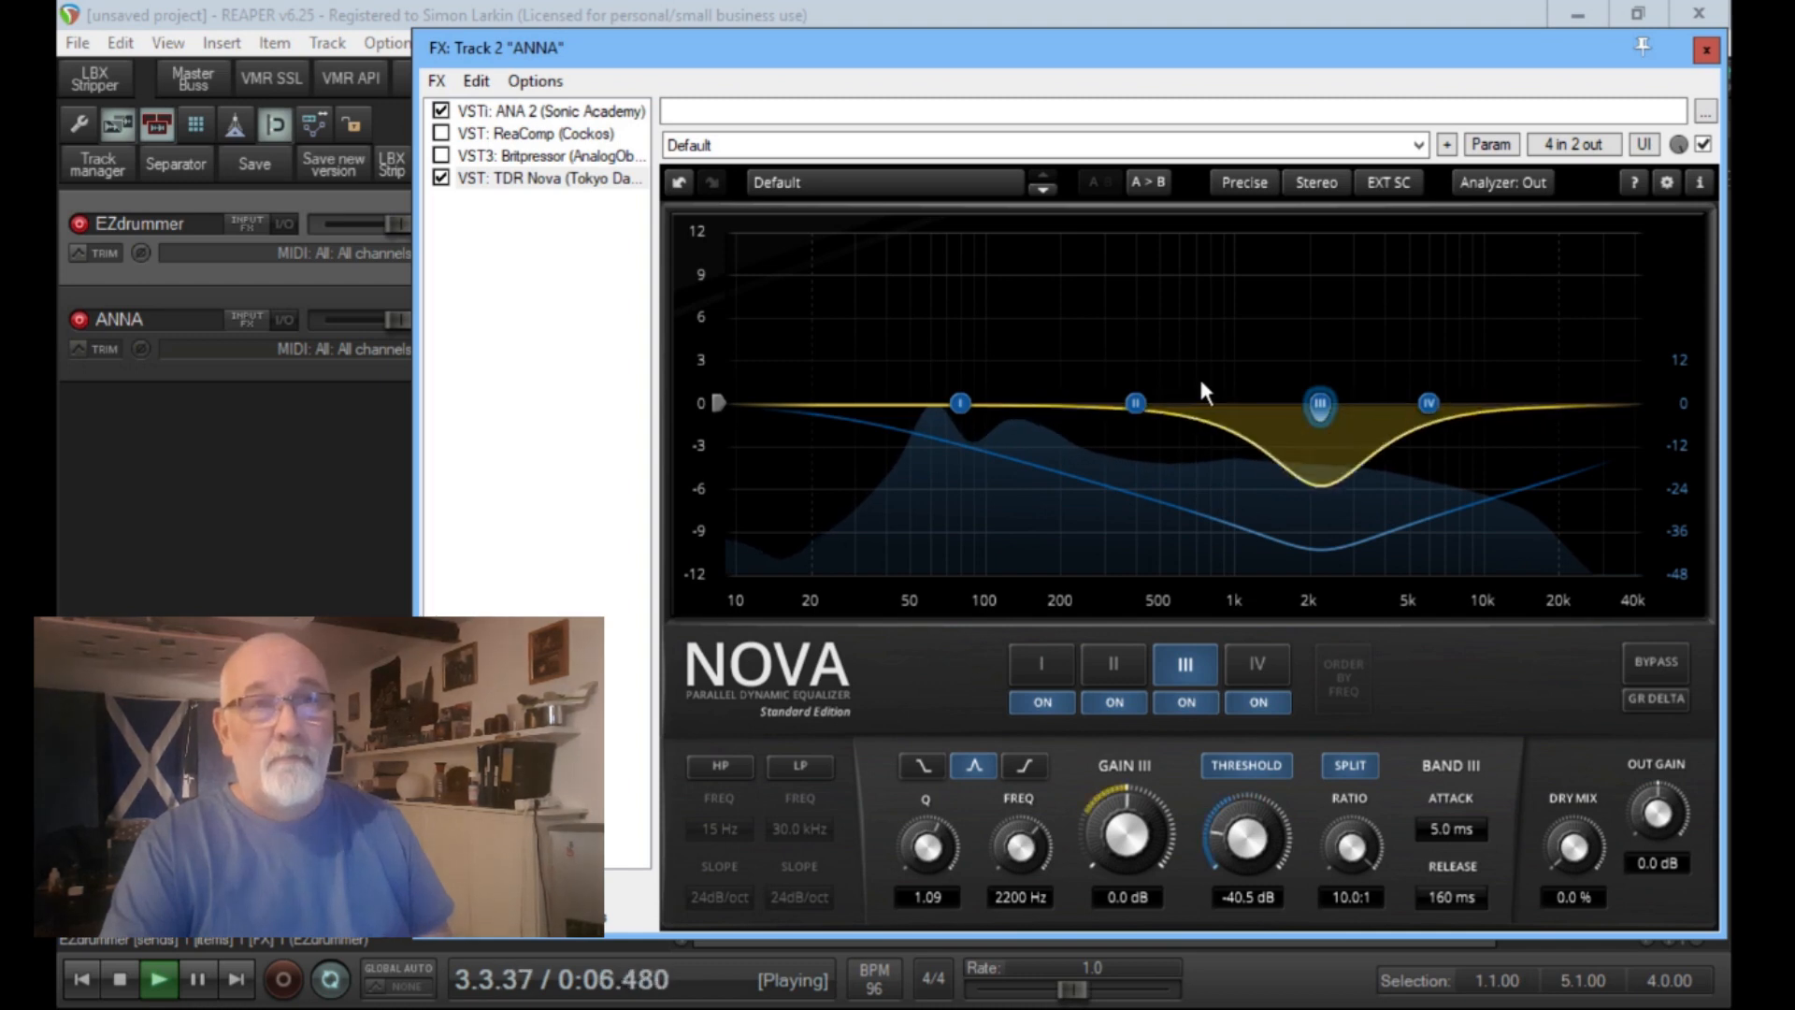